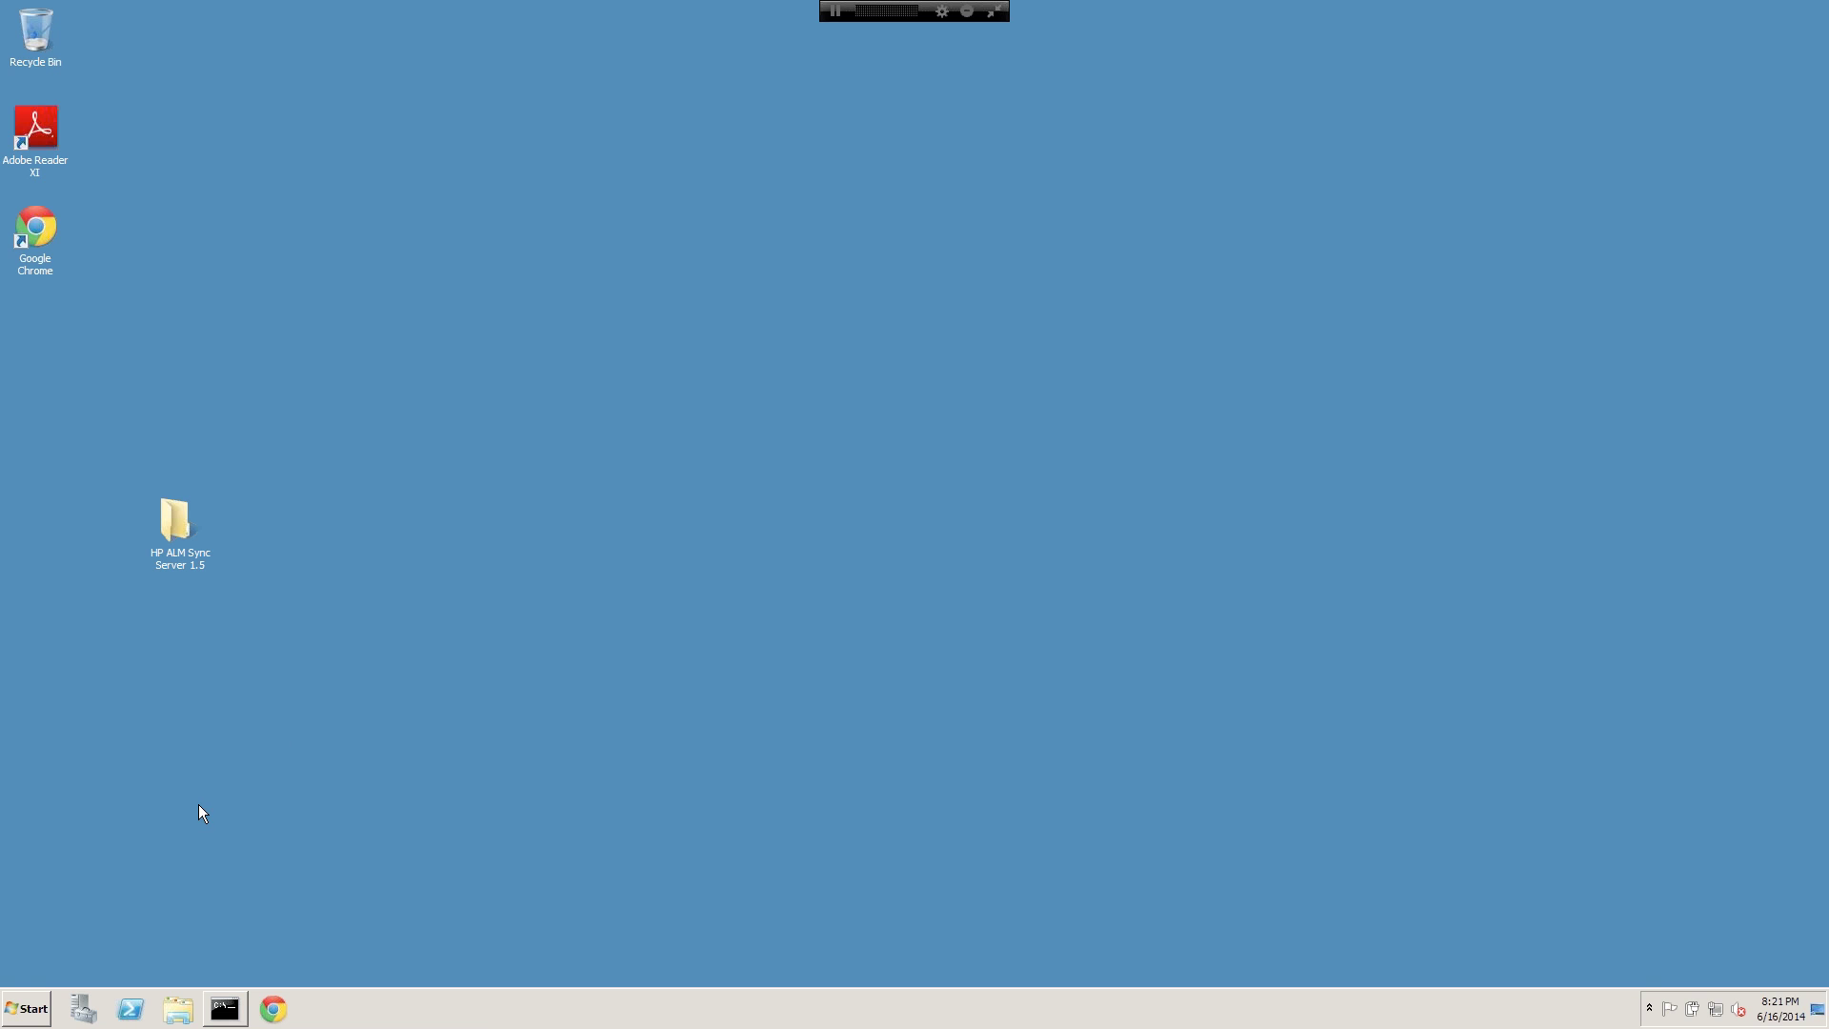
# Step: Open the Start menu and show the All Programs list
pyautogui.click(34, 1008)
pyautogui.click(38, 937)
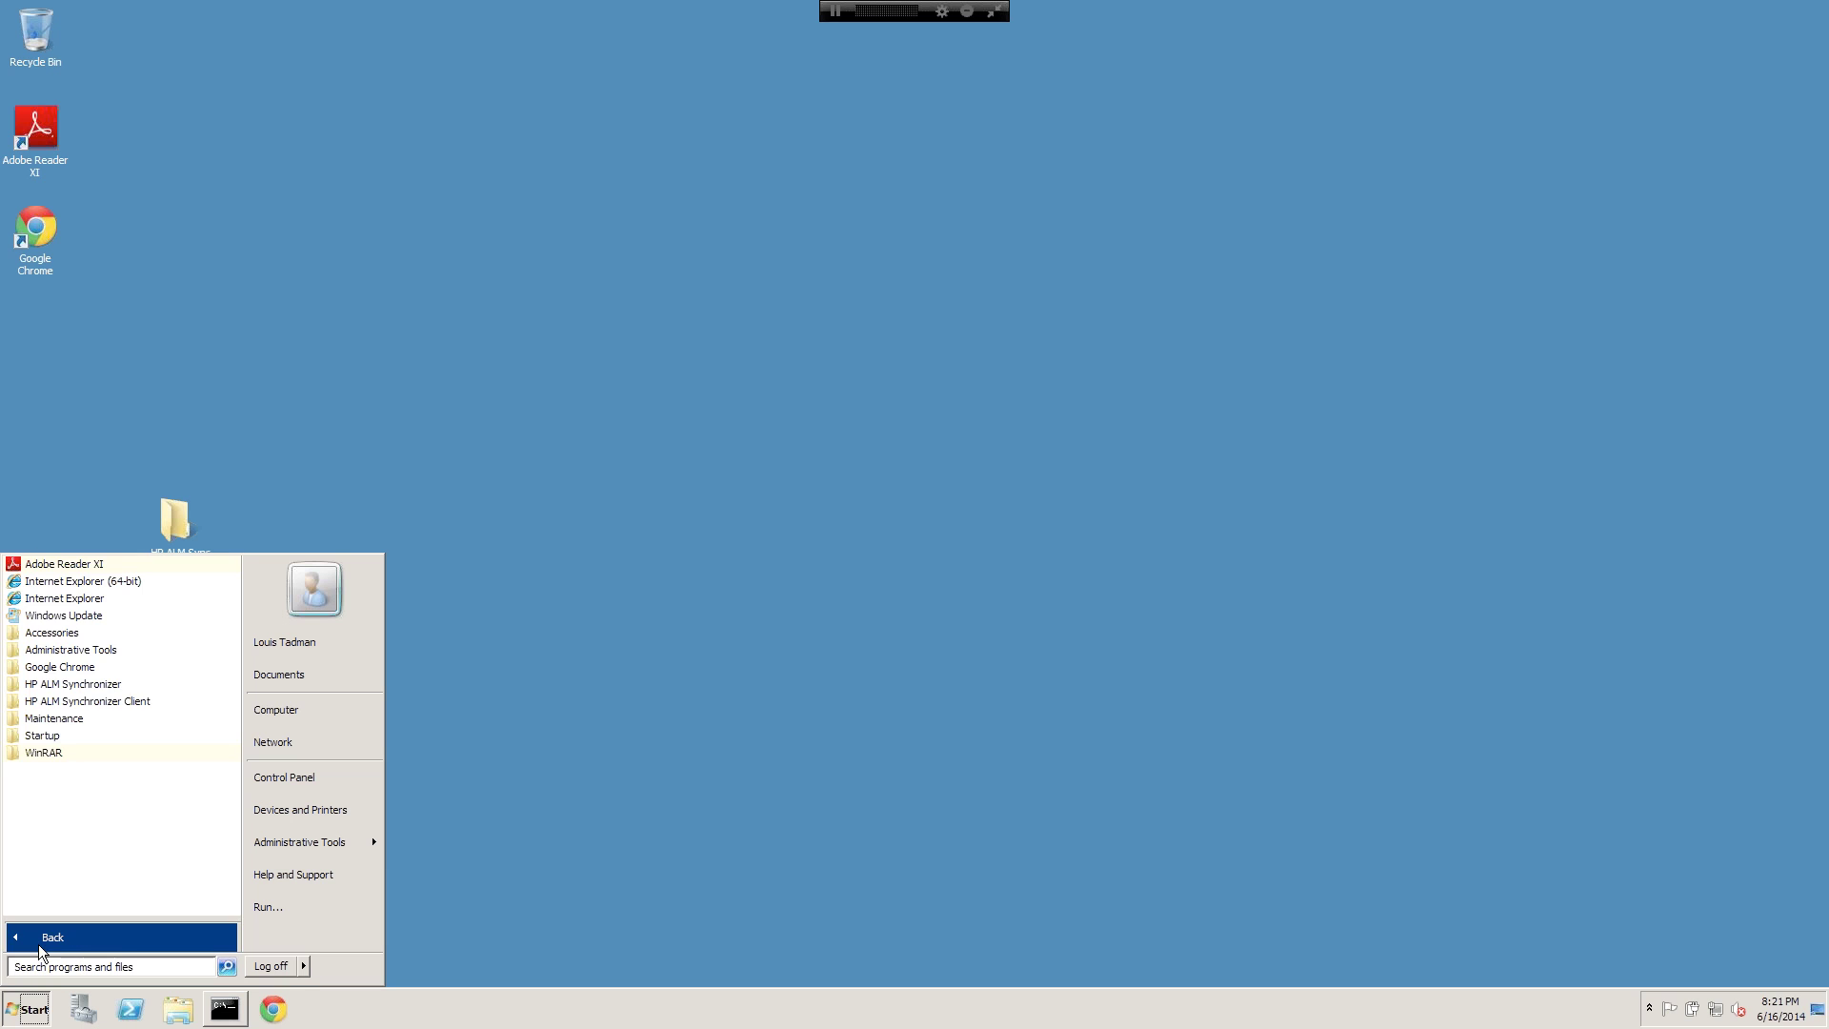
# Step: Launch HP ALM Synchronizer Client from its program folder and connect to localhost, port 7064
pyautogui.click(103, 701)
pyautogui.click(101, 717)
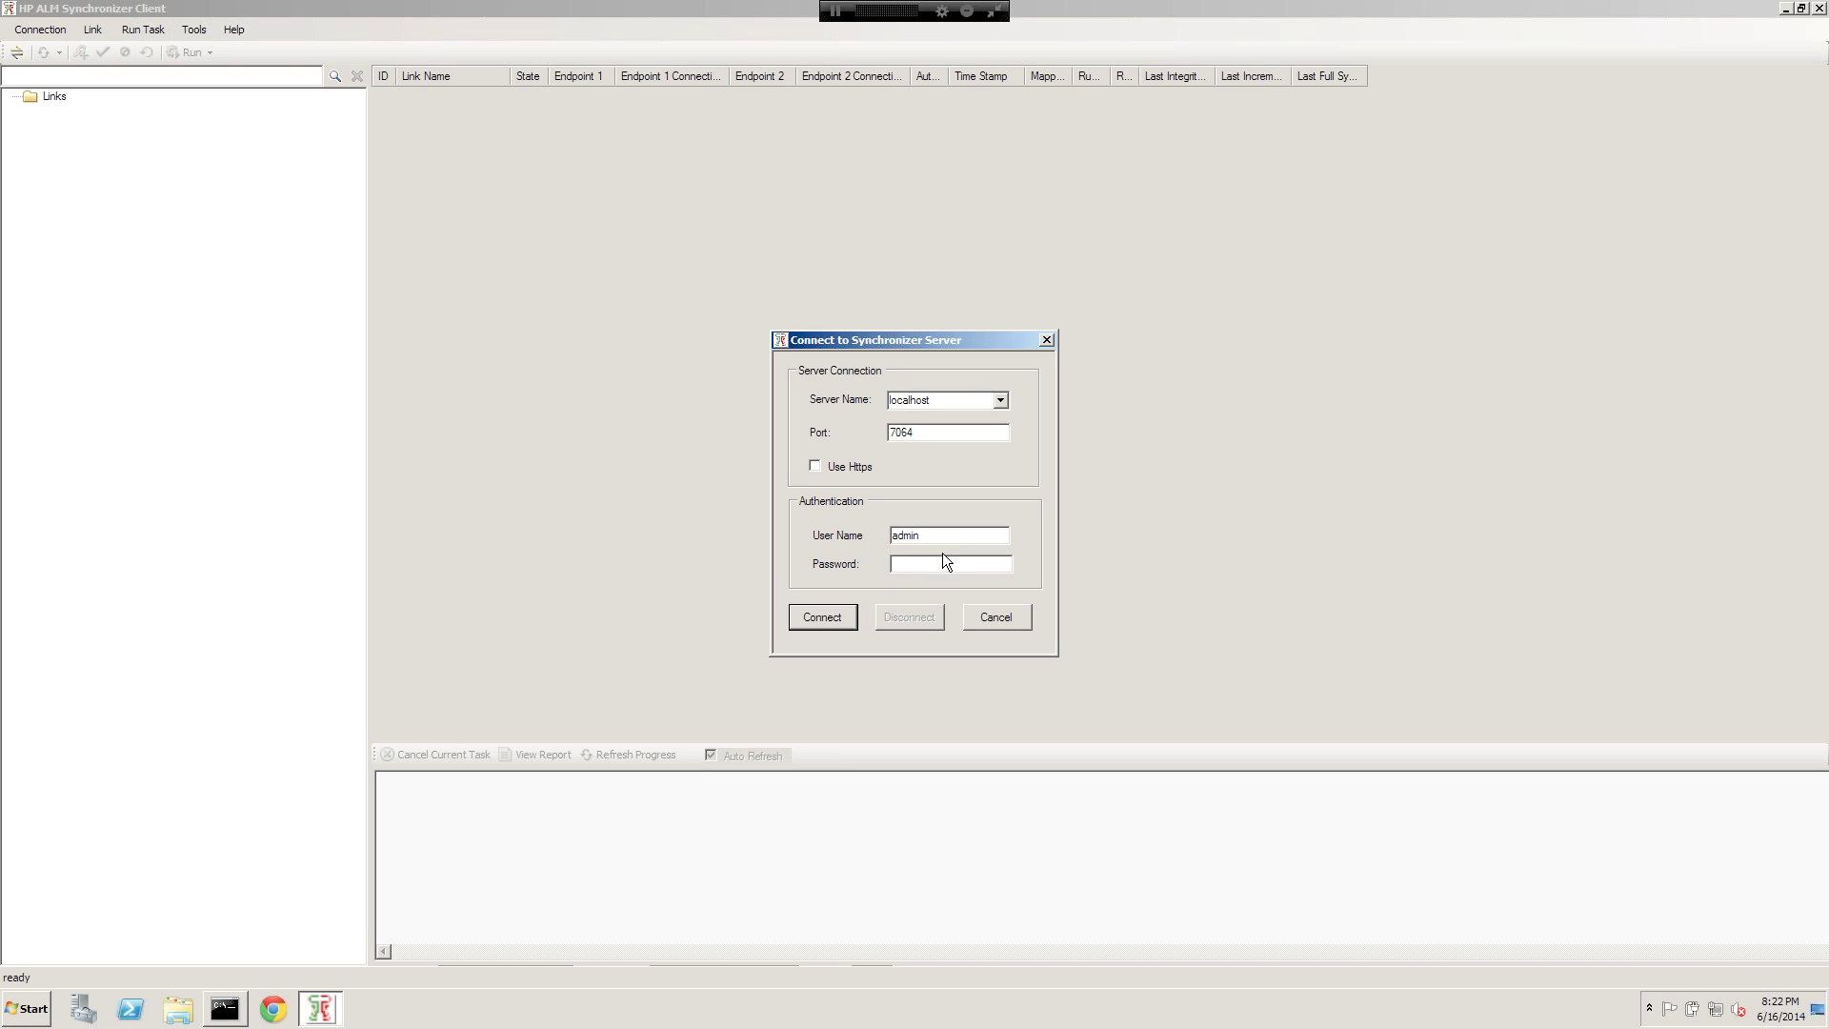
pyautogui.click(842, 617)
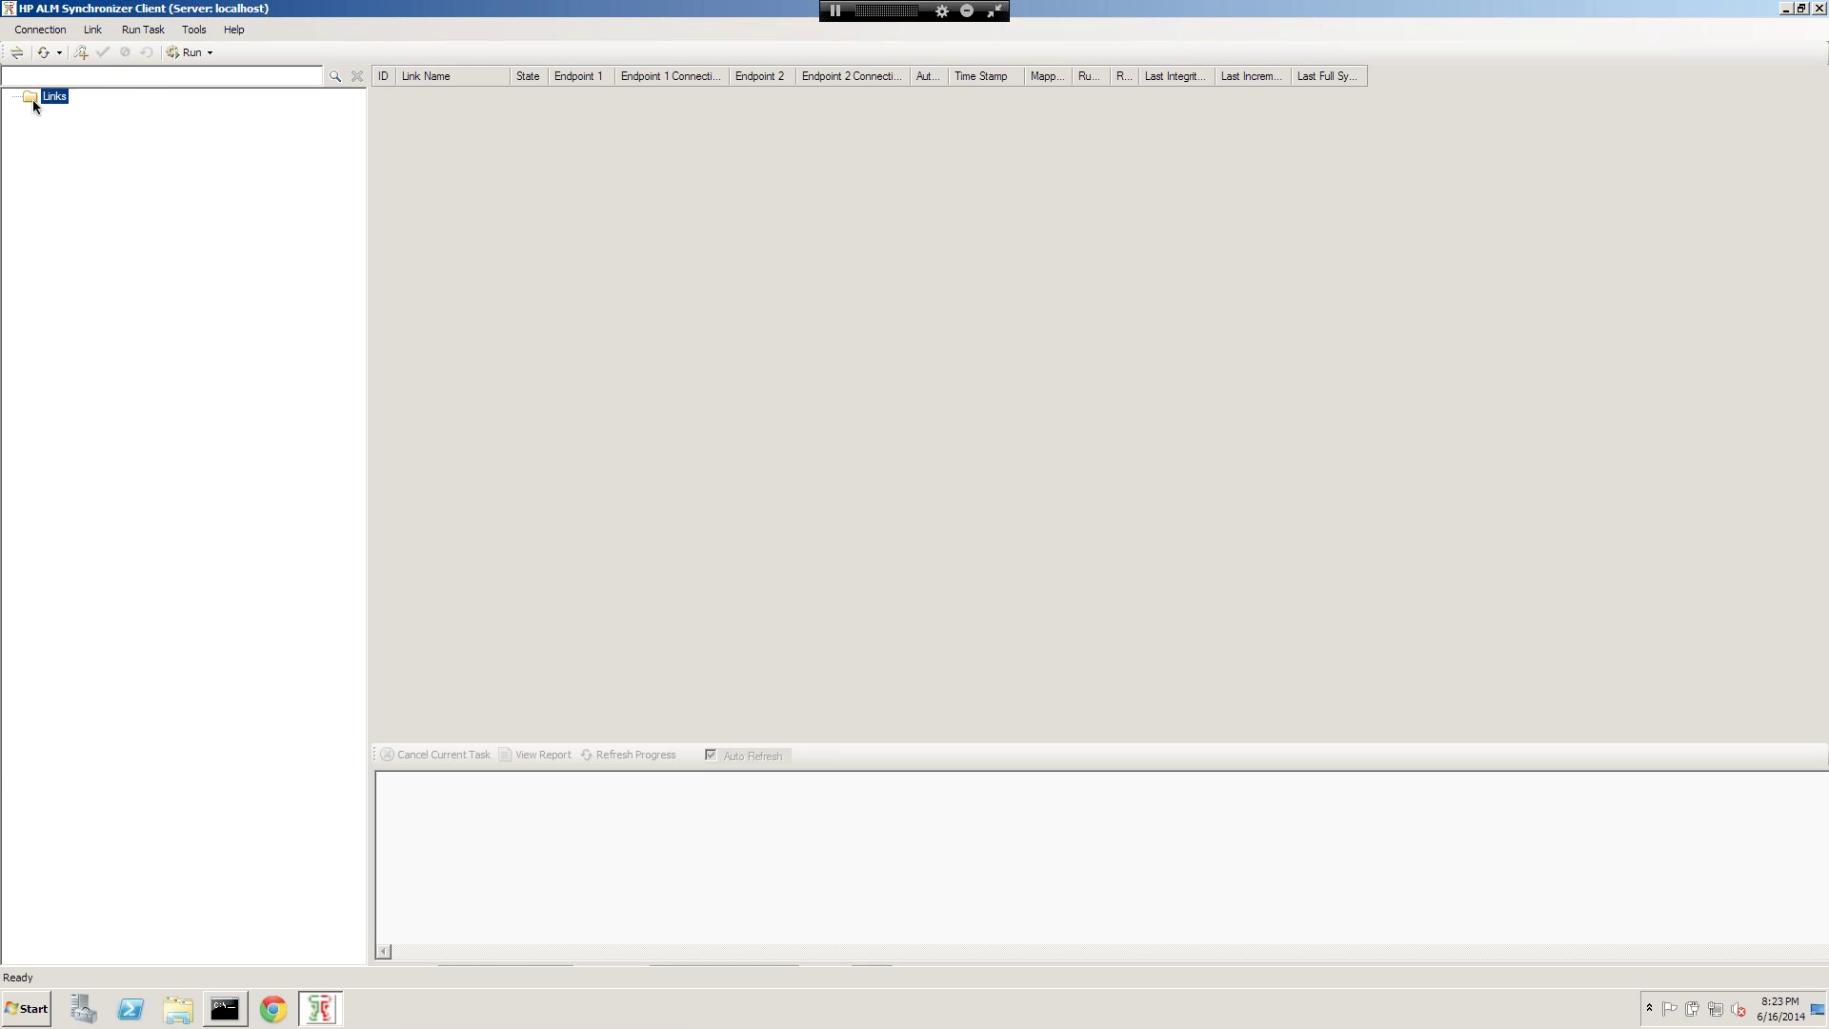
# Step: Look through the Connection menu, then move over to the Tools menu
pyautogui.click(45, 34)
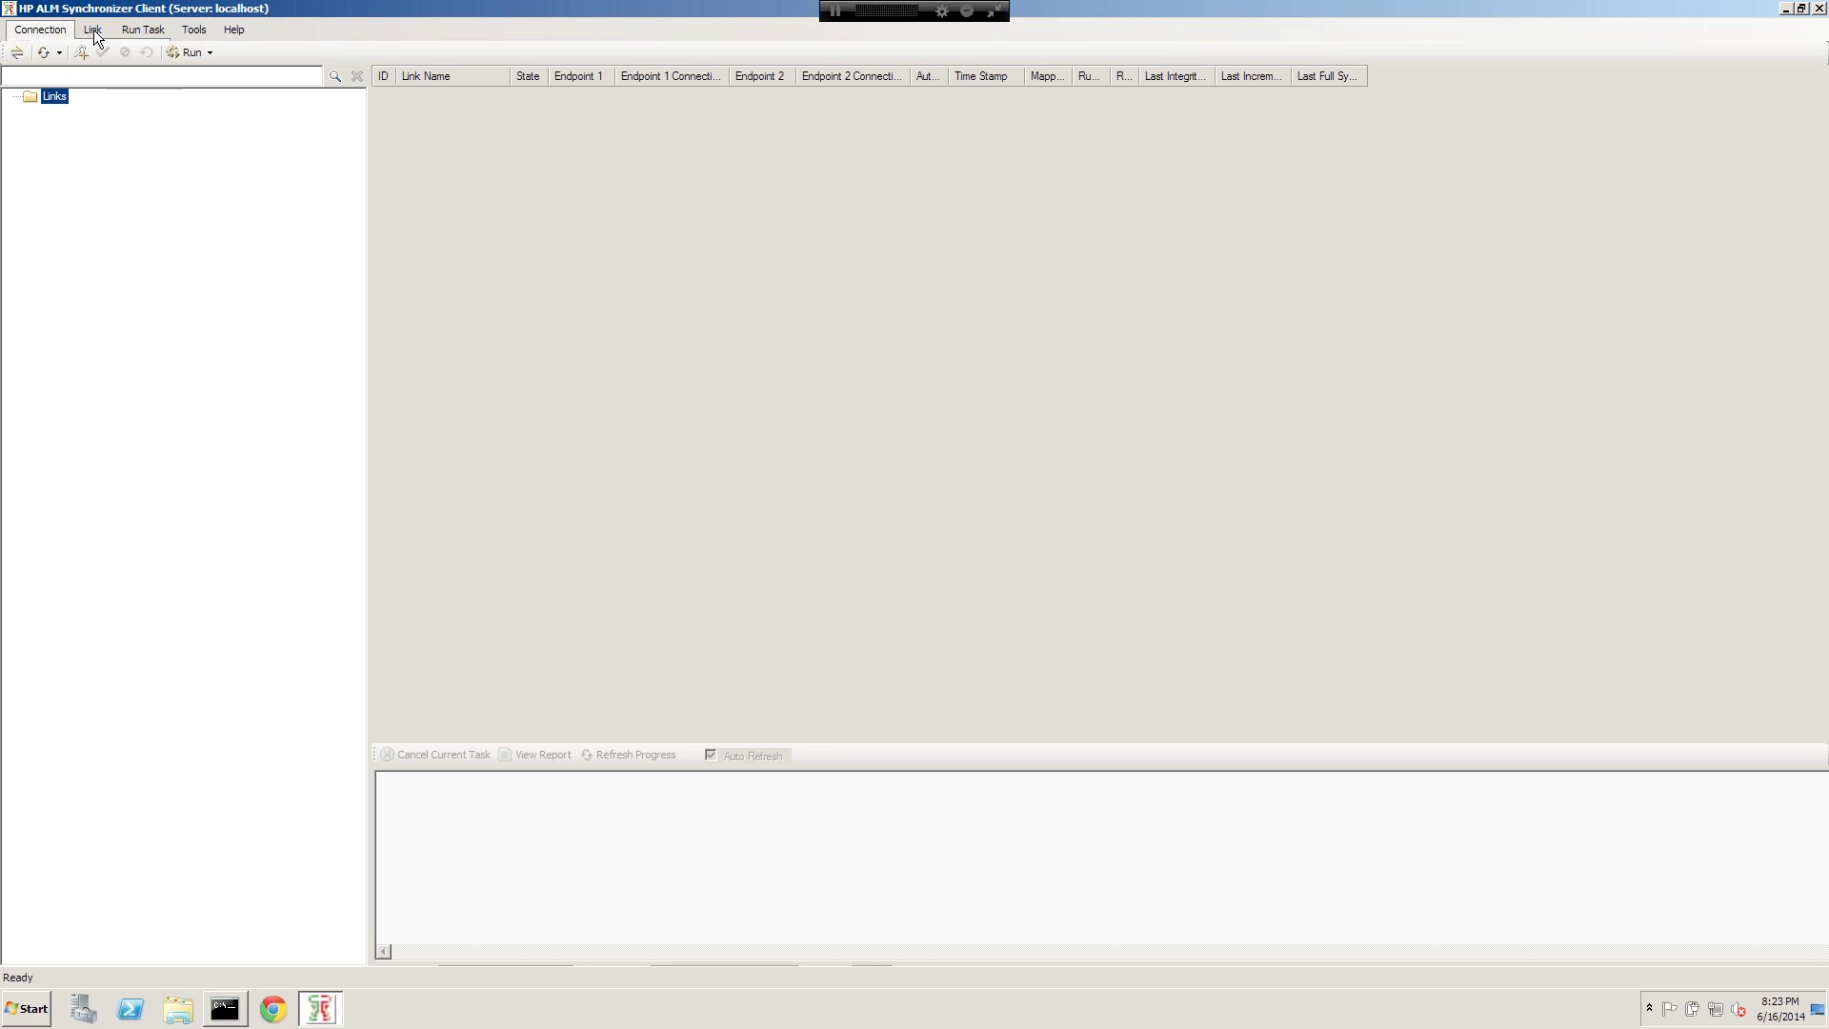
pyautogui.moveTo(181, 30)
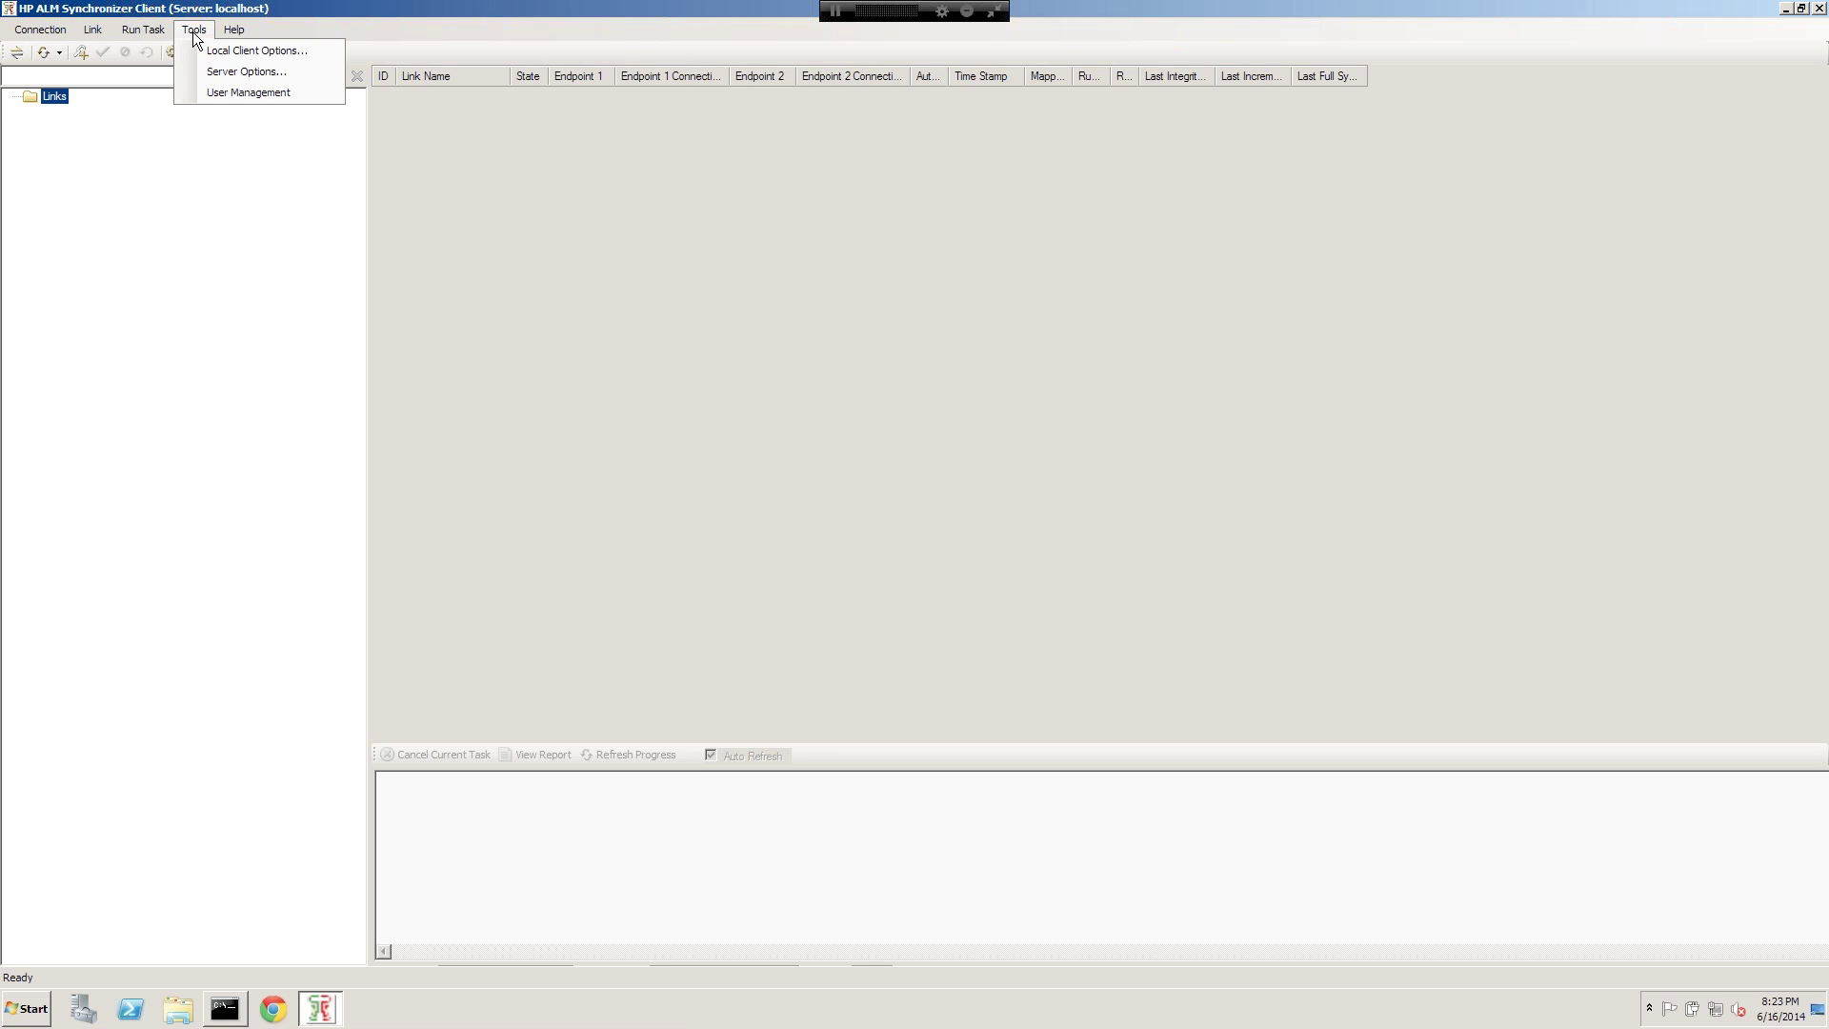
# Step: Add a new synchronizer user in User Management
pyautogui.click(234, 92)
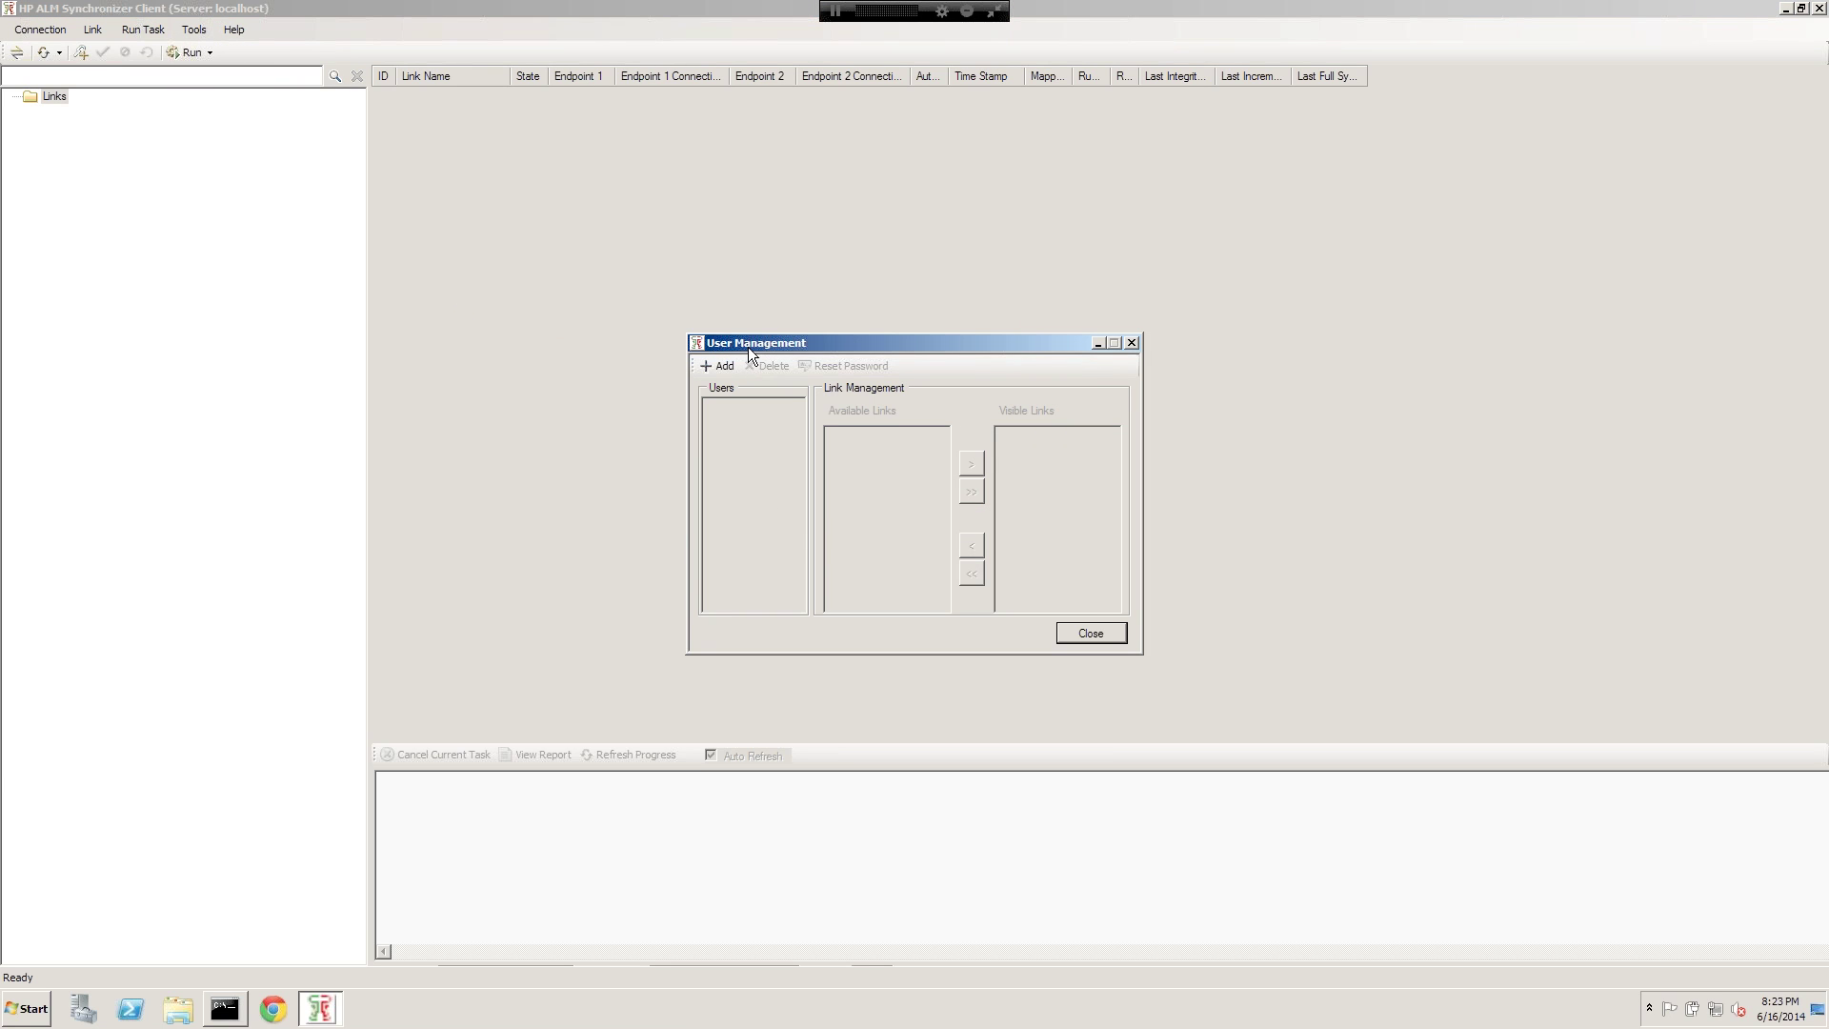
pyautogui.moveTo(741, 341); pyautogui.dragTo(532, 326)
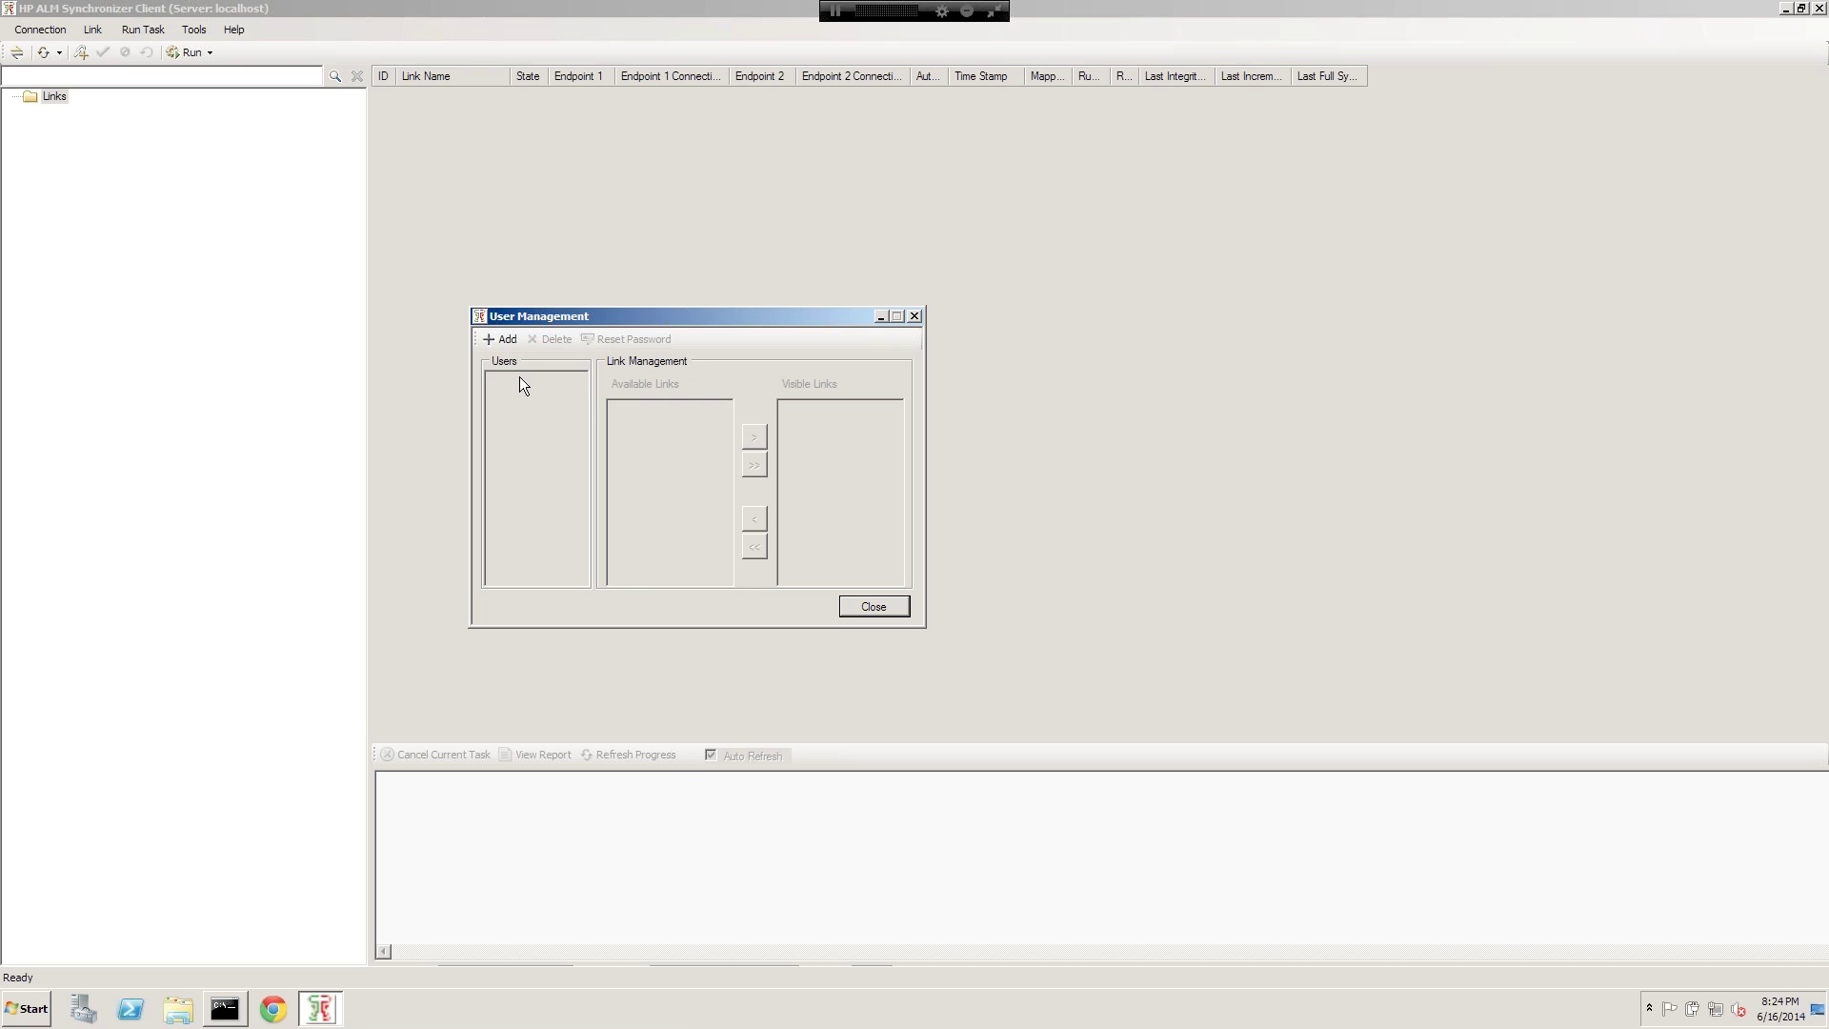
pyautogui.click(502, 340)
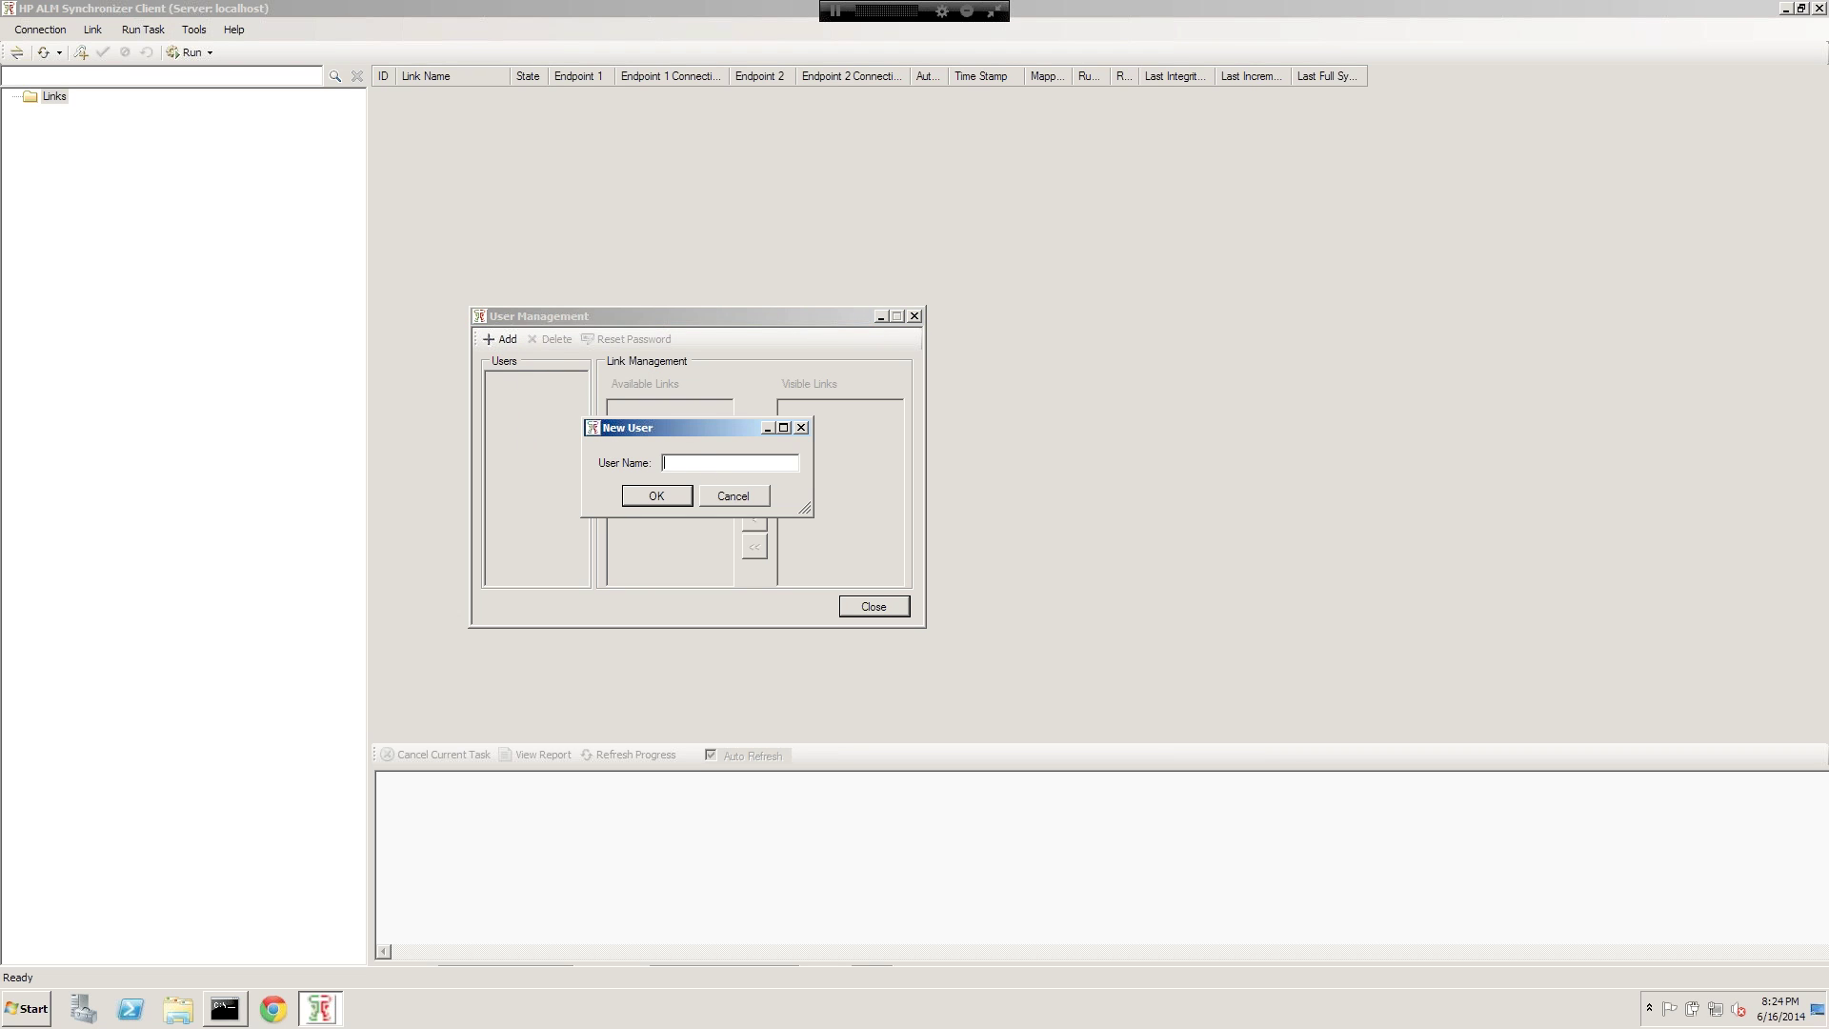
pyautogui.write('ltadman')
pyautogui.click(656, 496)
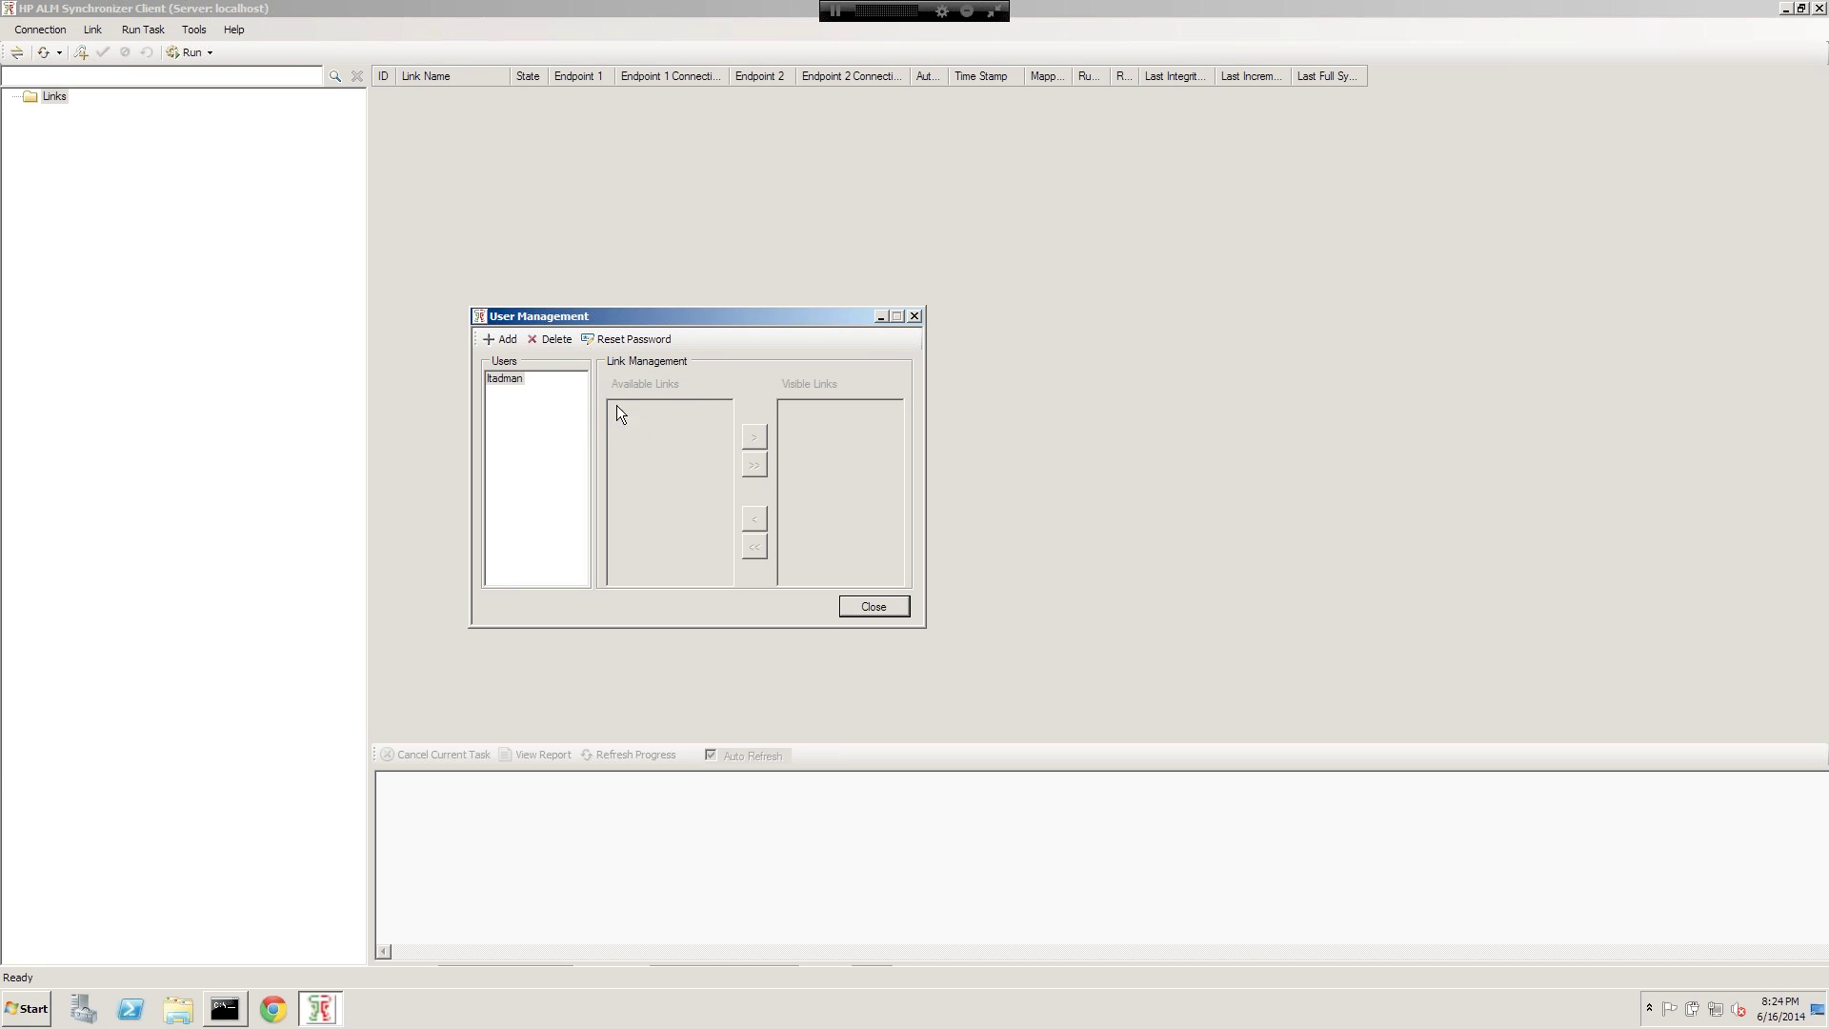
# Step: Reset the new user's password to empty and close User Management
pyautogui.click(620, 339)
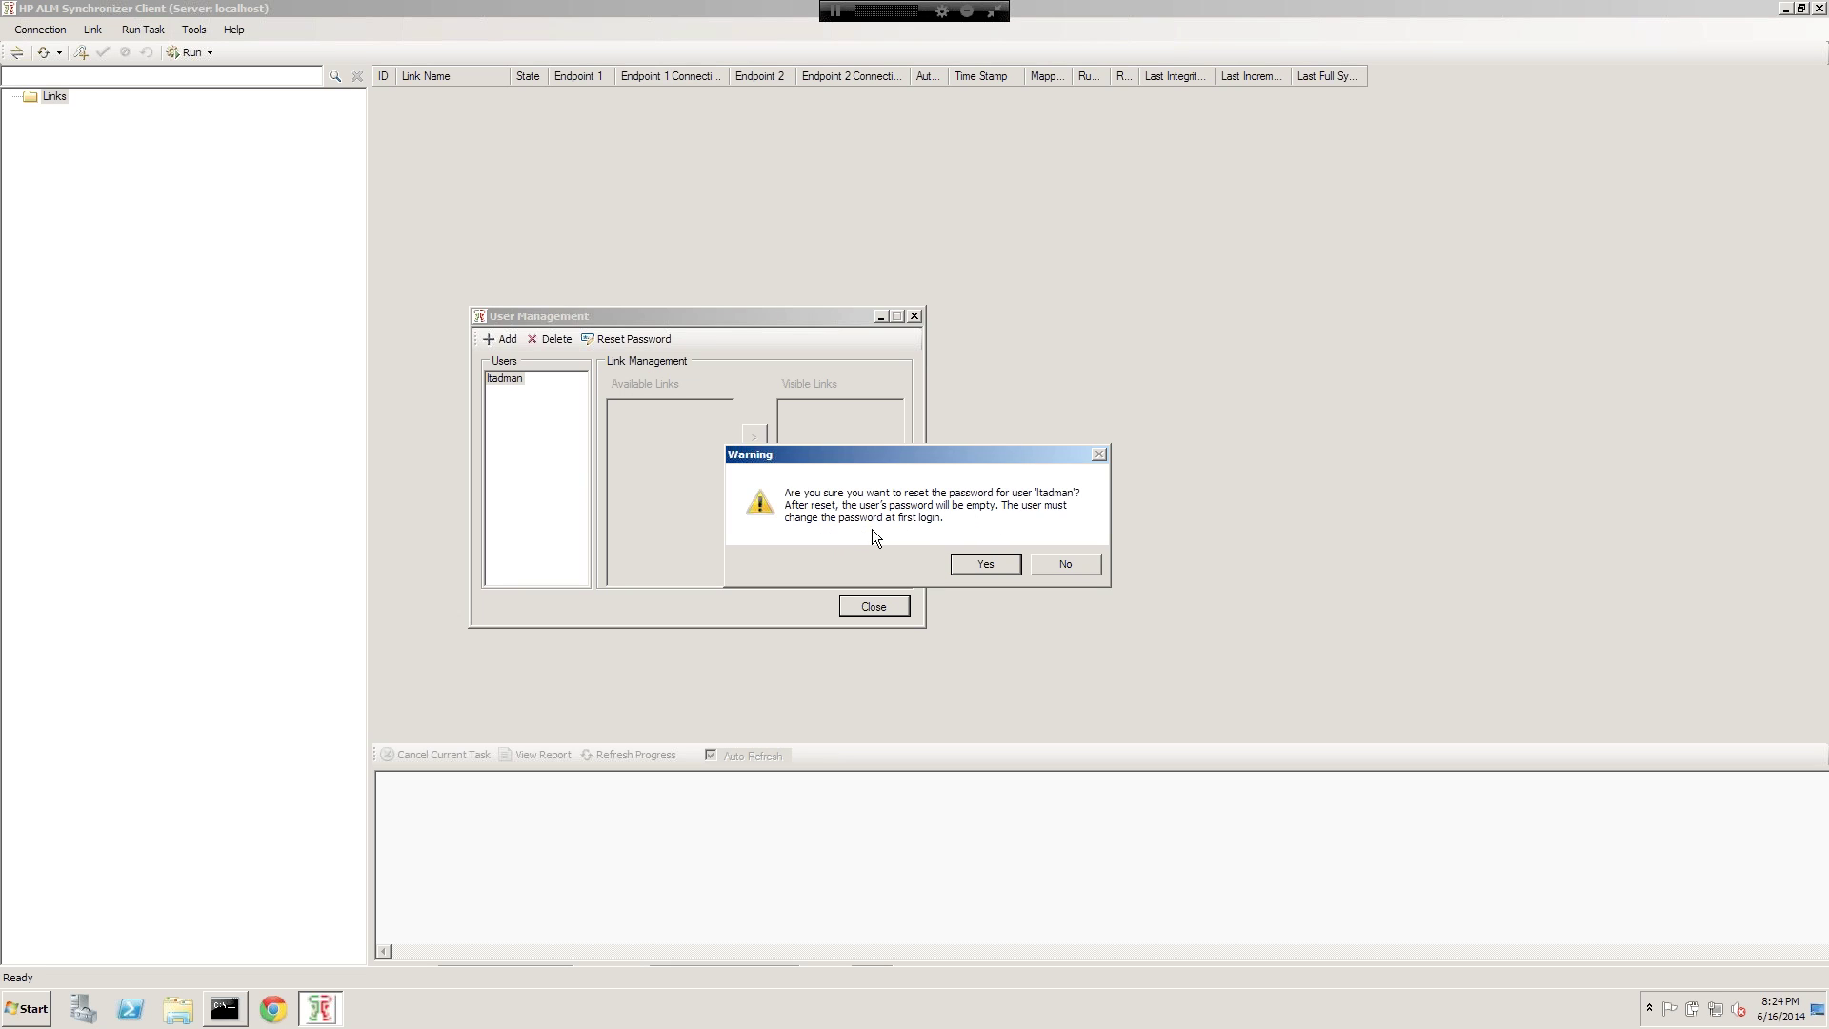
pyautogui.click(993, 562)
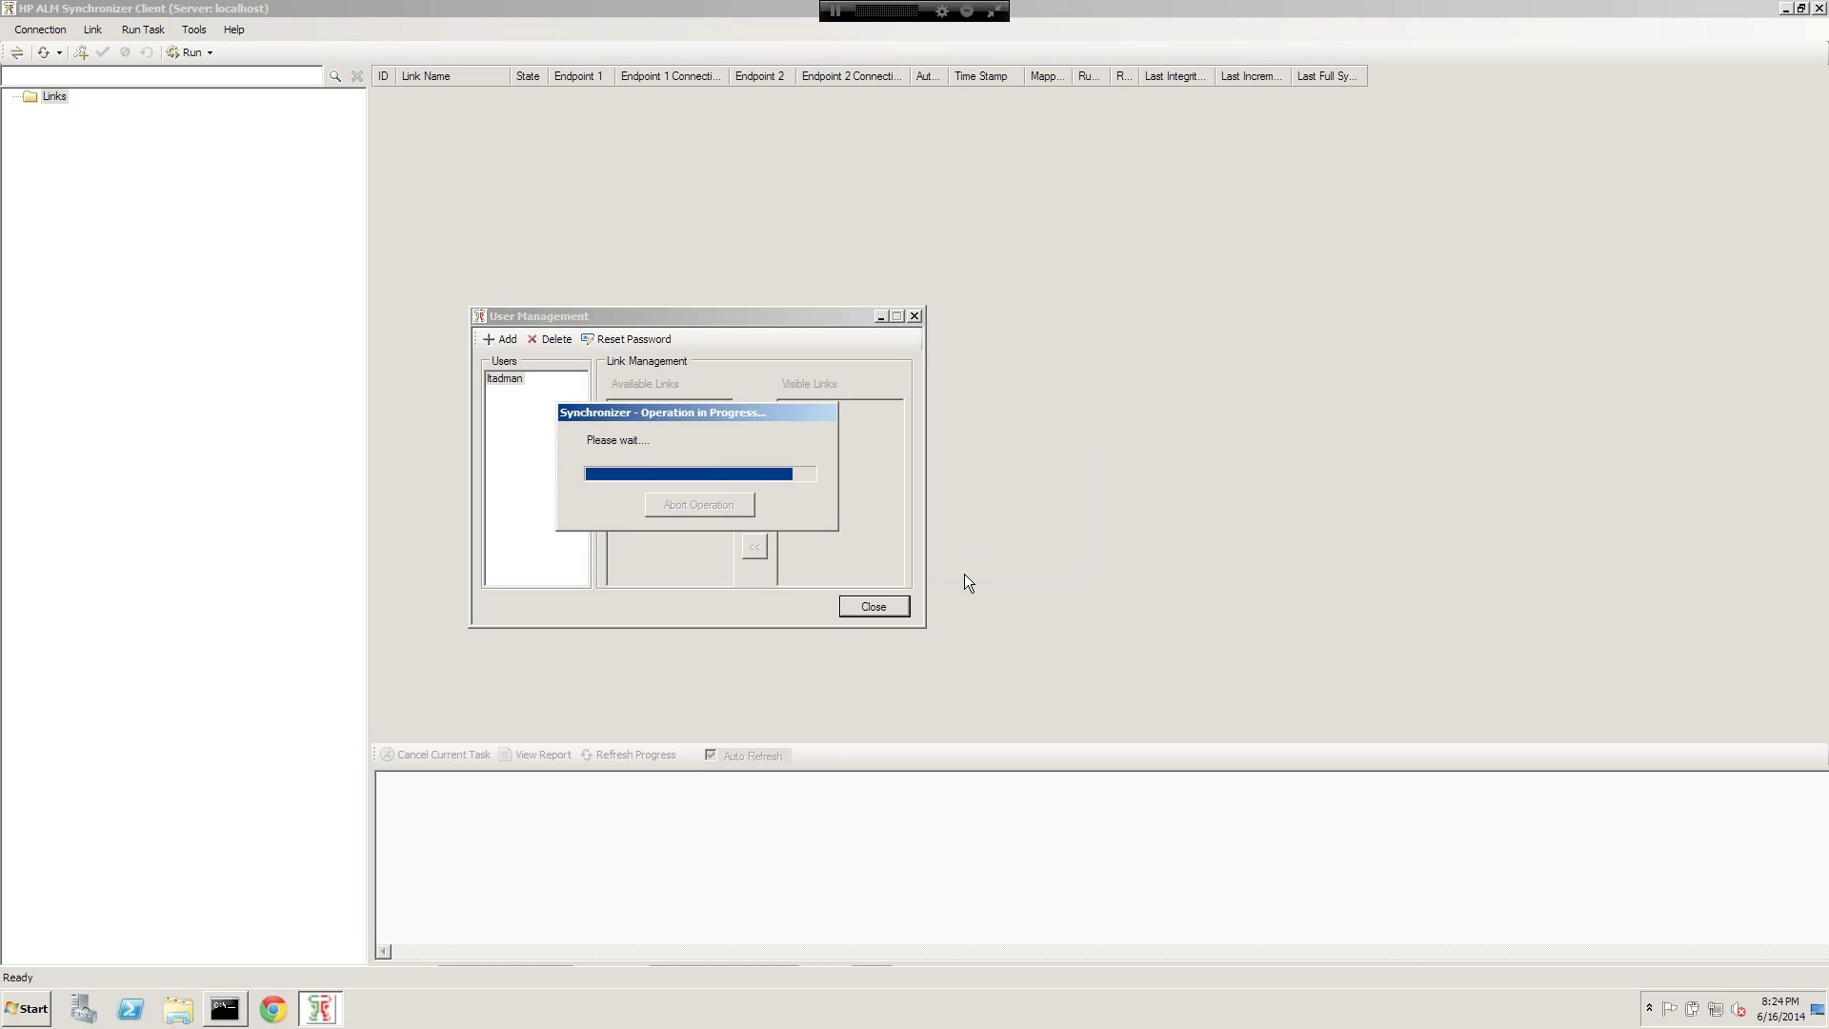
pyautogui.click(962, 555)
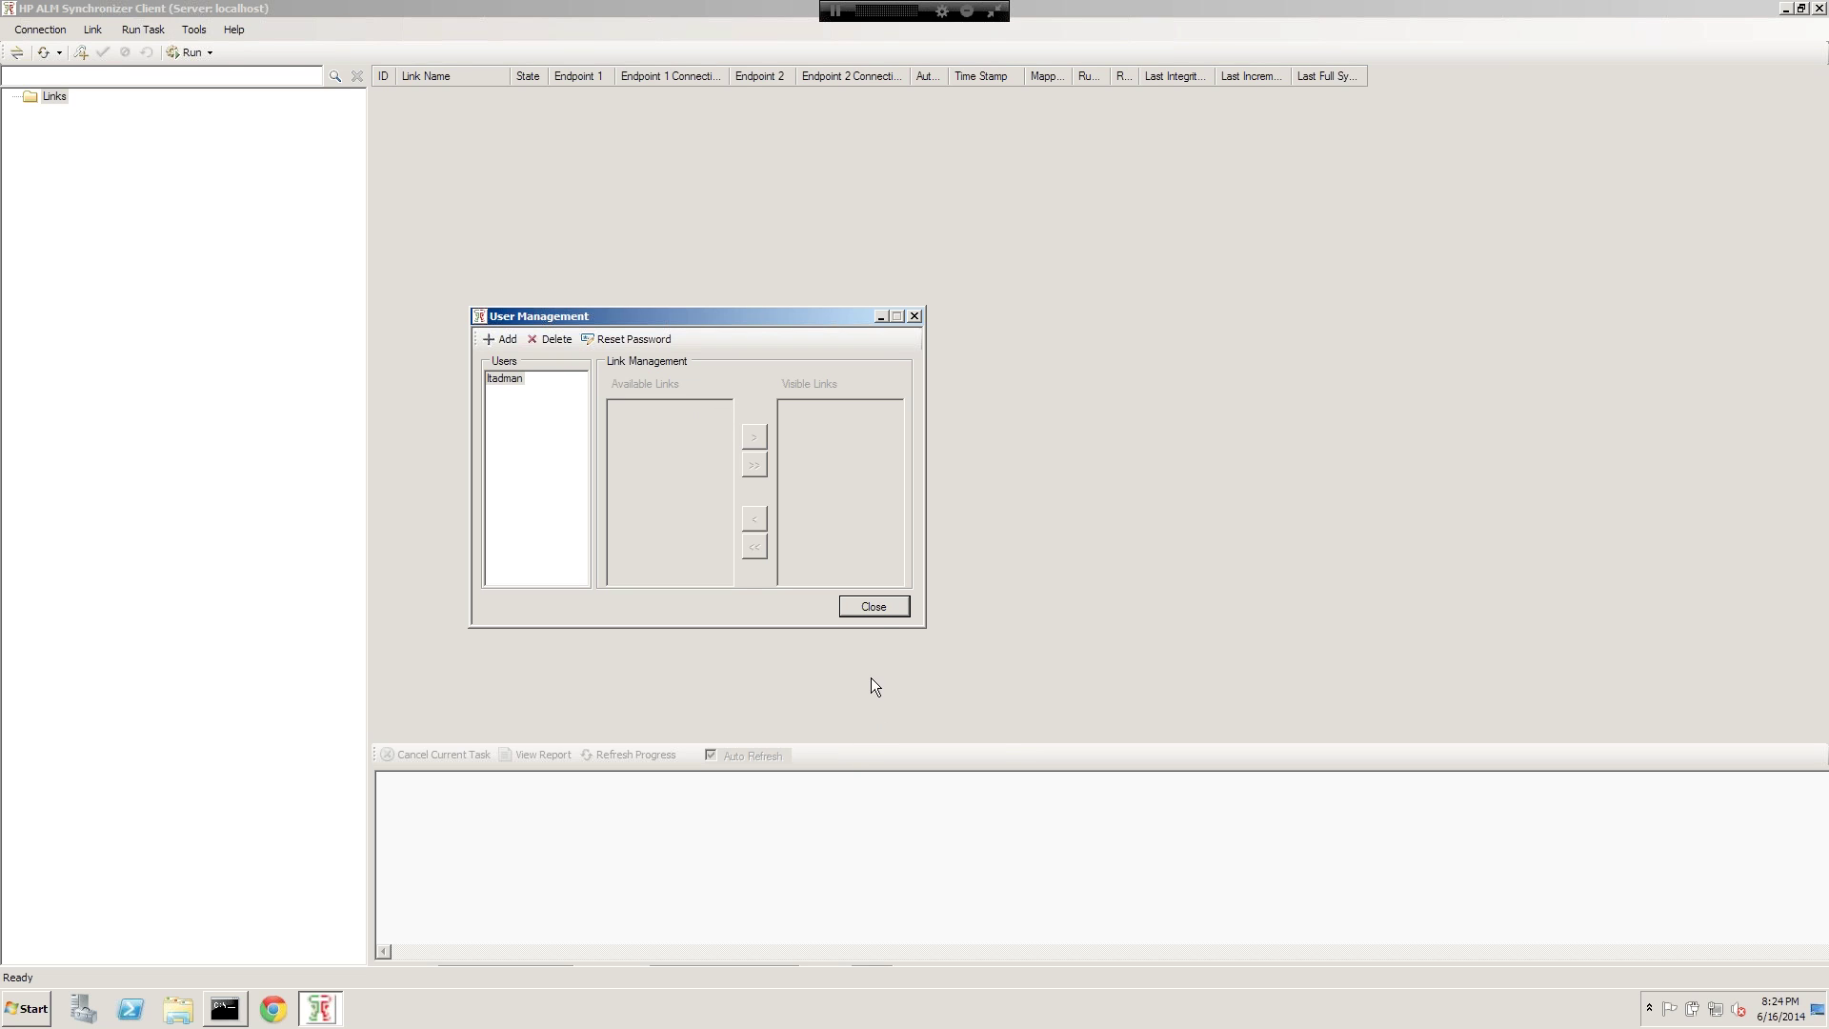
pyautogui.click(874, 609)
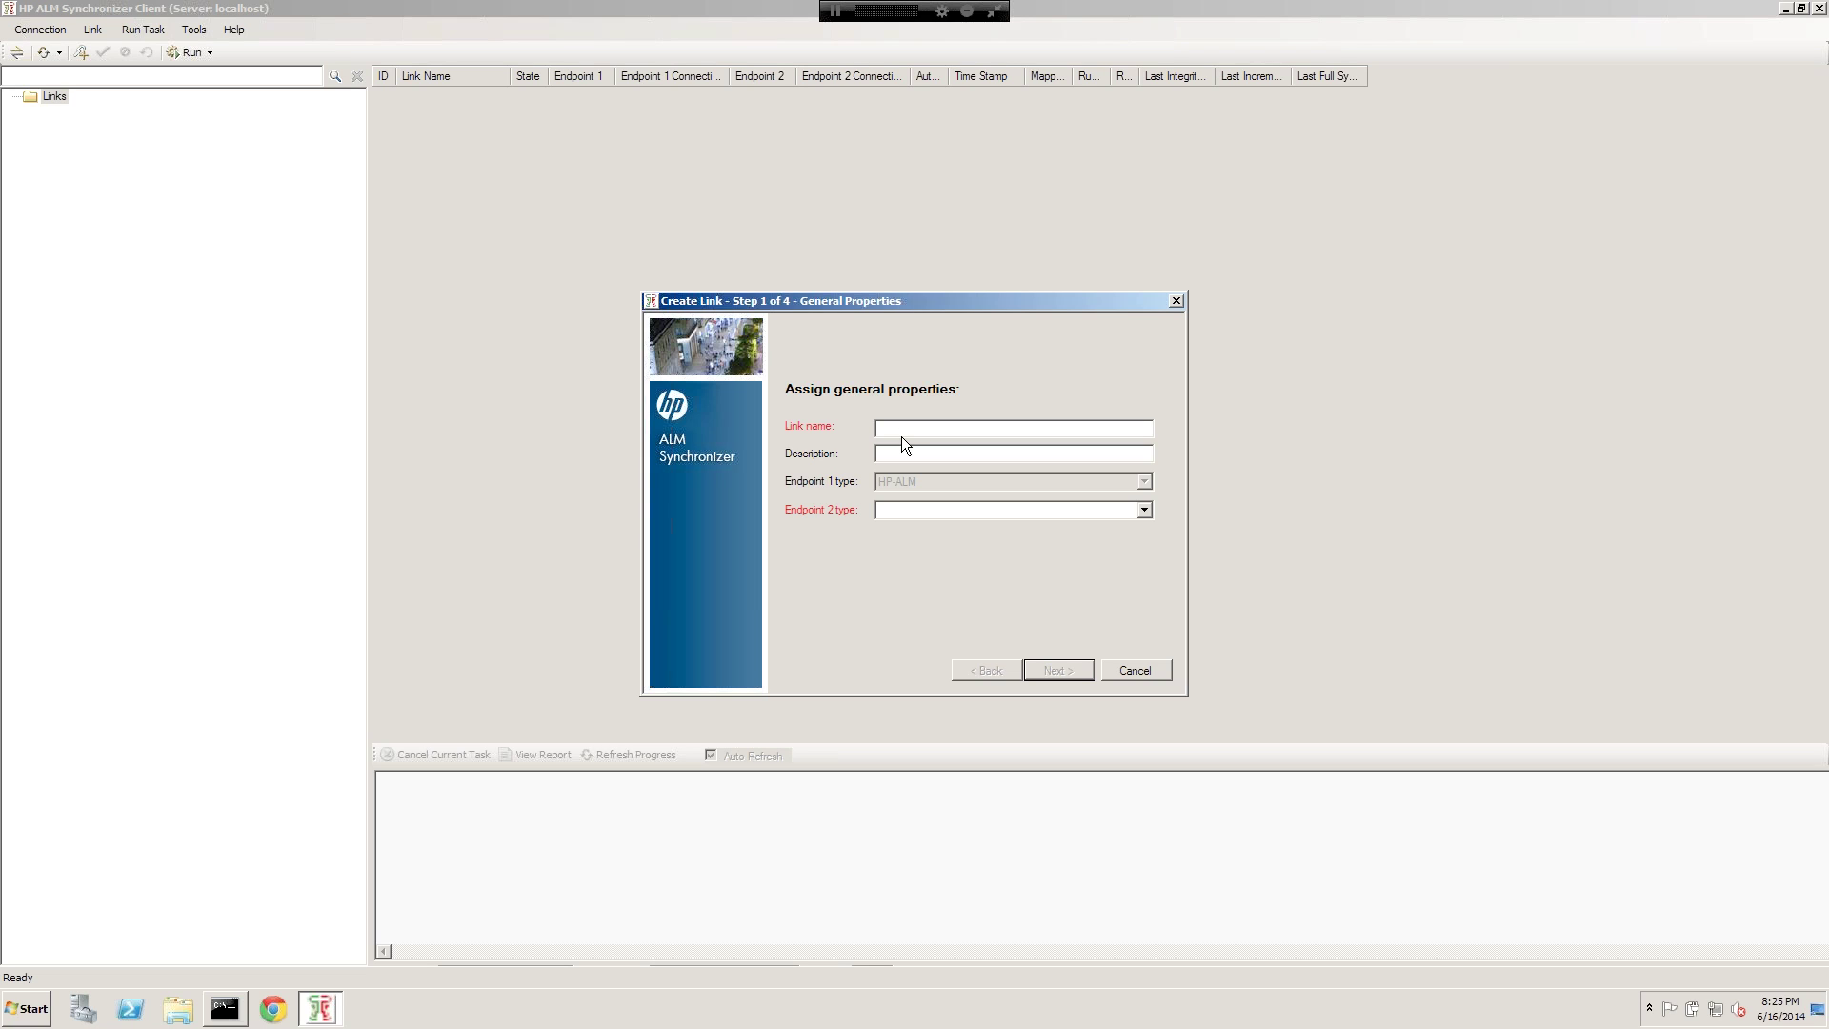
# Step: Name the link DefectsP1toP2, describe it as 'Sync ALM defects', and set Endpoint 2 to HP-ALM
pyautogui.write('DefectsP1toP.Sync ALM defect')
pyautogui.click(1145, 512)
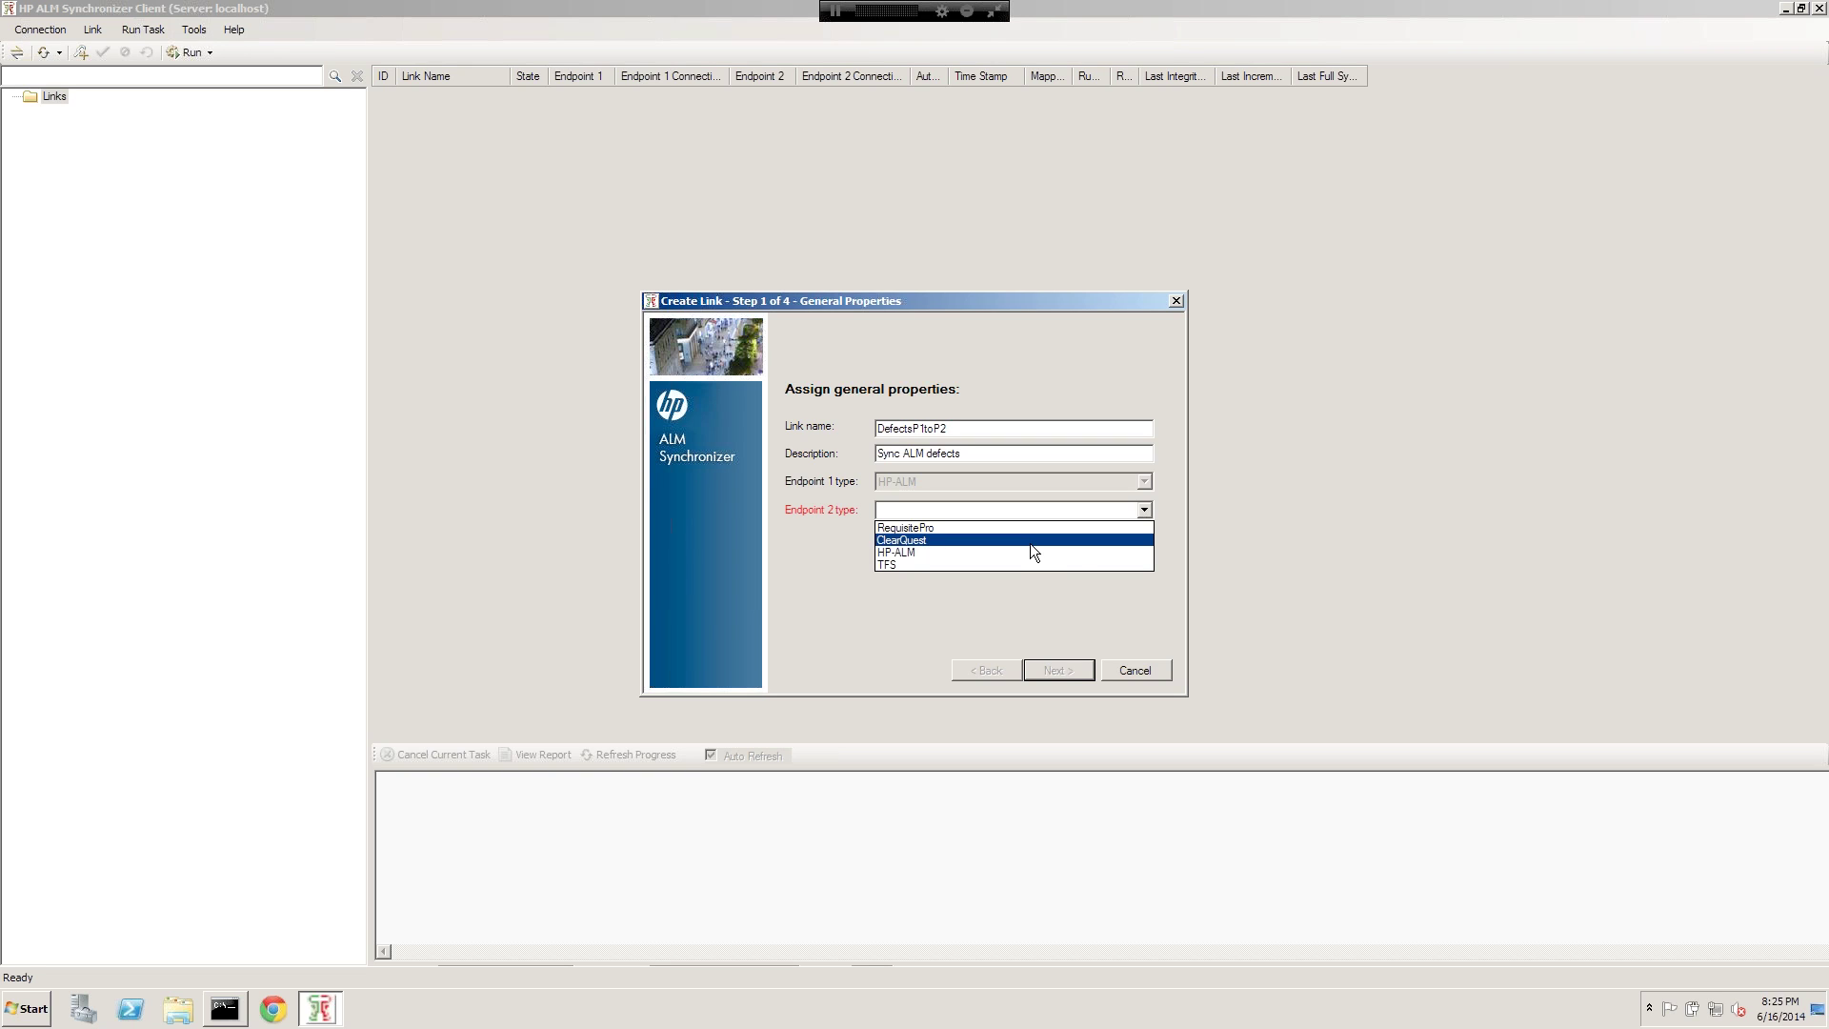
pyautogui.click(940, 551)
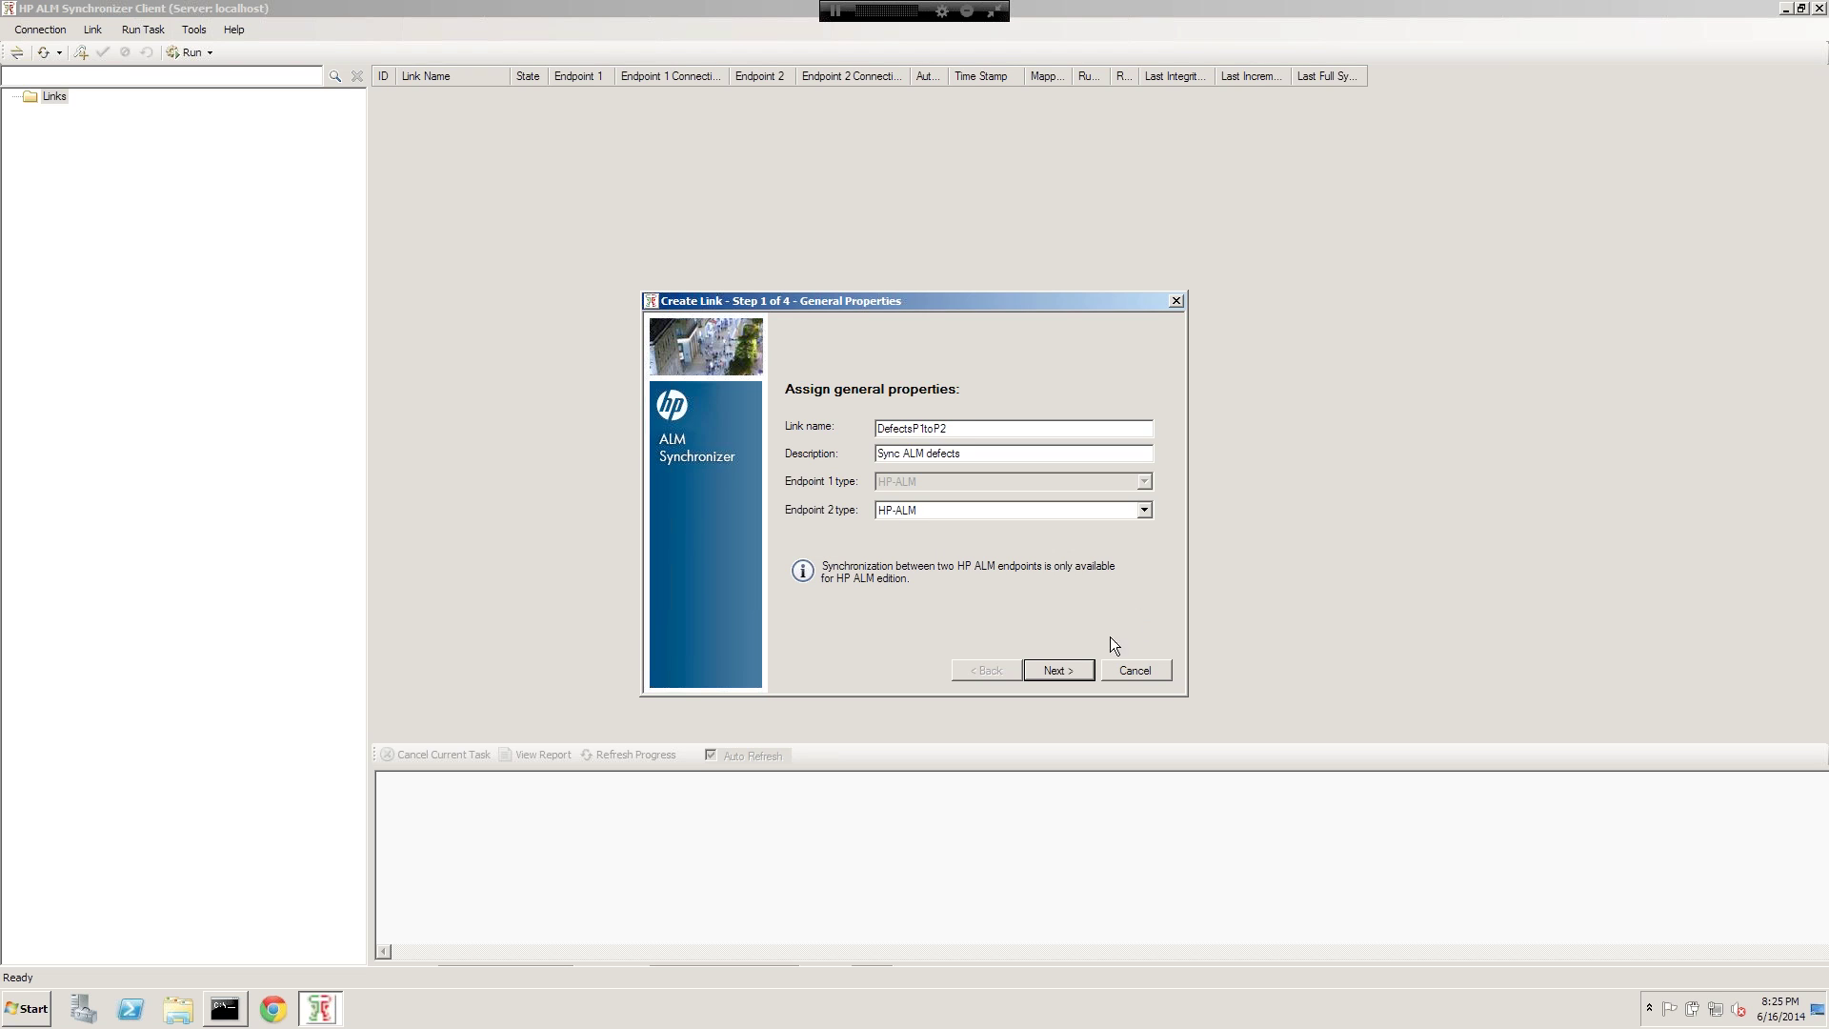
pyautogui.click(1061, 671)
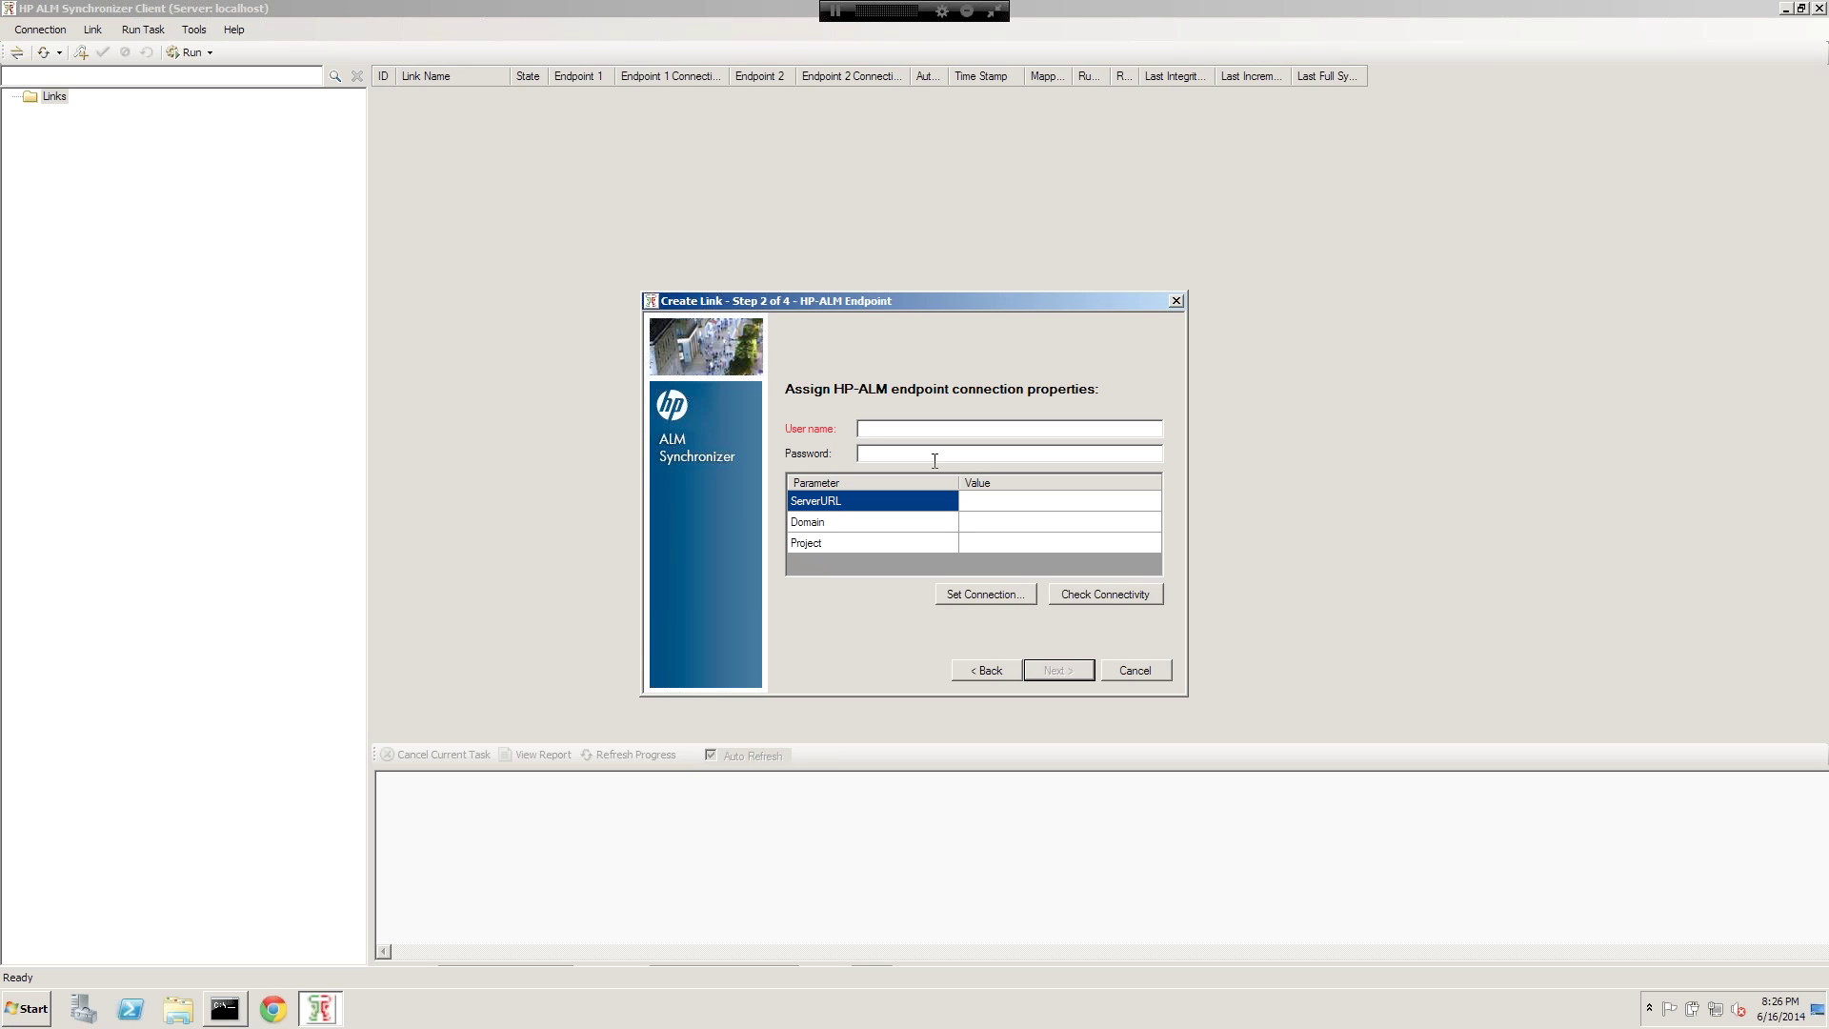
# Step: Enter the first endpoint's user name and begin editing its ServerURL value
pyautogui.write('ltadman')
pyautogui.click(987, 499)
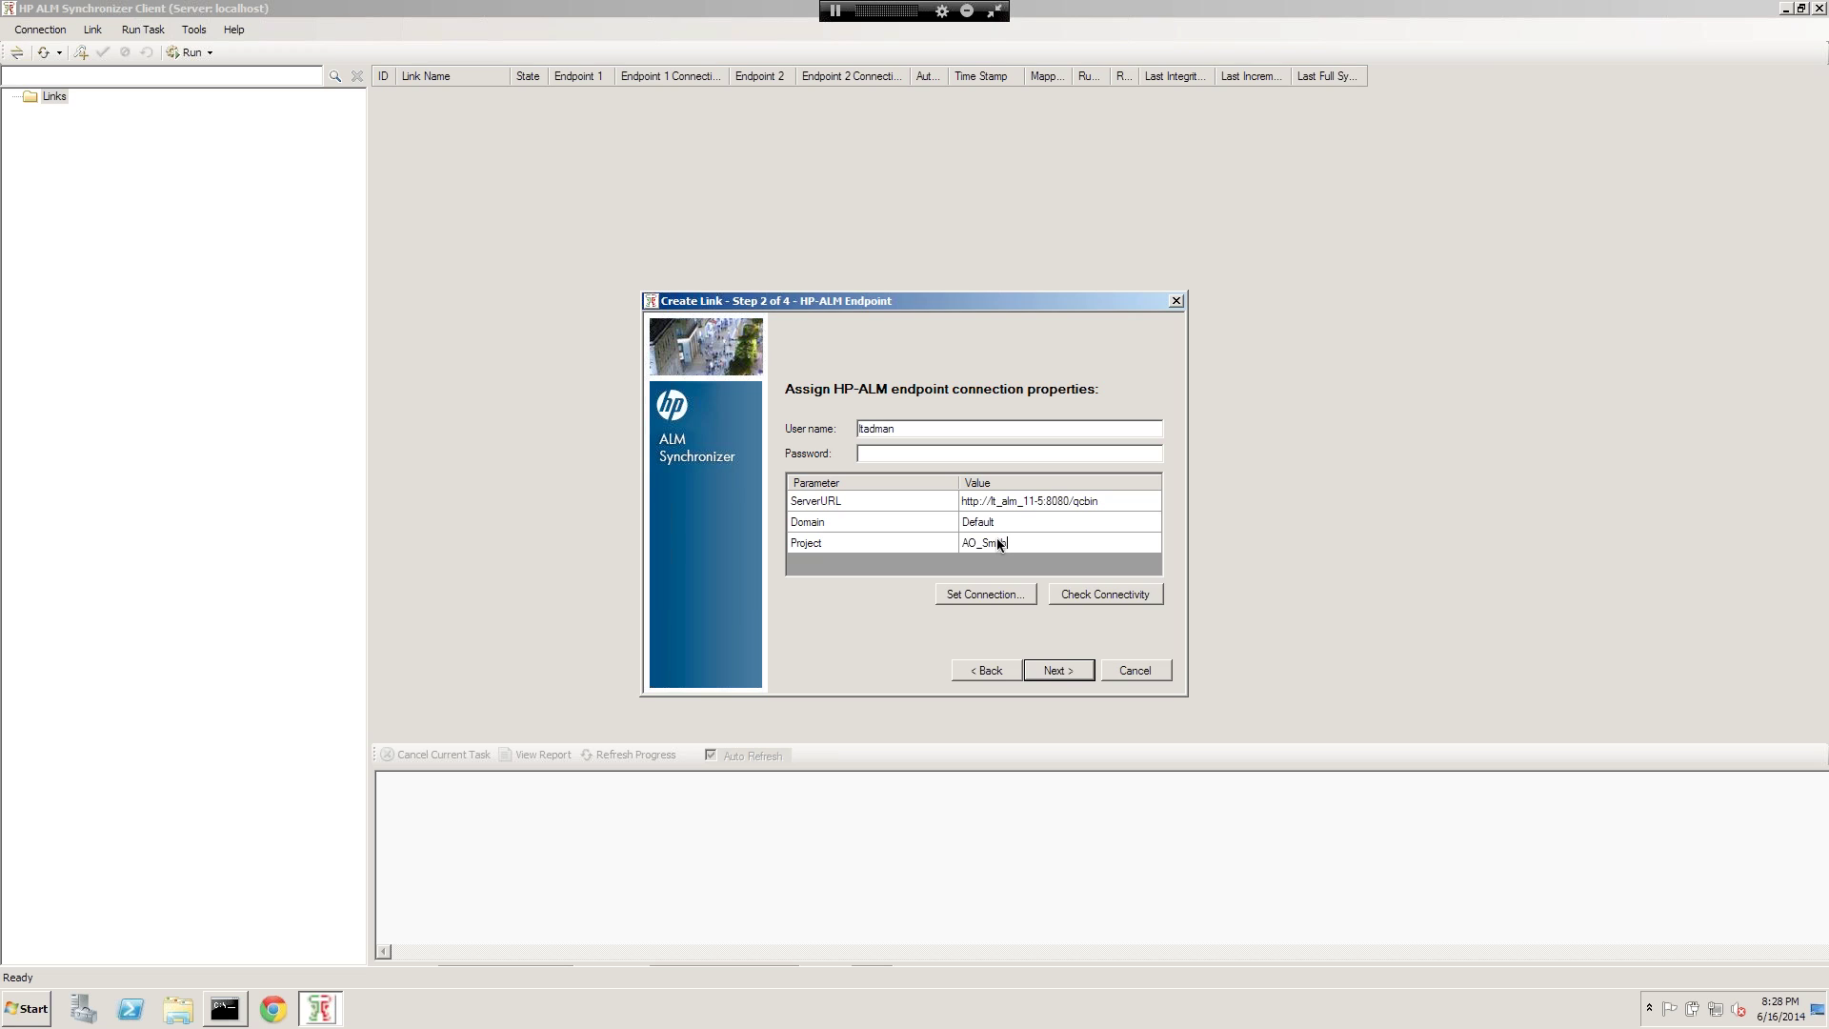
# Step: Run the connectivity check and select the error detail about the missing HP ALM client
pyautogui.click(1129, 595)
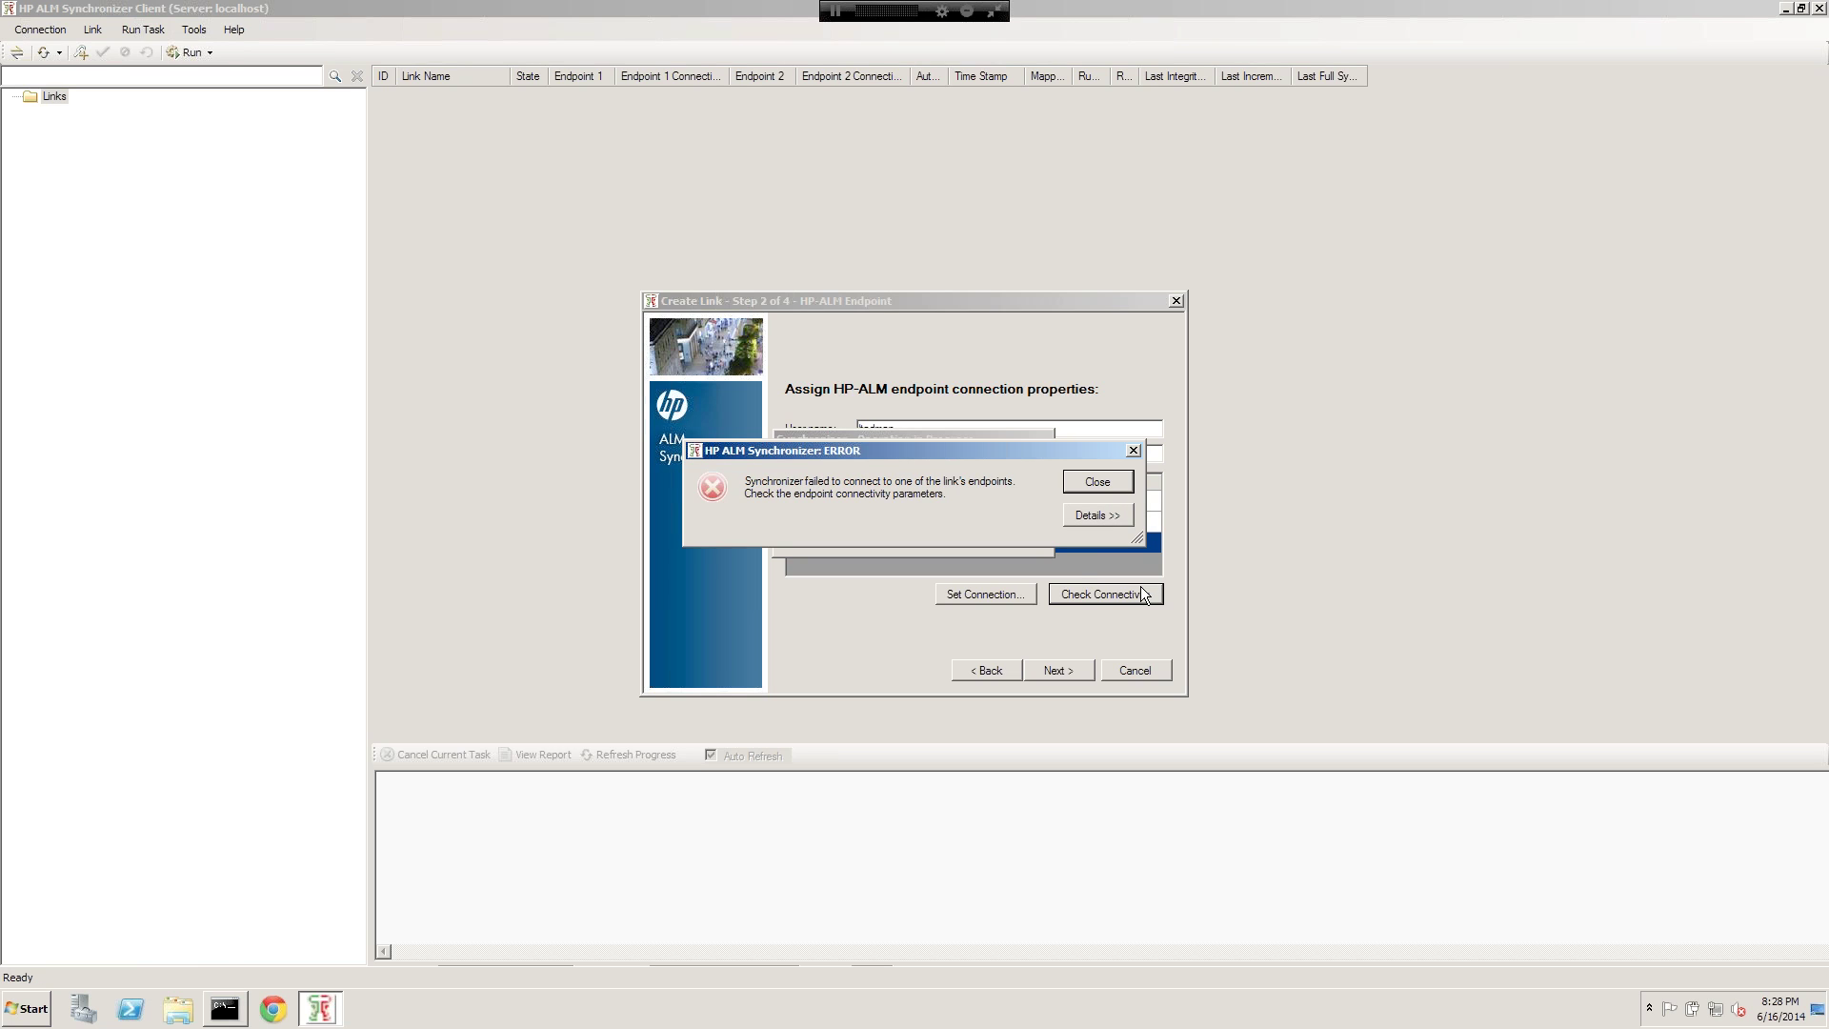
pyautogui.click(1083, 520)
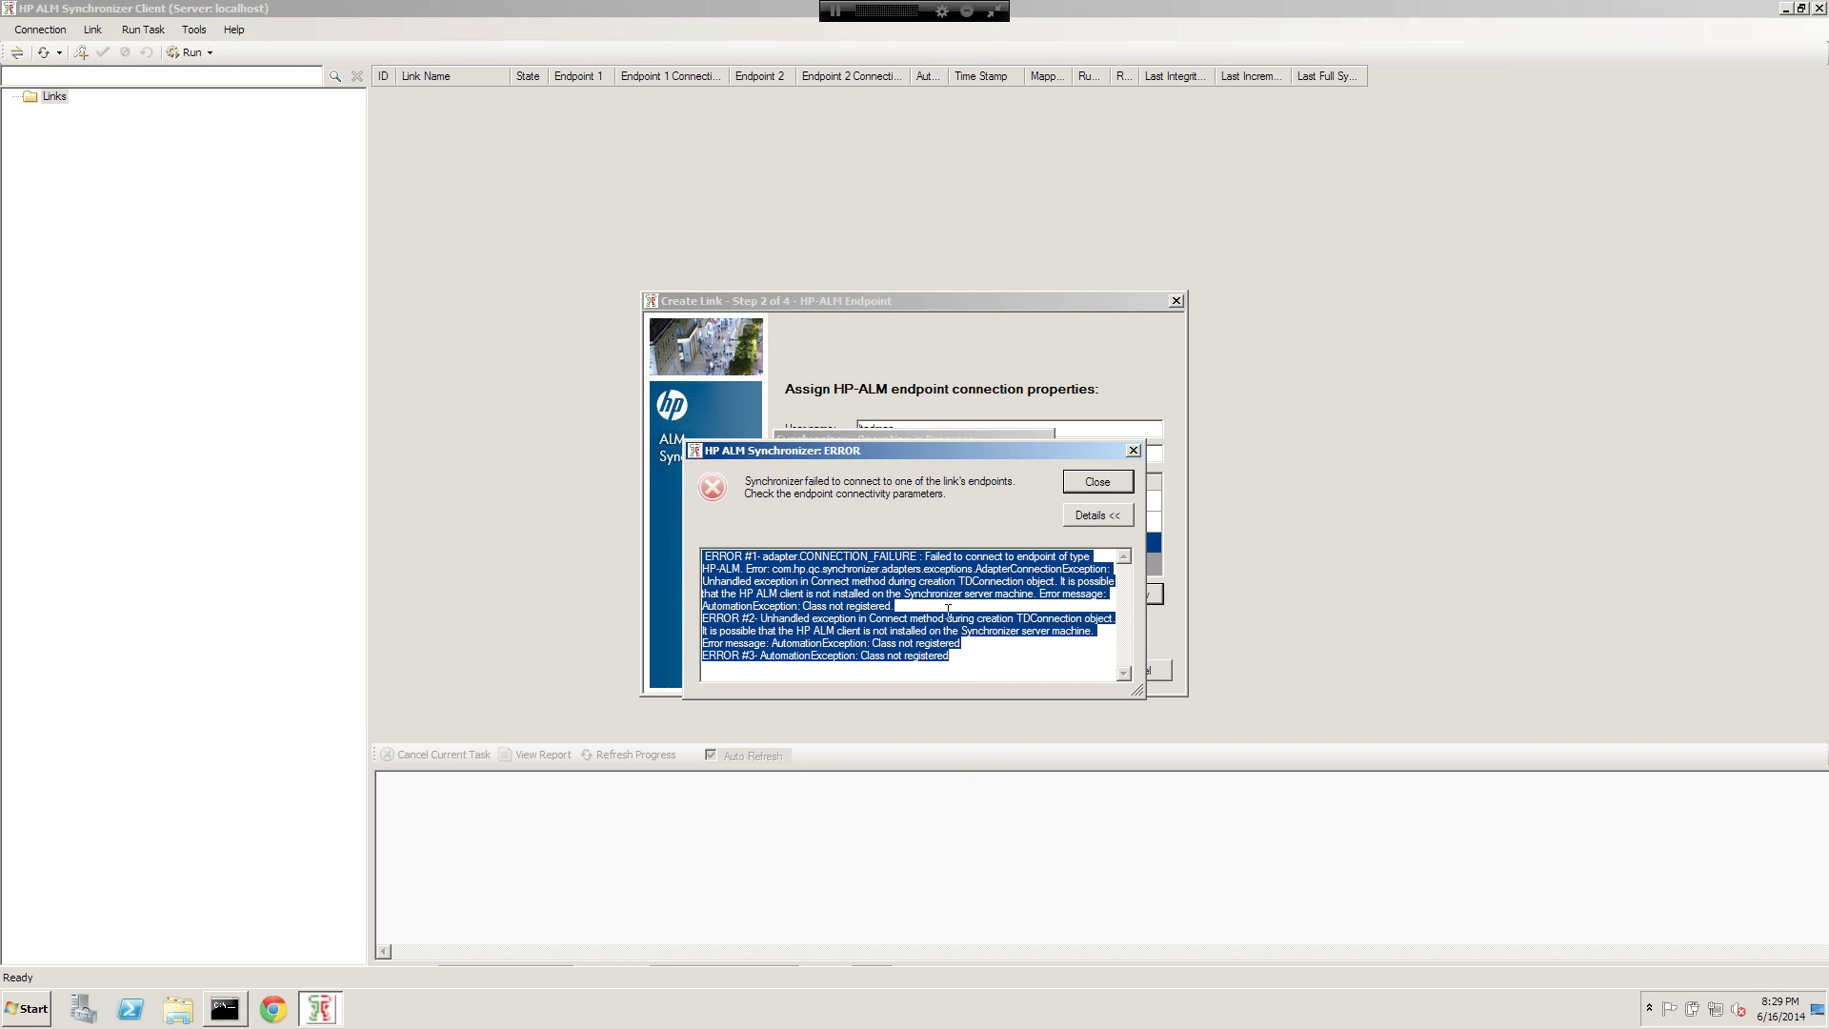
pyautogui.click(948, 611)
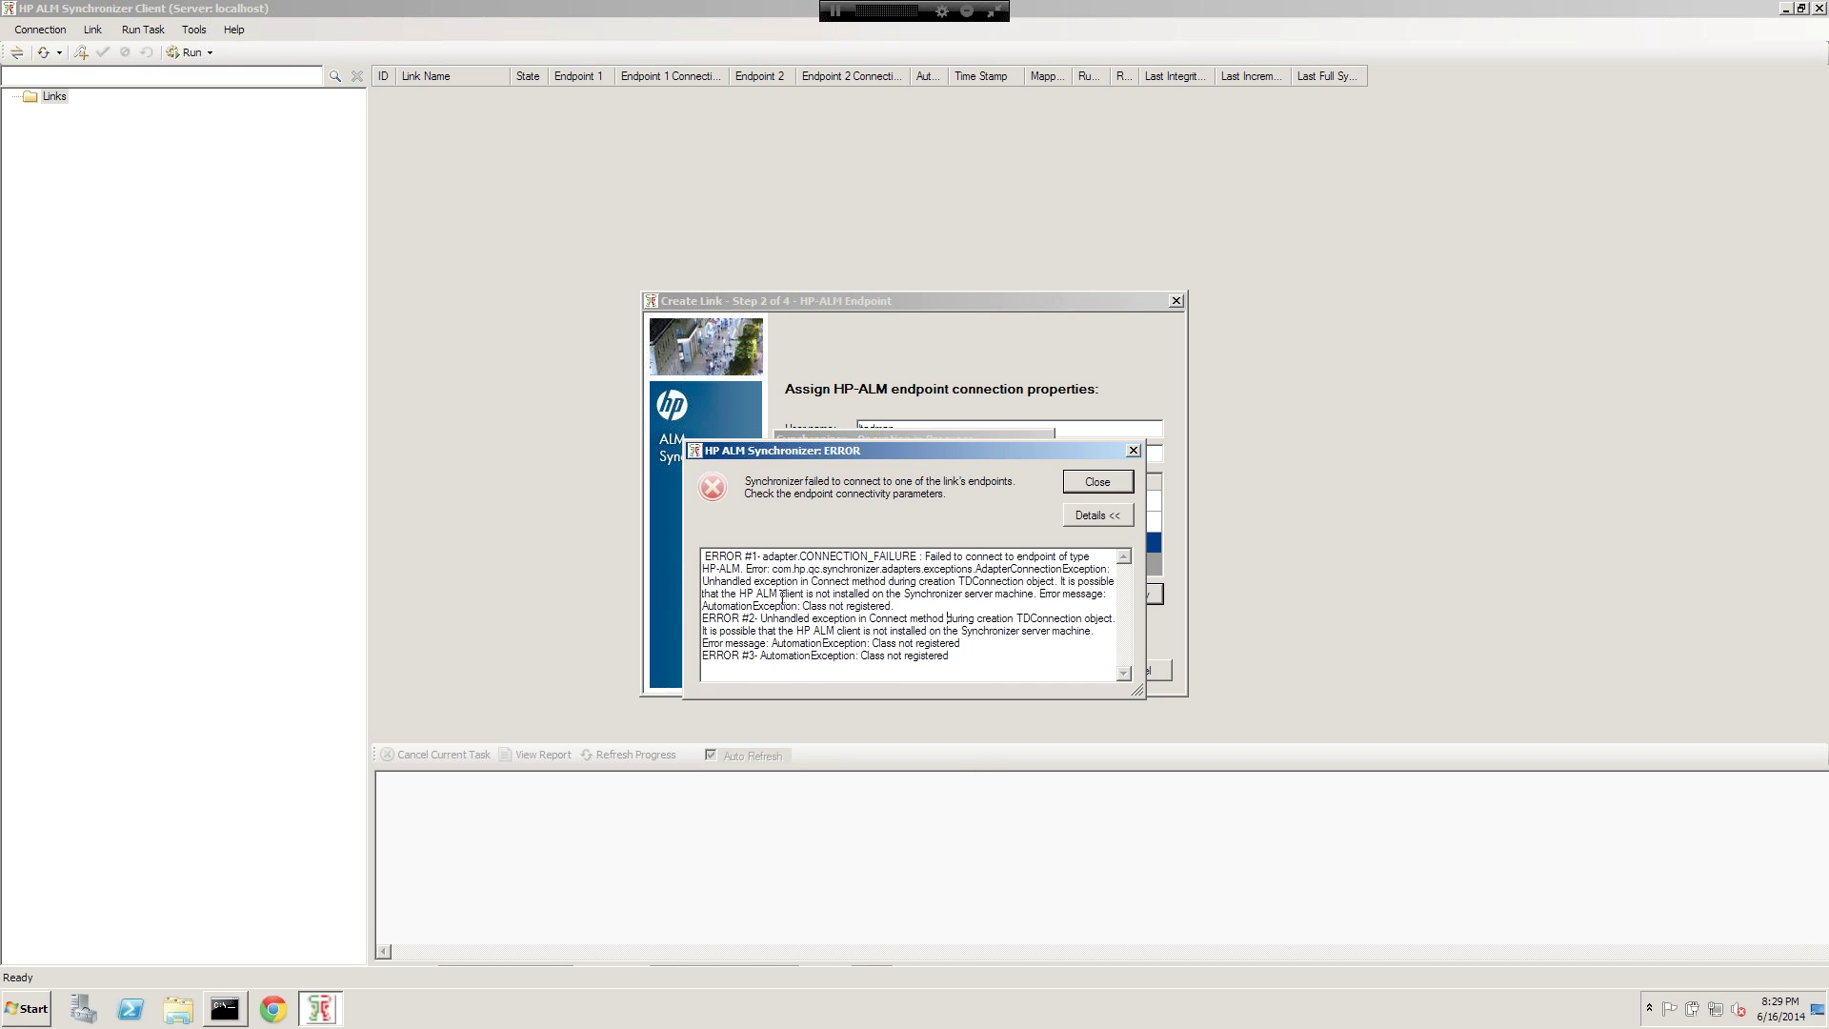
pyautogui.moveTo(740, 593); pyautogui.dragTo(1034, 599)
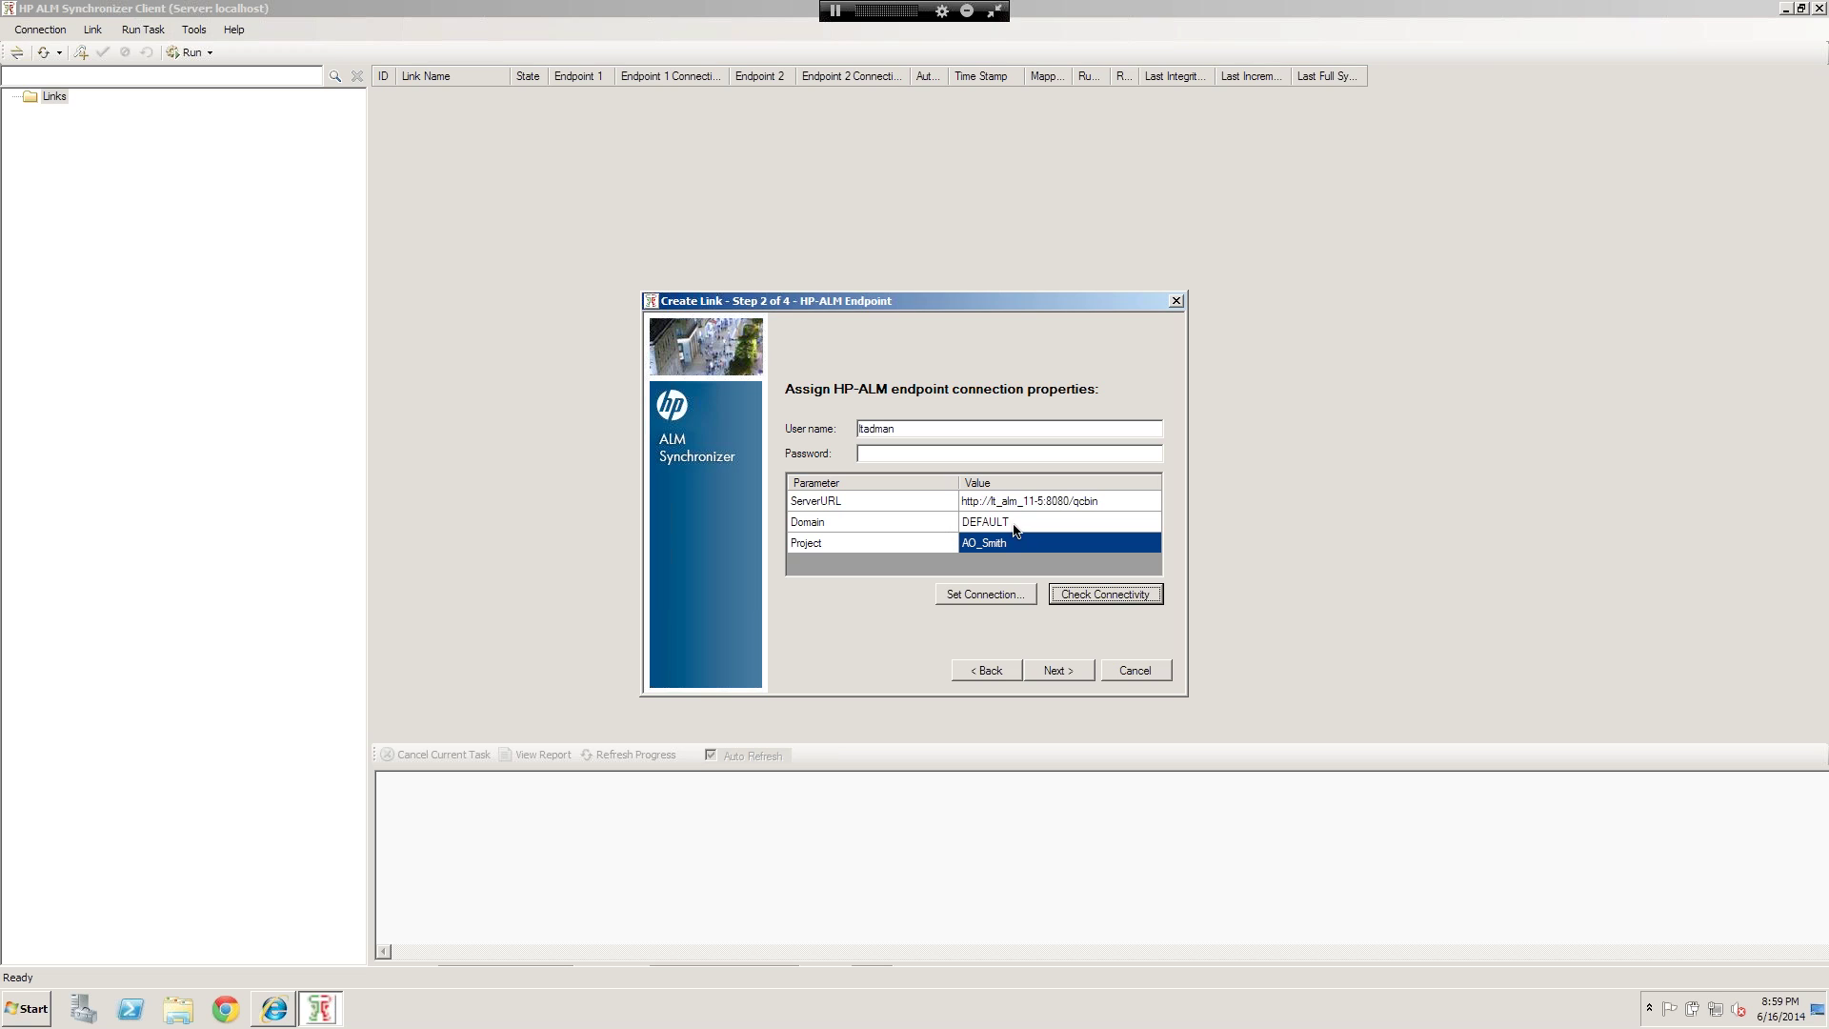
# Step: Re-run the first endpoint's connectivity check and dismiss the success message
pyautogui.click(1129, 592)
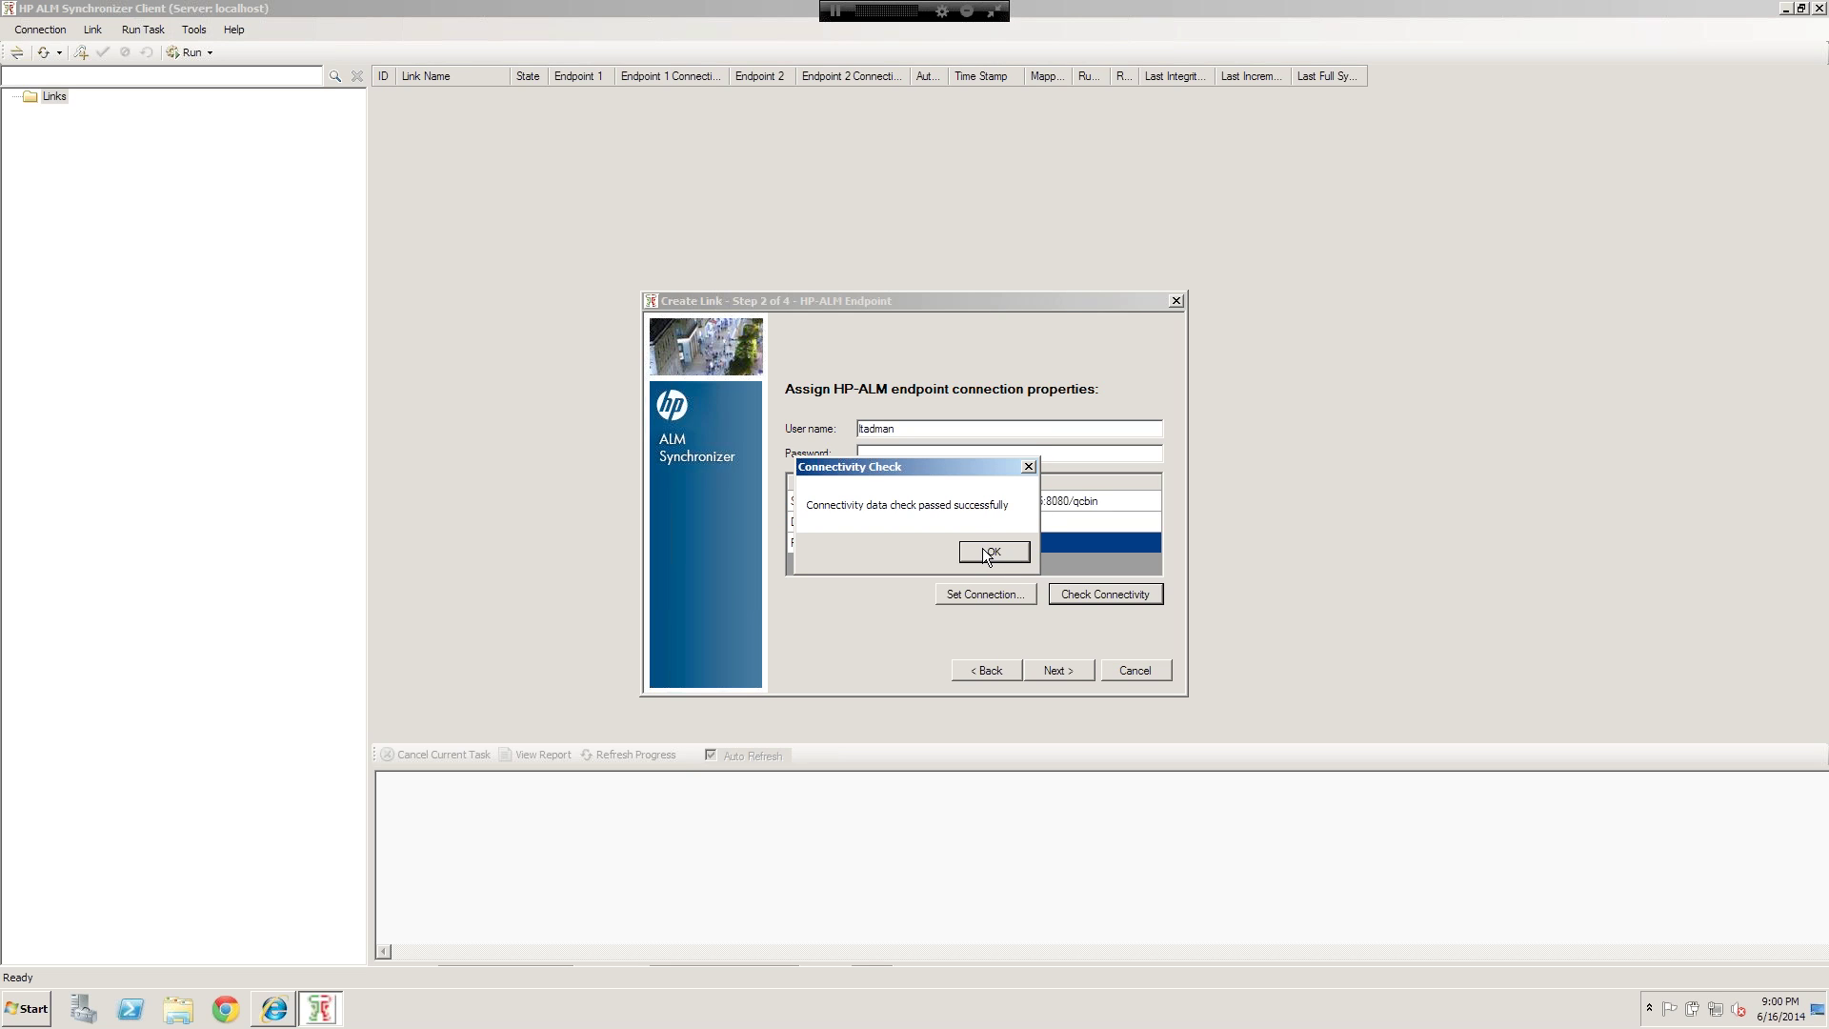
pyautogui.click(985, 555)
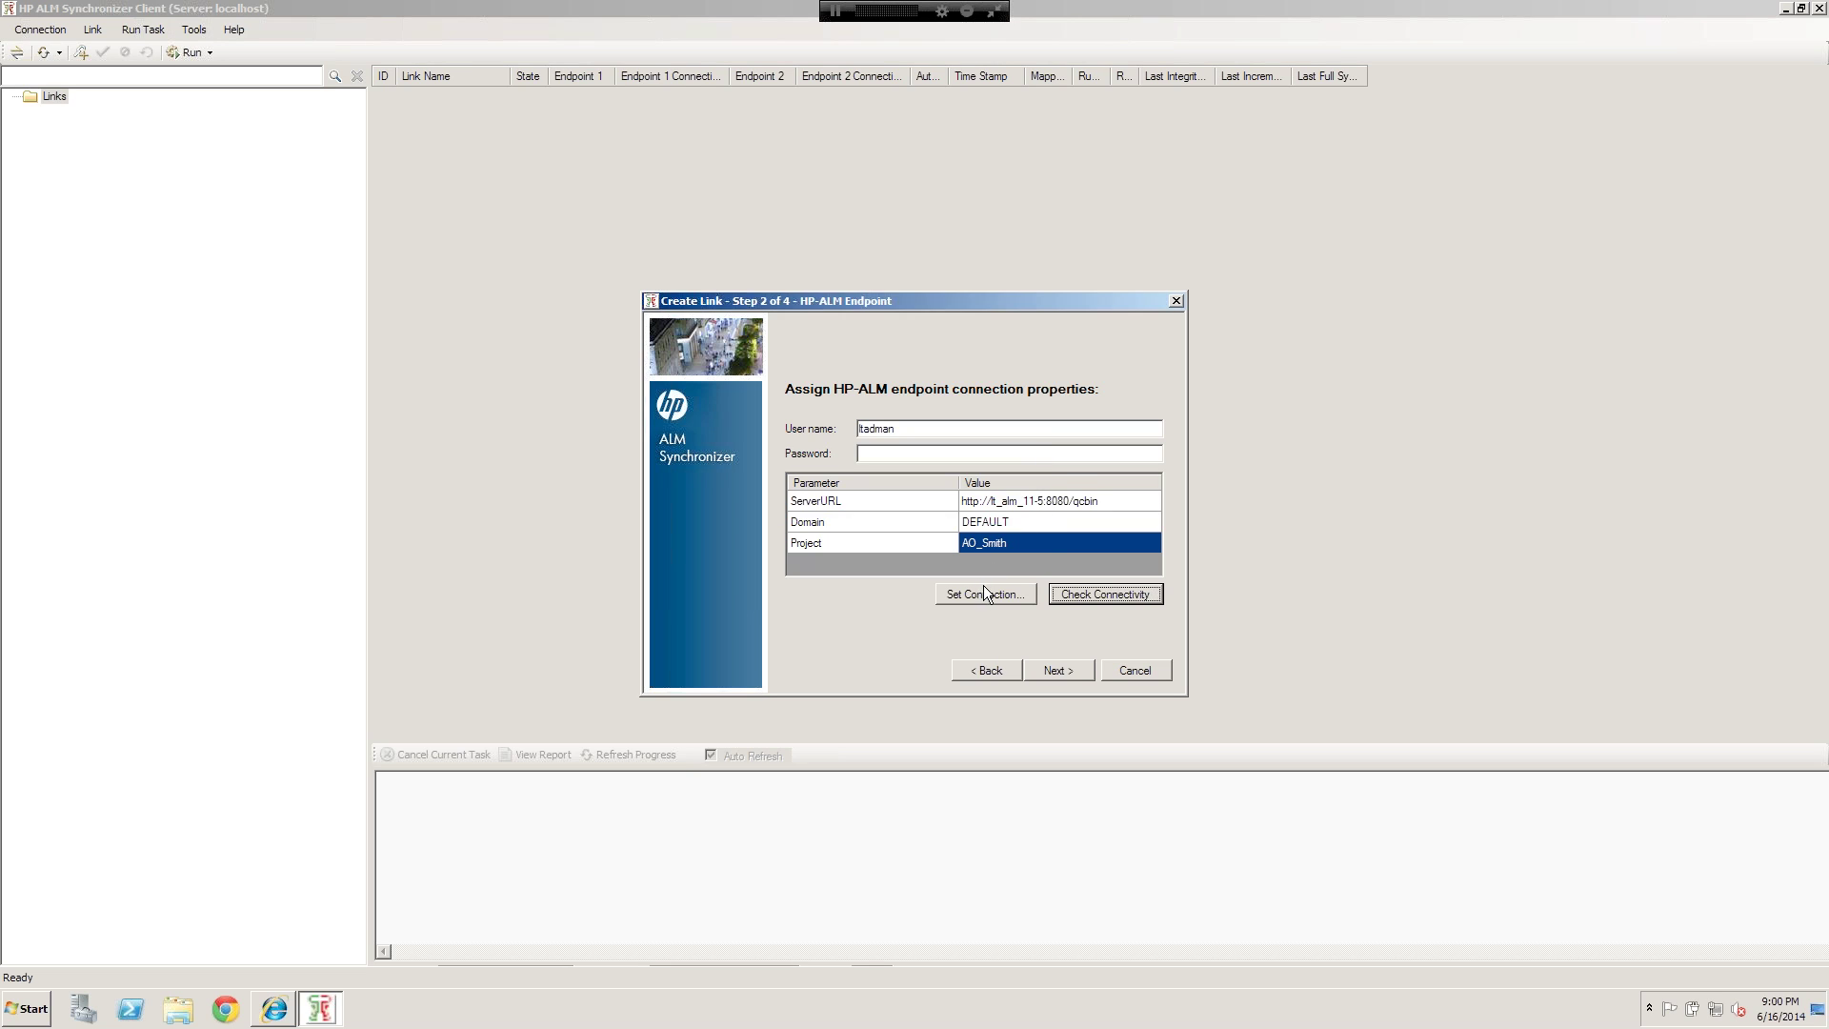
# Step: Connect and authenticate the first endpoint's server, accepting domain DEFAULT and project AO_Smith
pyautogui.click(985, 591)
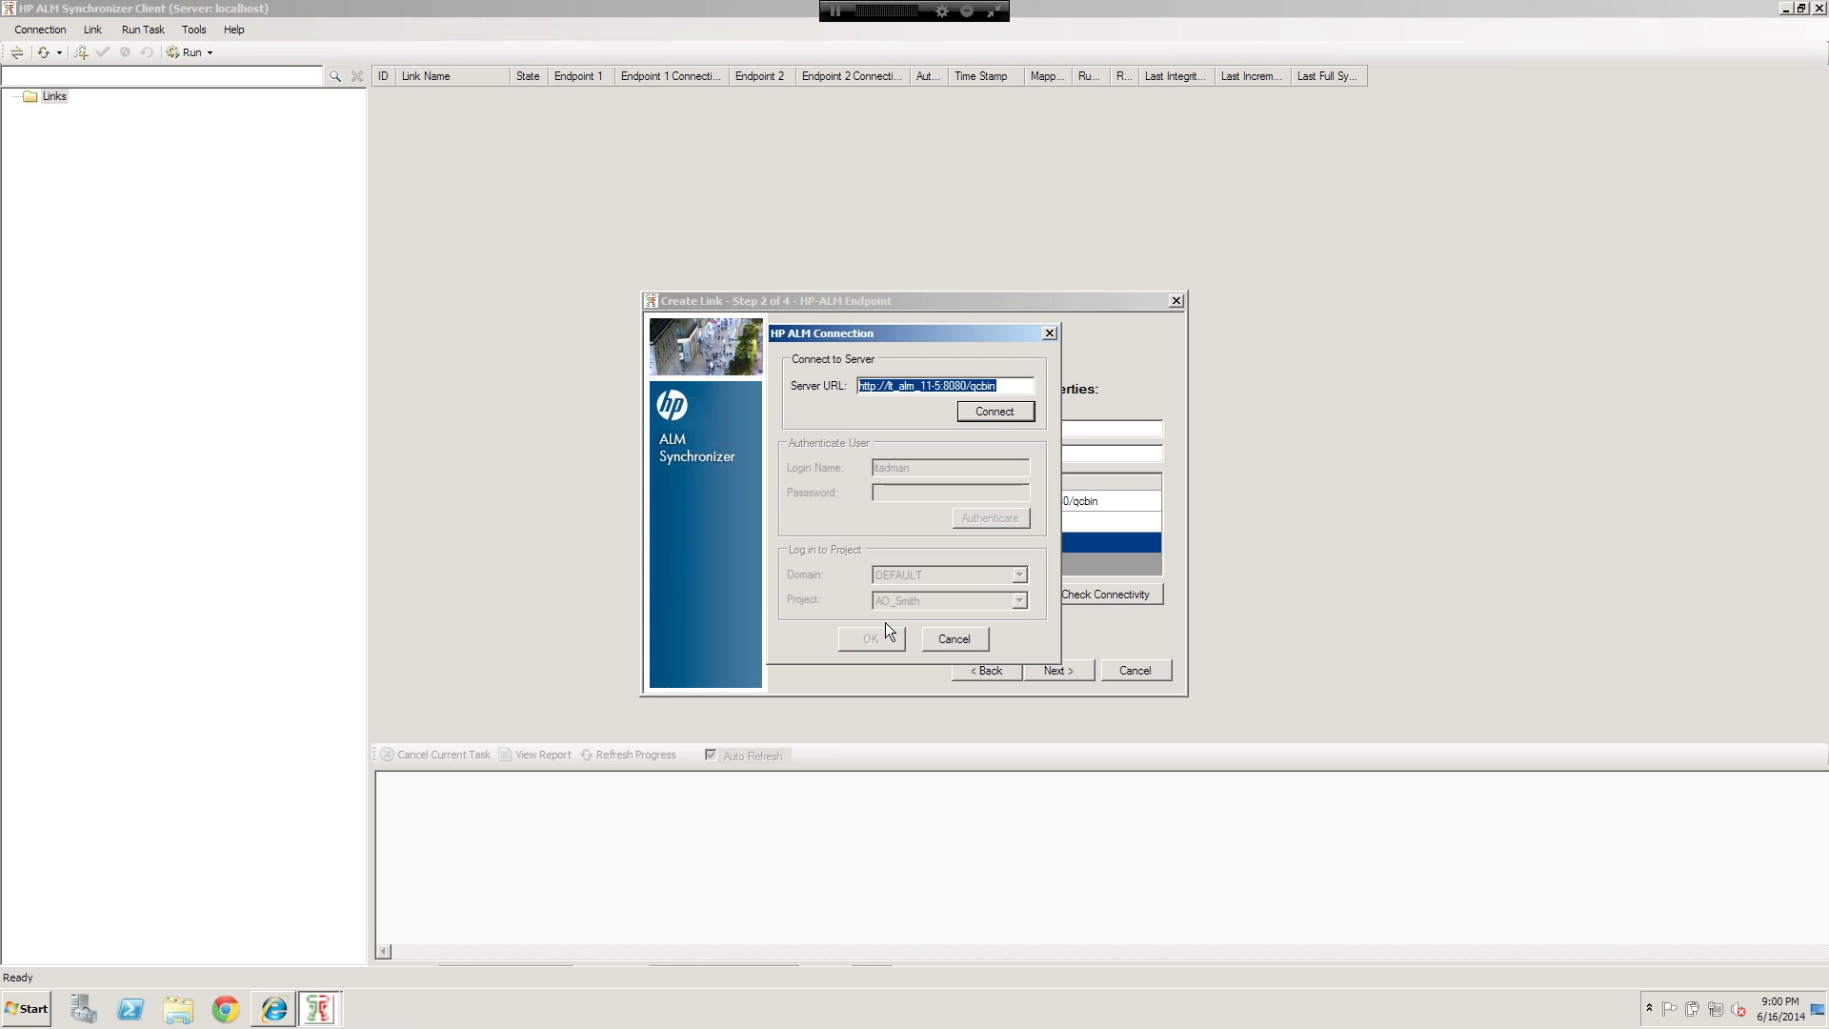
pyautogui.click(987, 414)
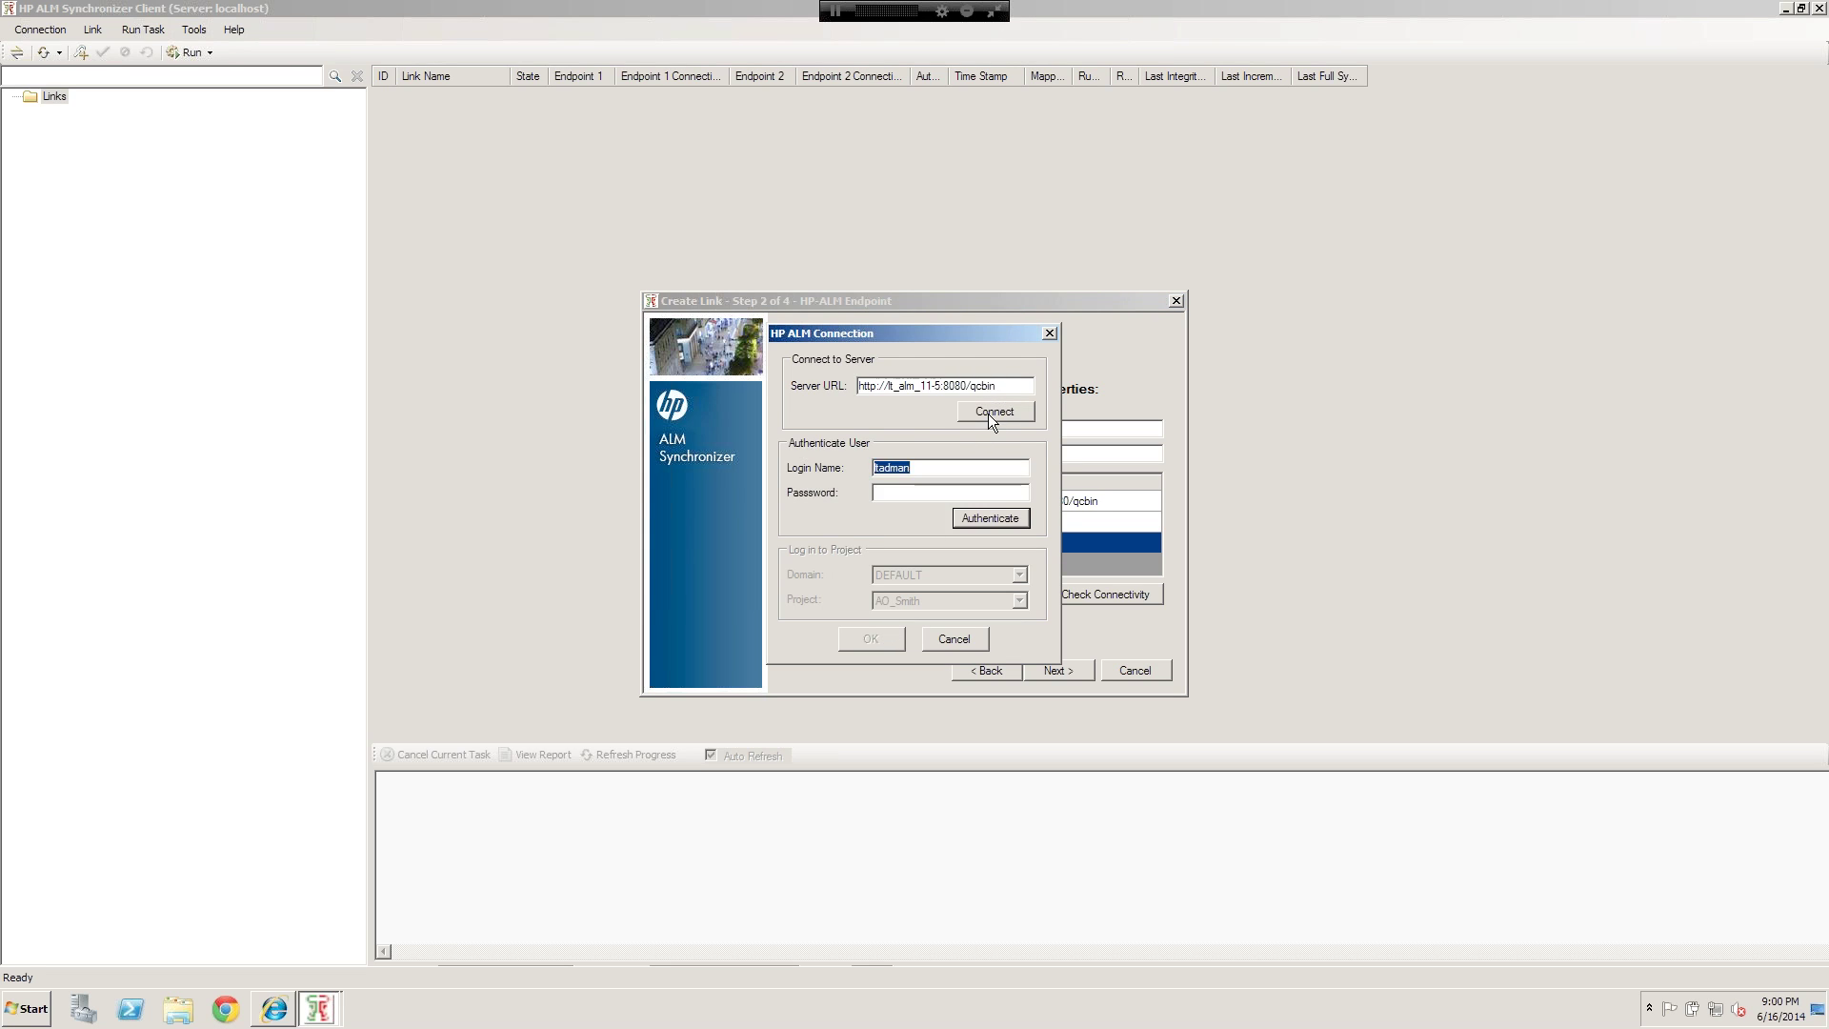
pyautogui.click(990, 523)
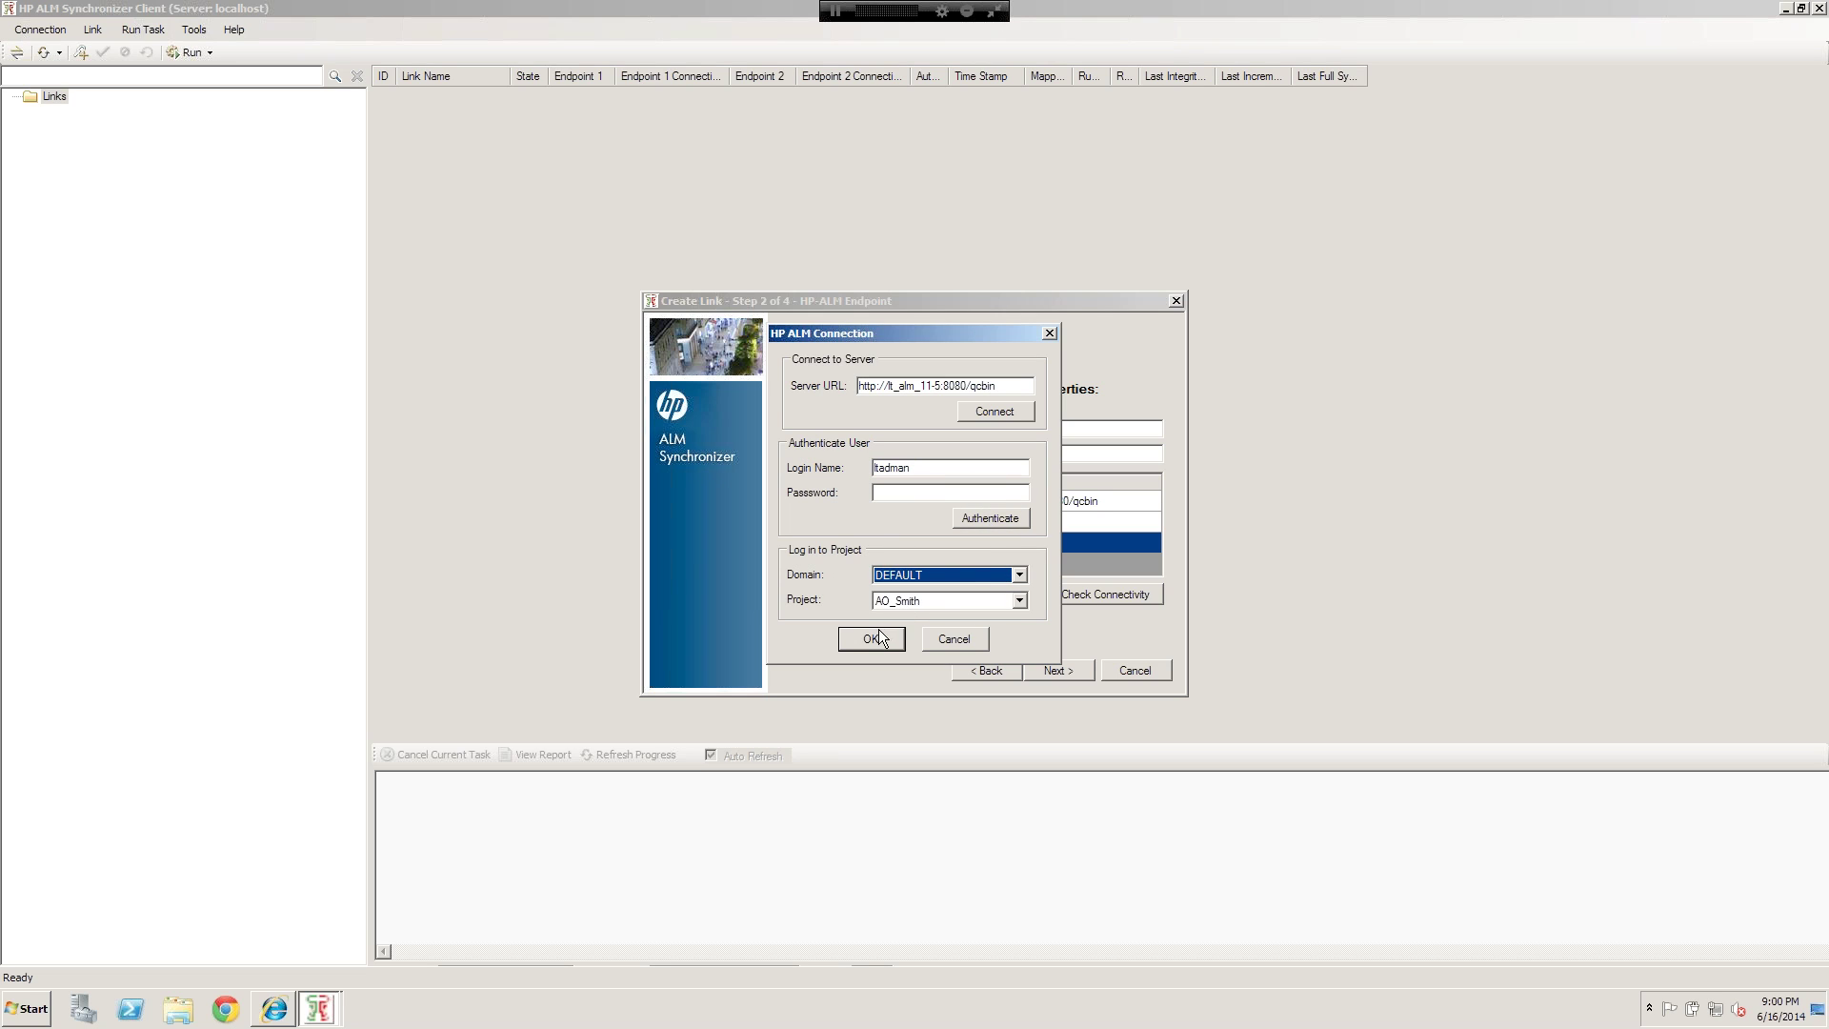
pyautogui.click(875, 637)
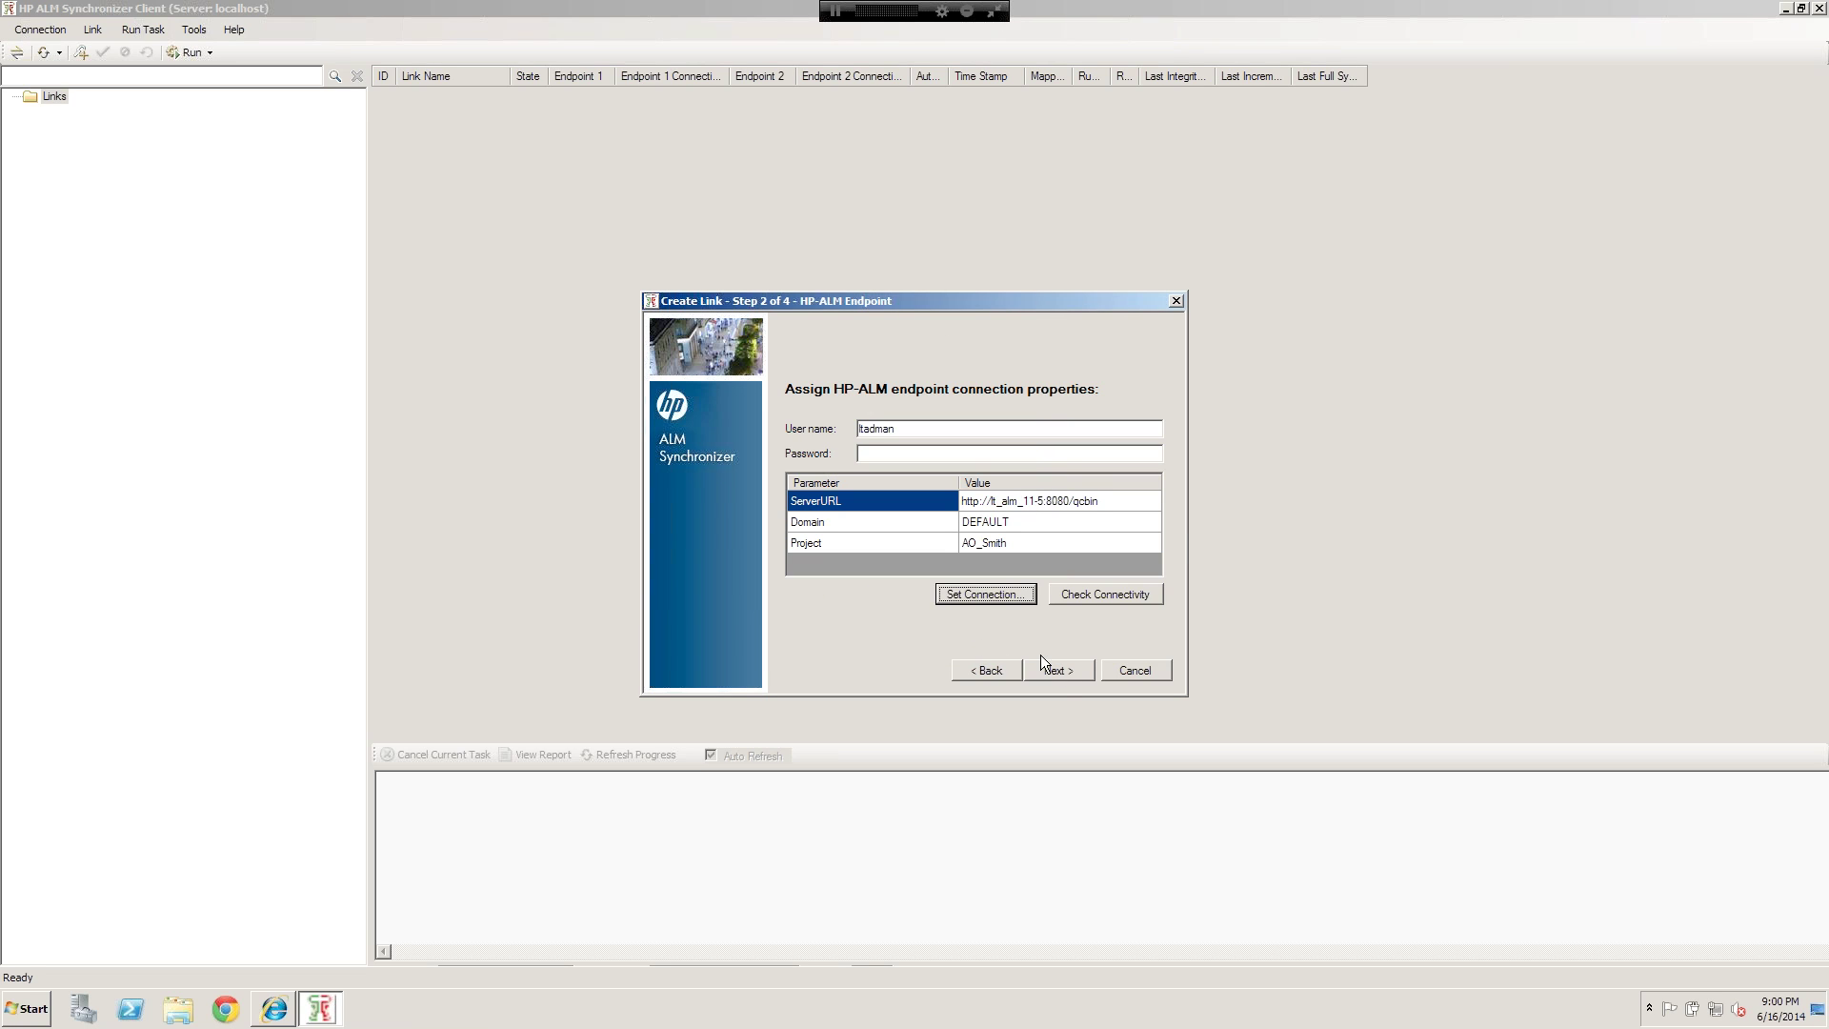
# Step: Move on to the second endpoint and test its connectivity
pyautogui.click(1059, 671)
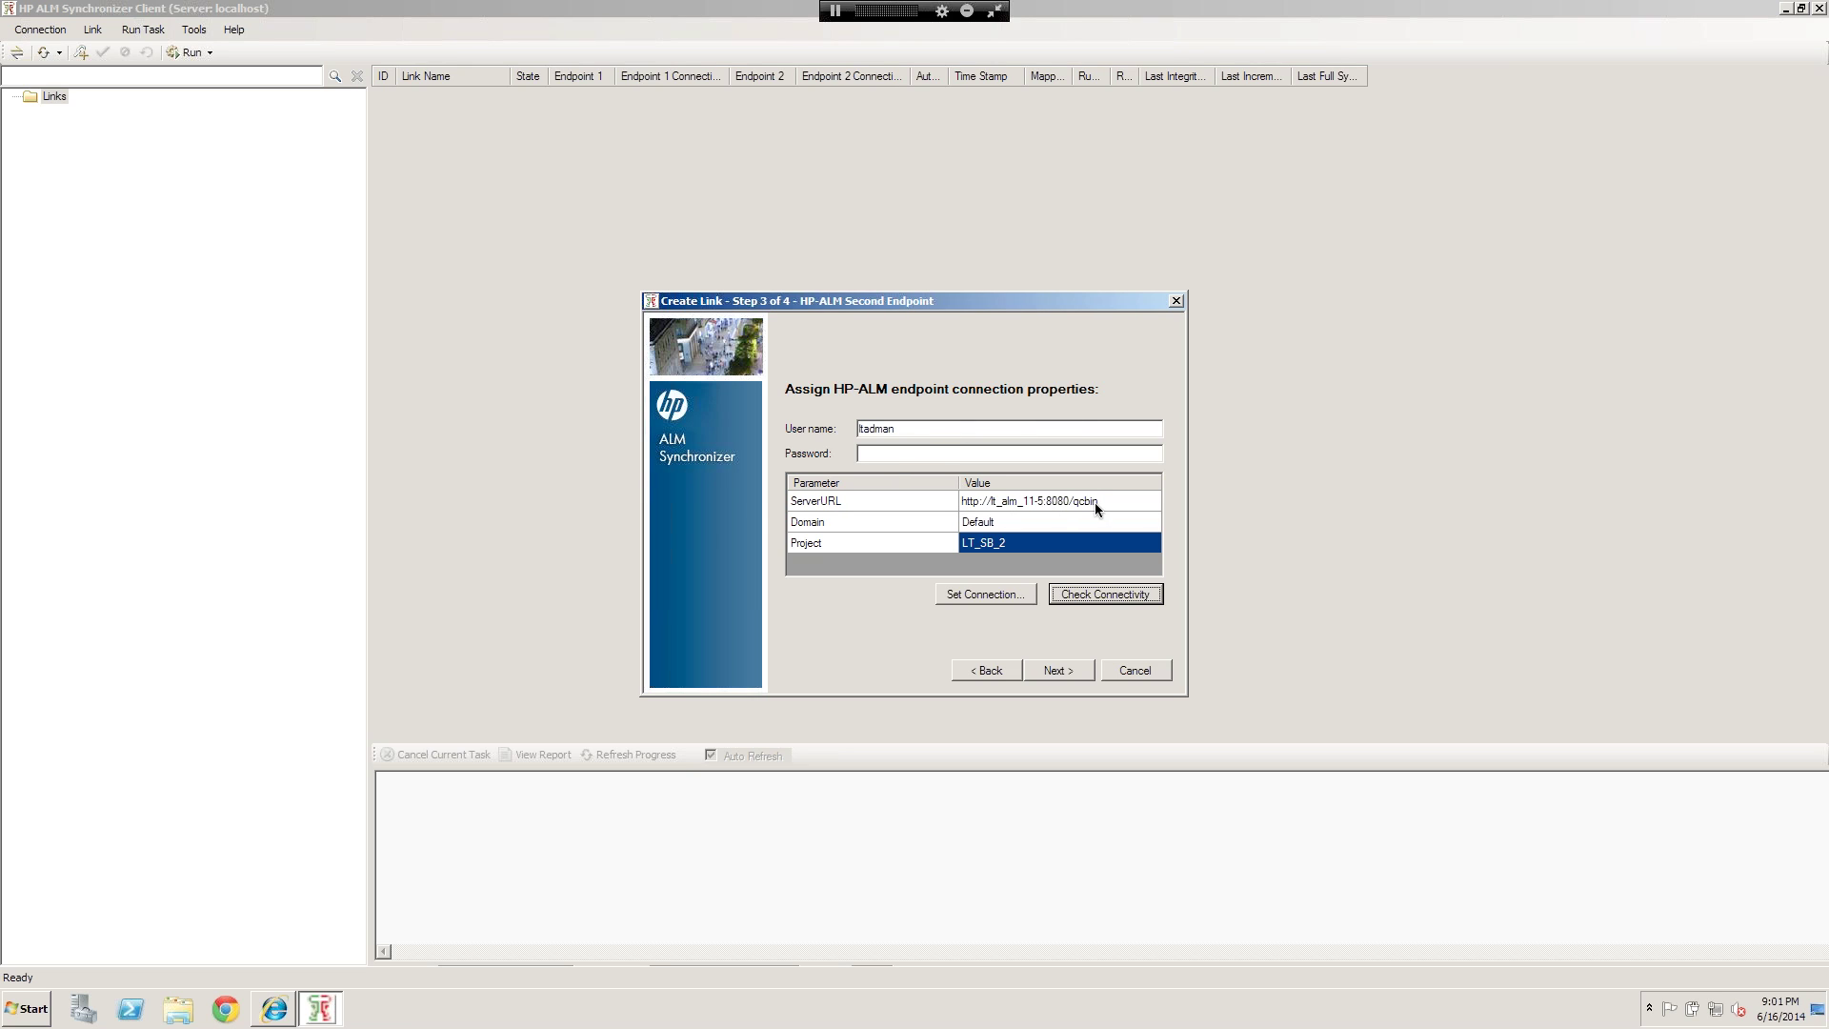
pyautogui.click(1113, 594)
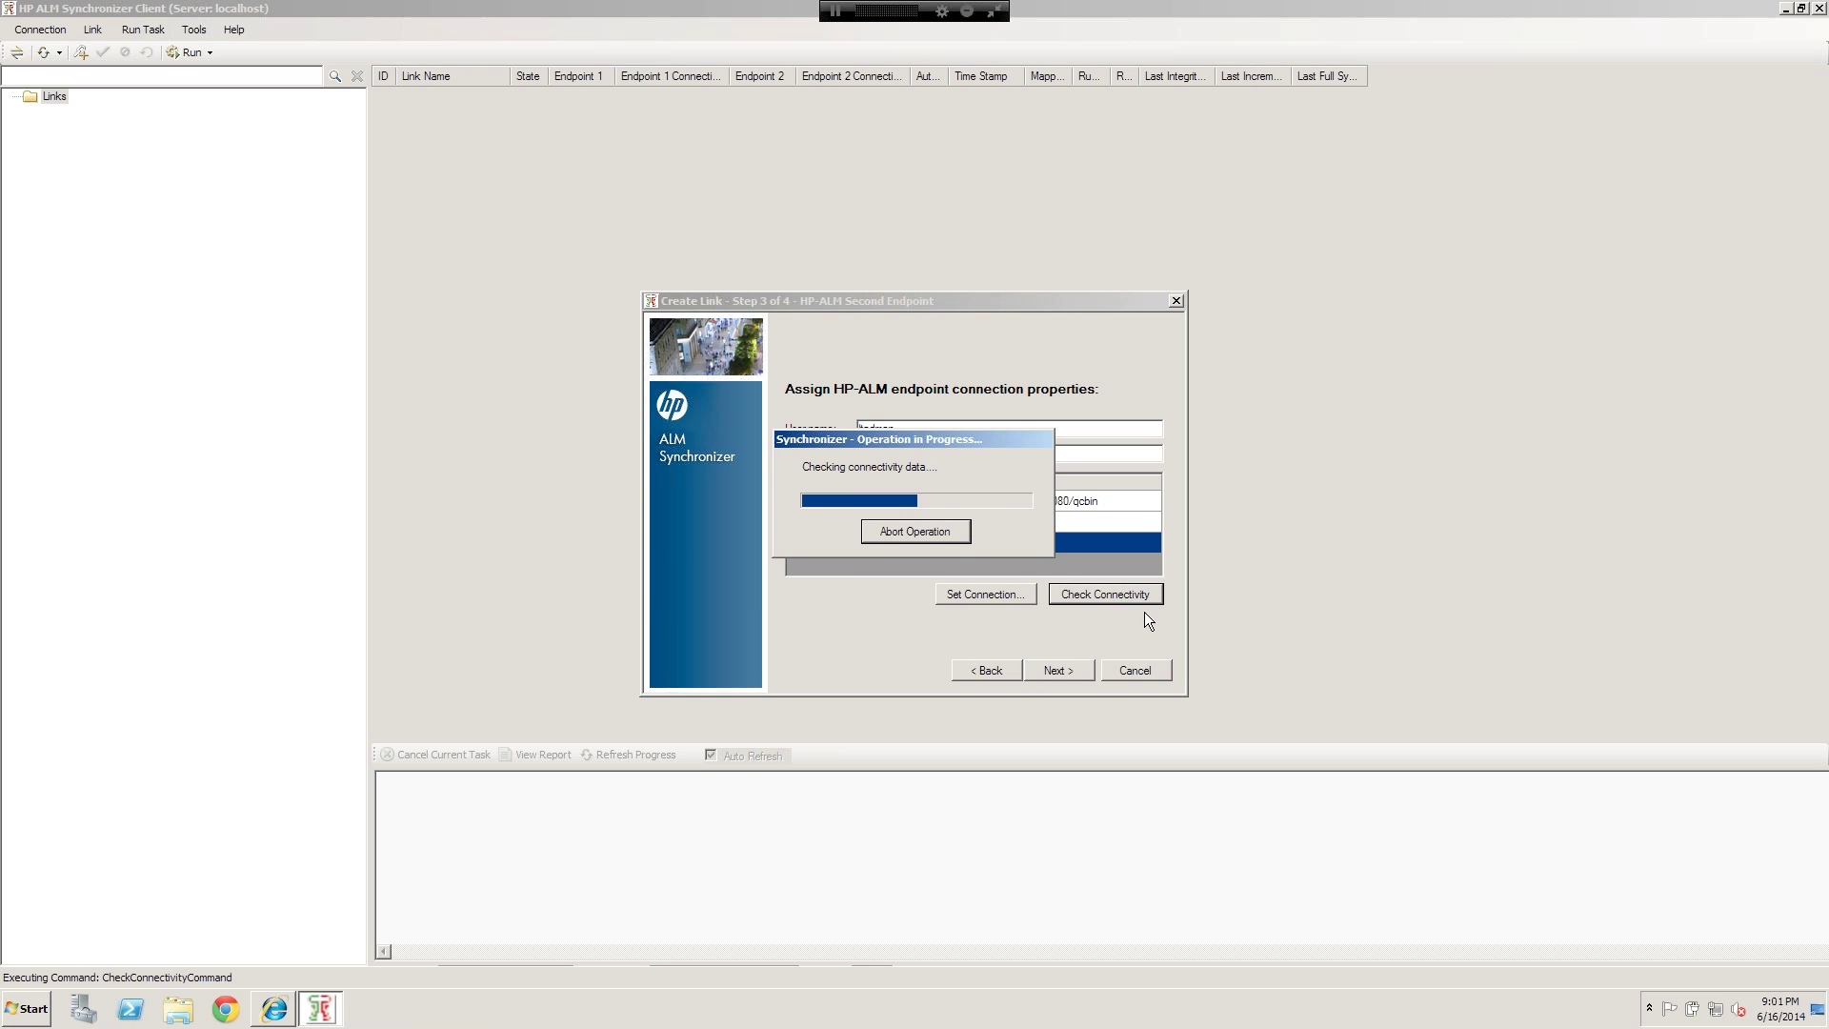
pyautogui.click(1027, 557)
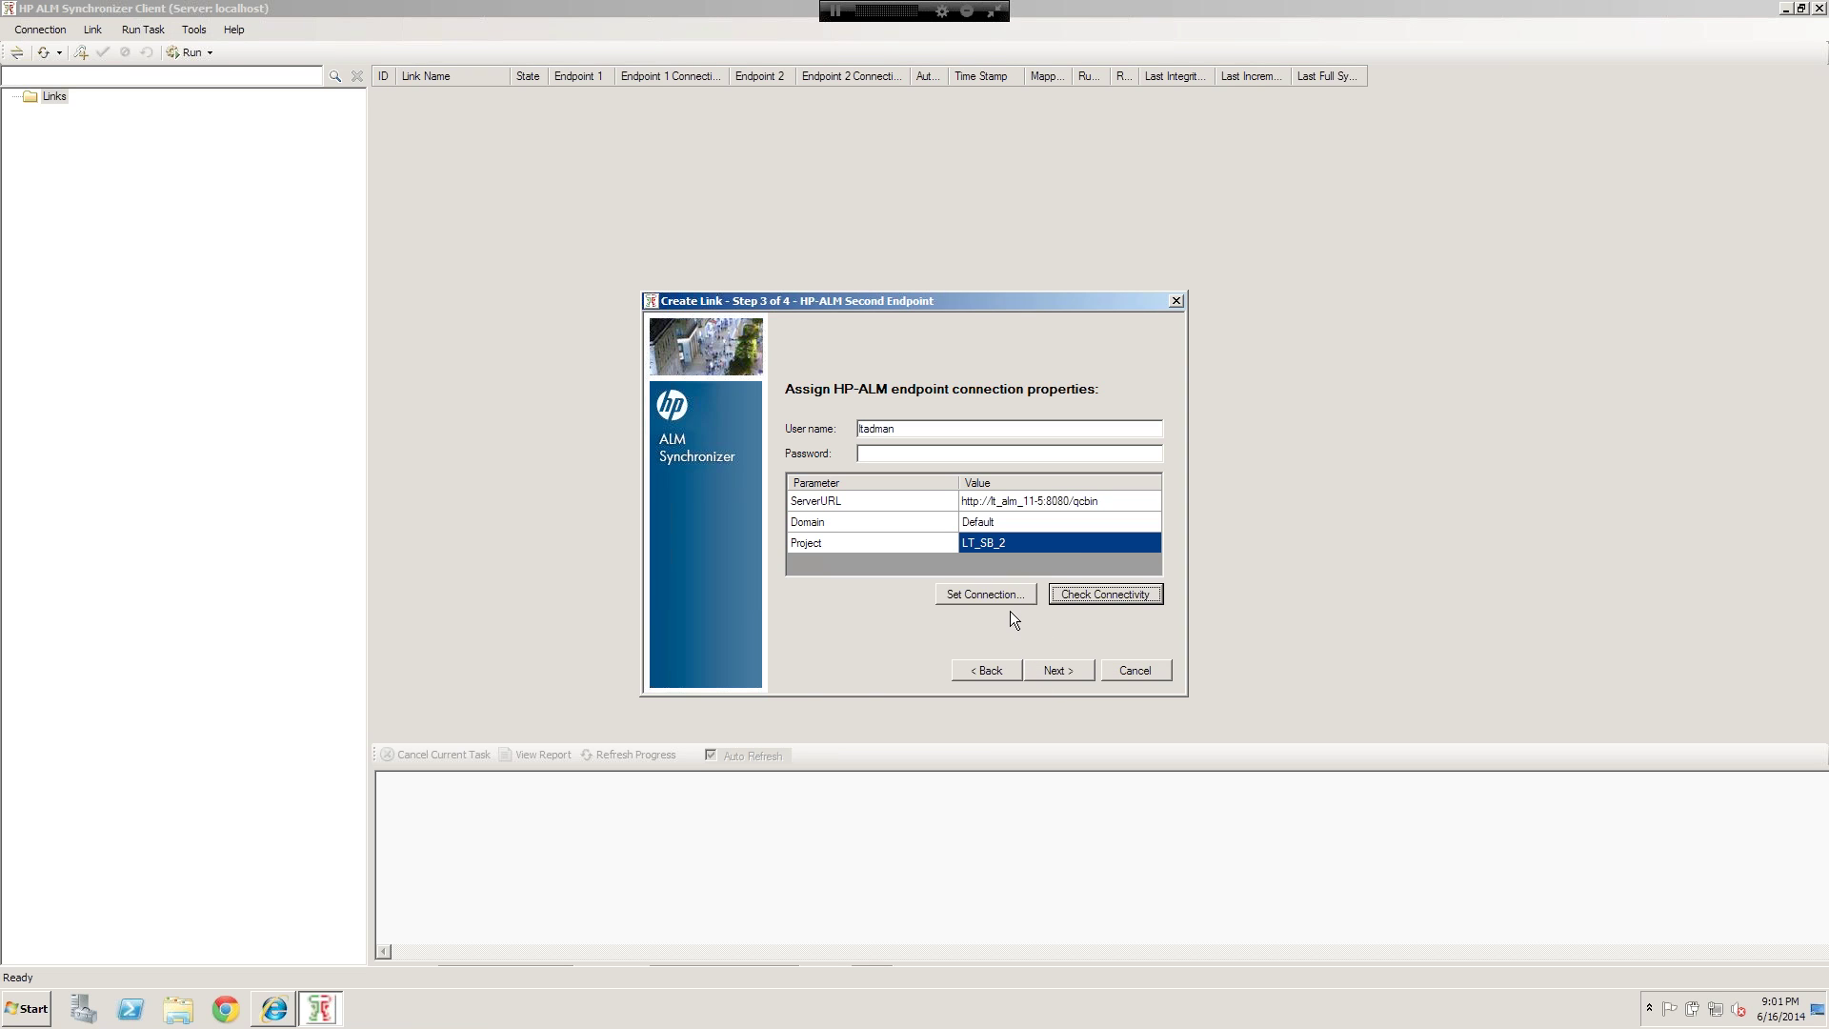
# Step: Reconnect and authenticate the second endpoint with domain DEFAULT and project LT_SB_2
pyautogui.click(1004, 596)
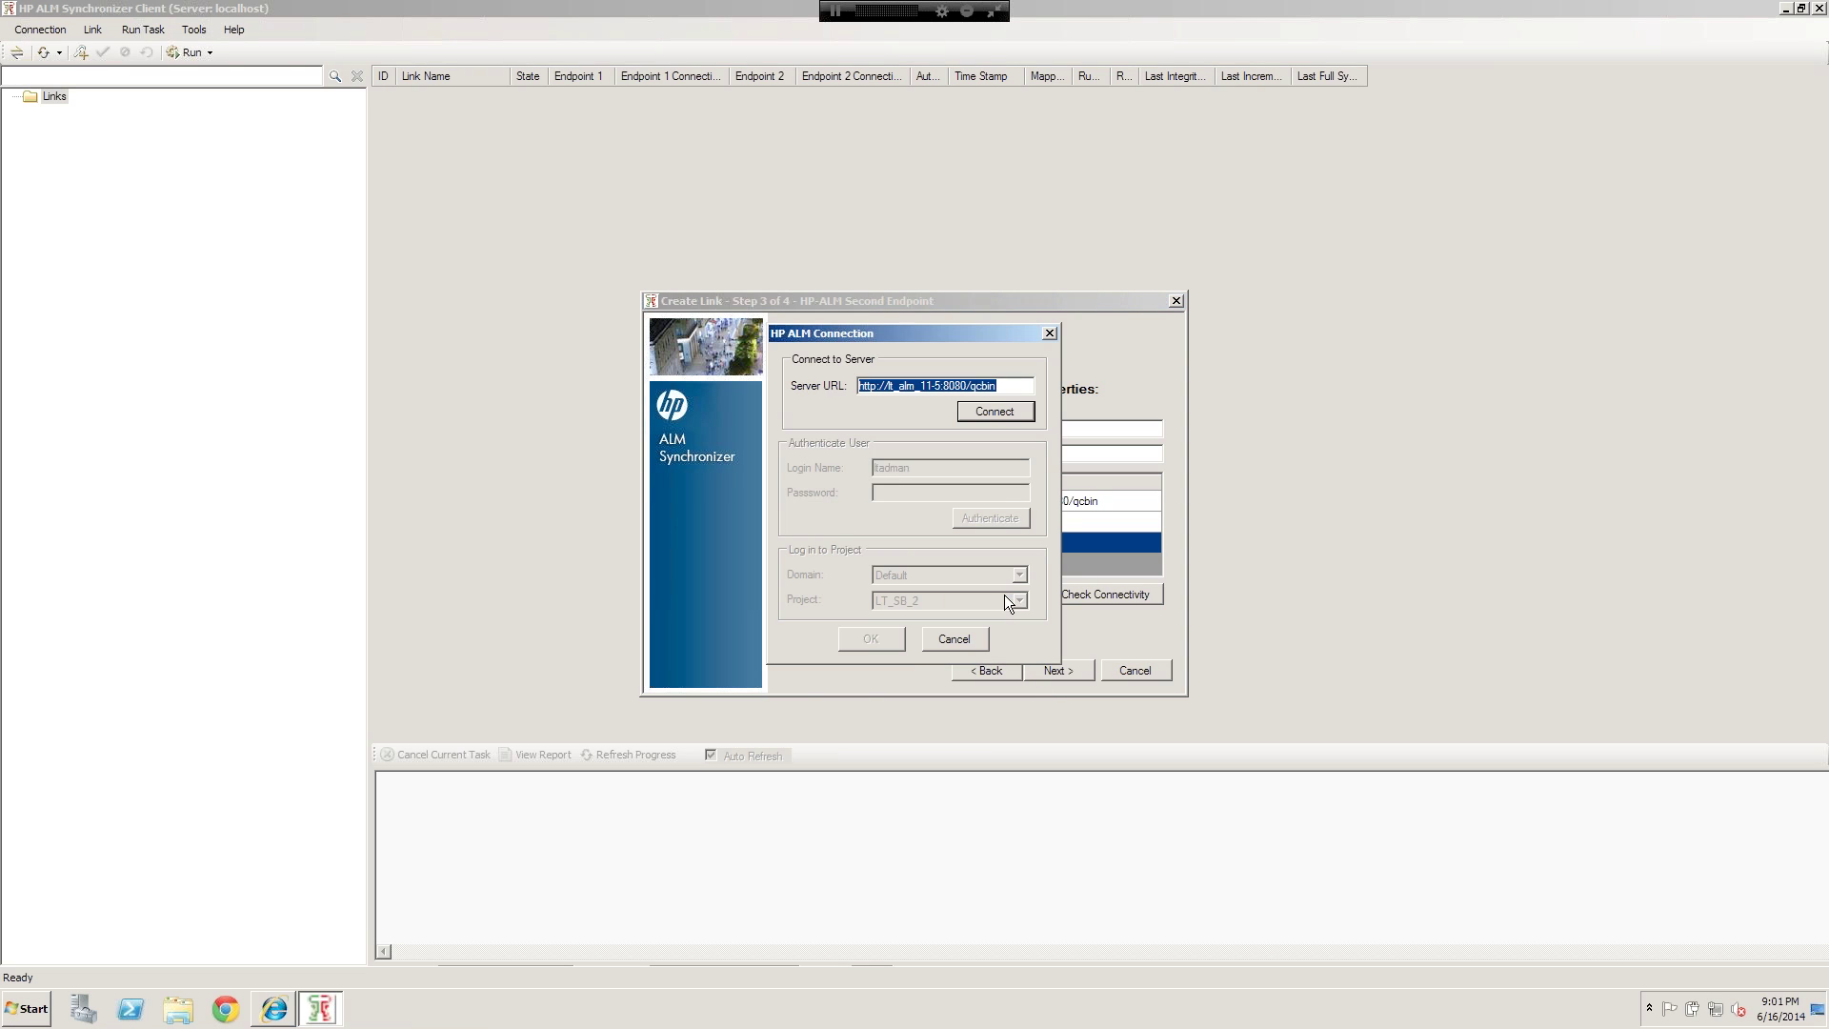
pyautogui.click(999, 409)
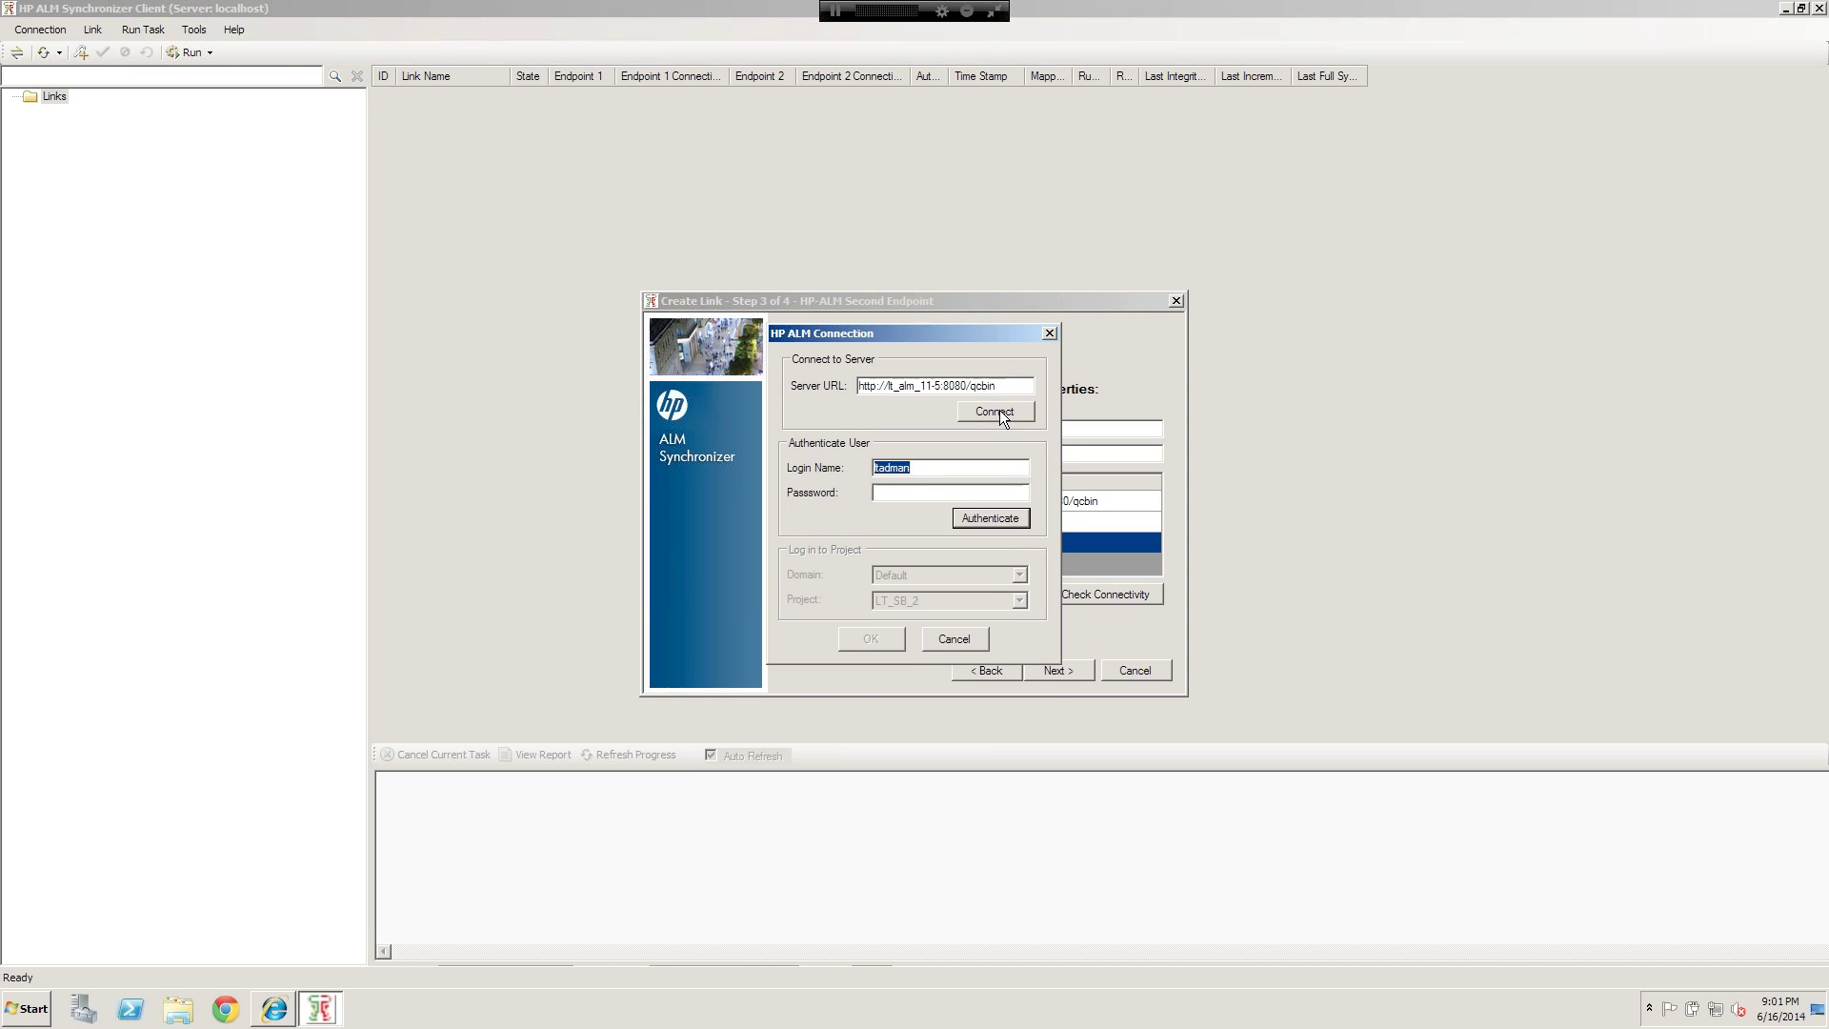
pyautogui.click(1000, 520)
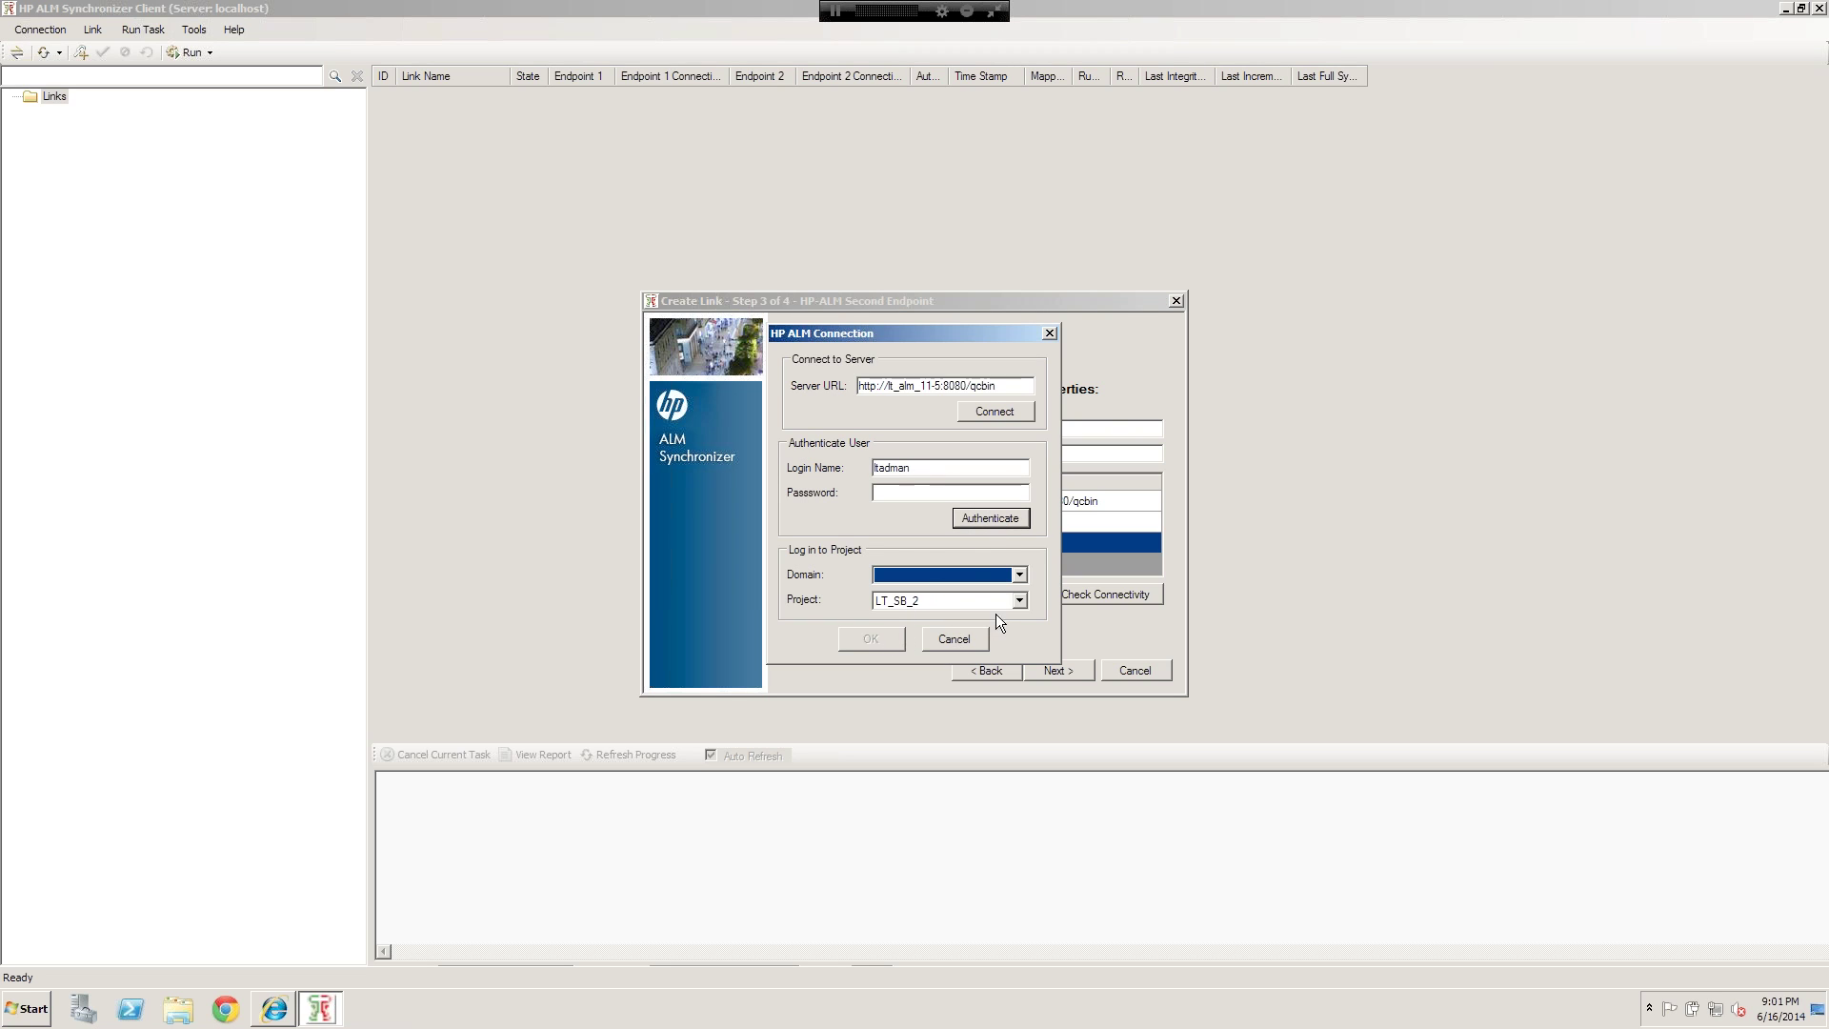
pyautogui.click(1018, 575)
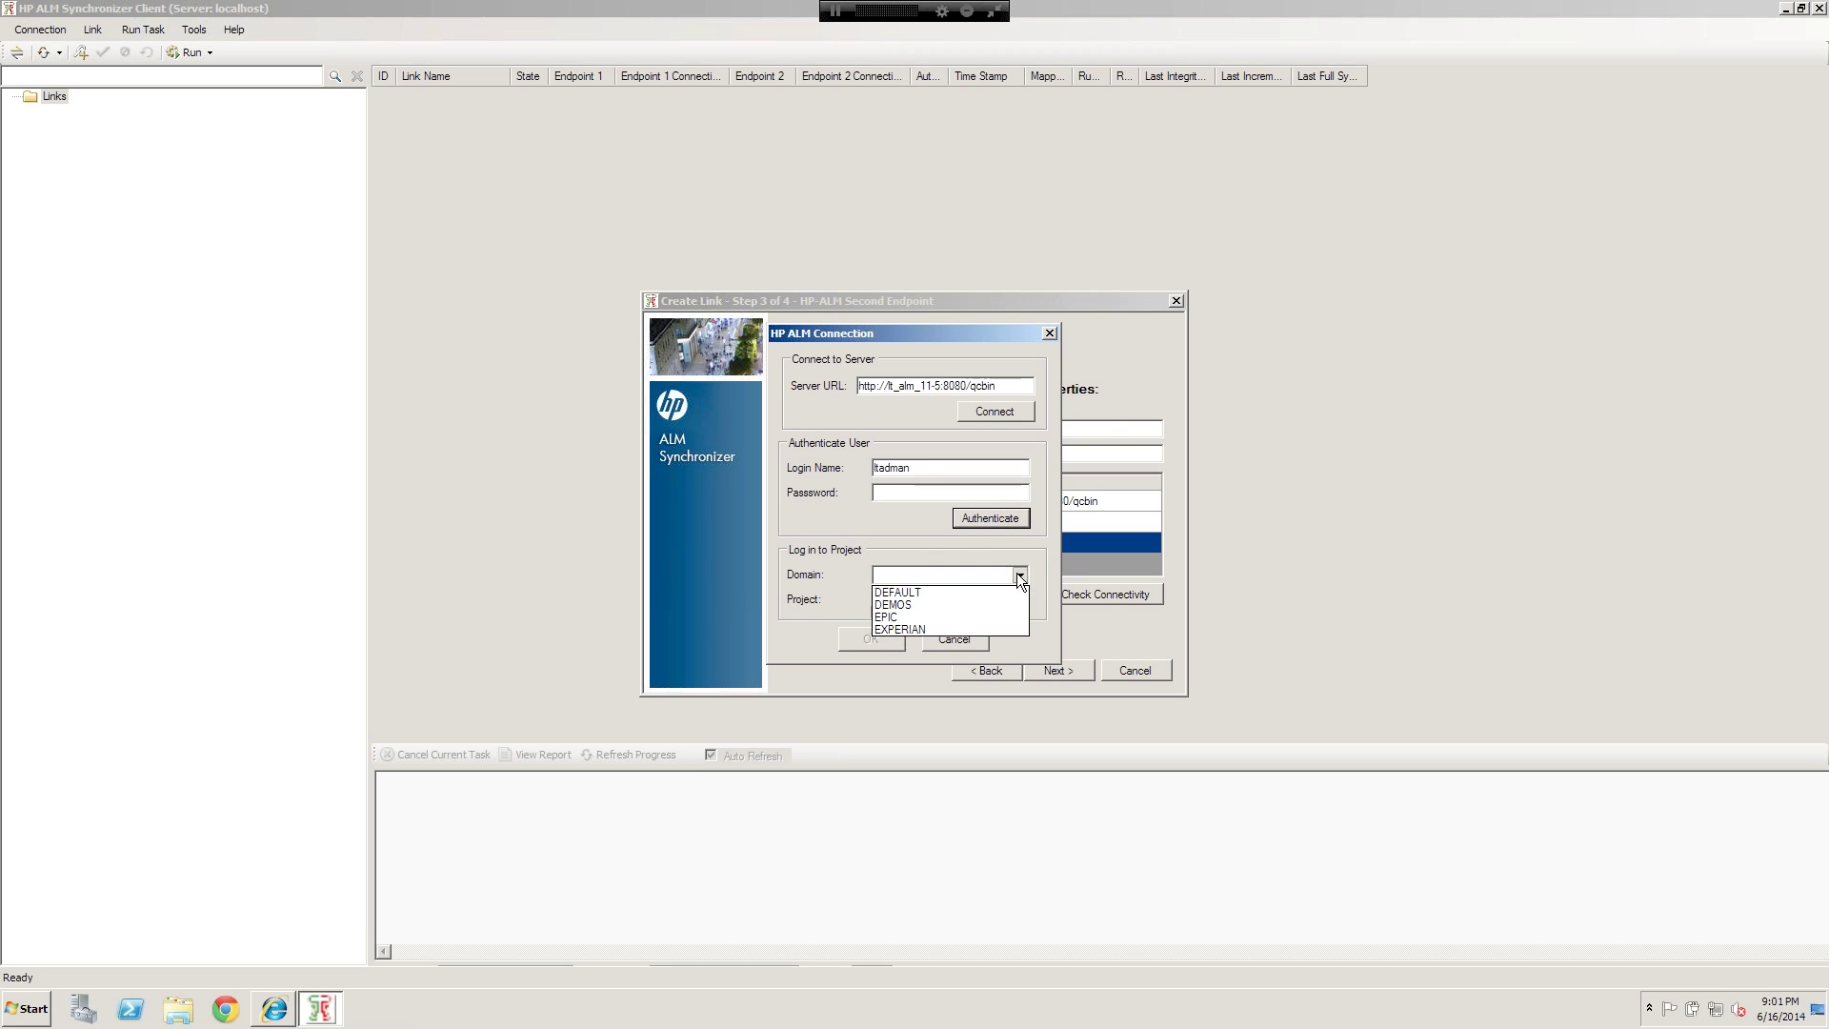
pyautogui.click(947, 593)
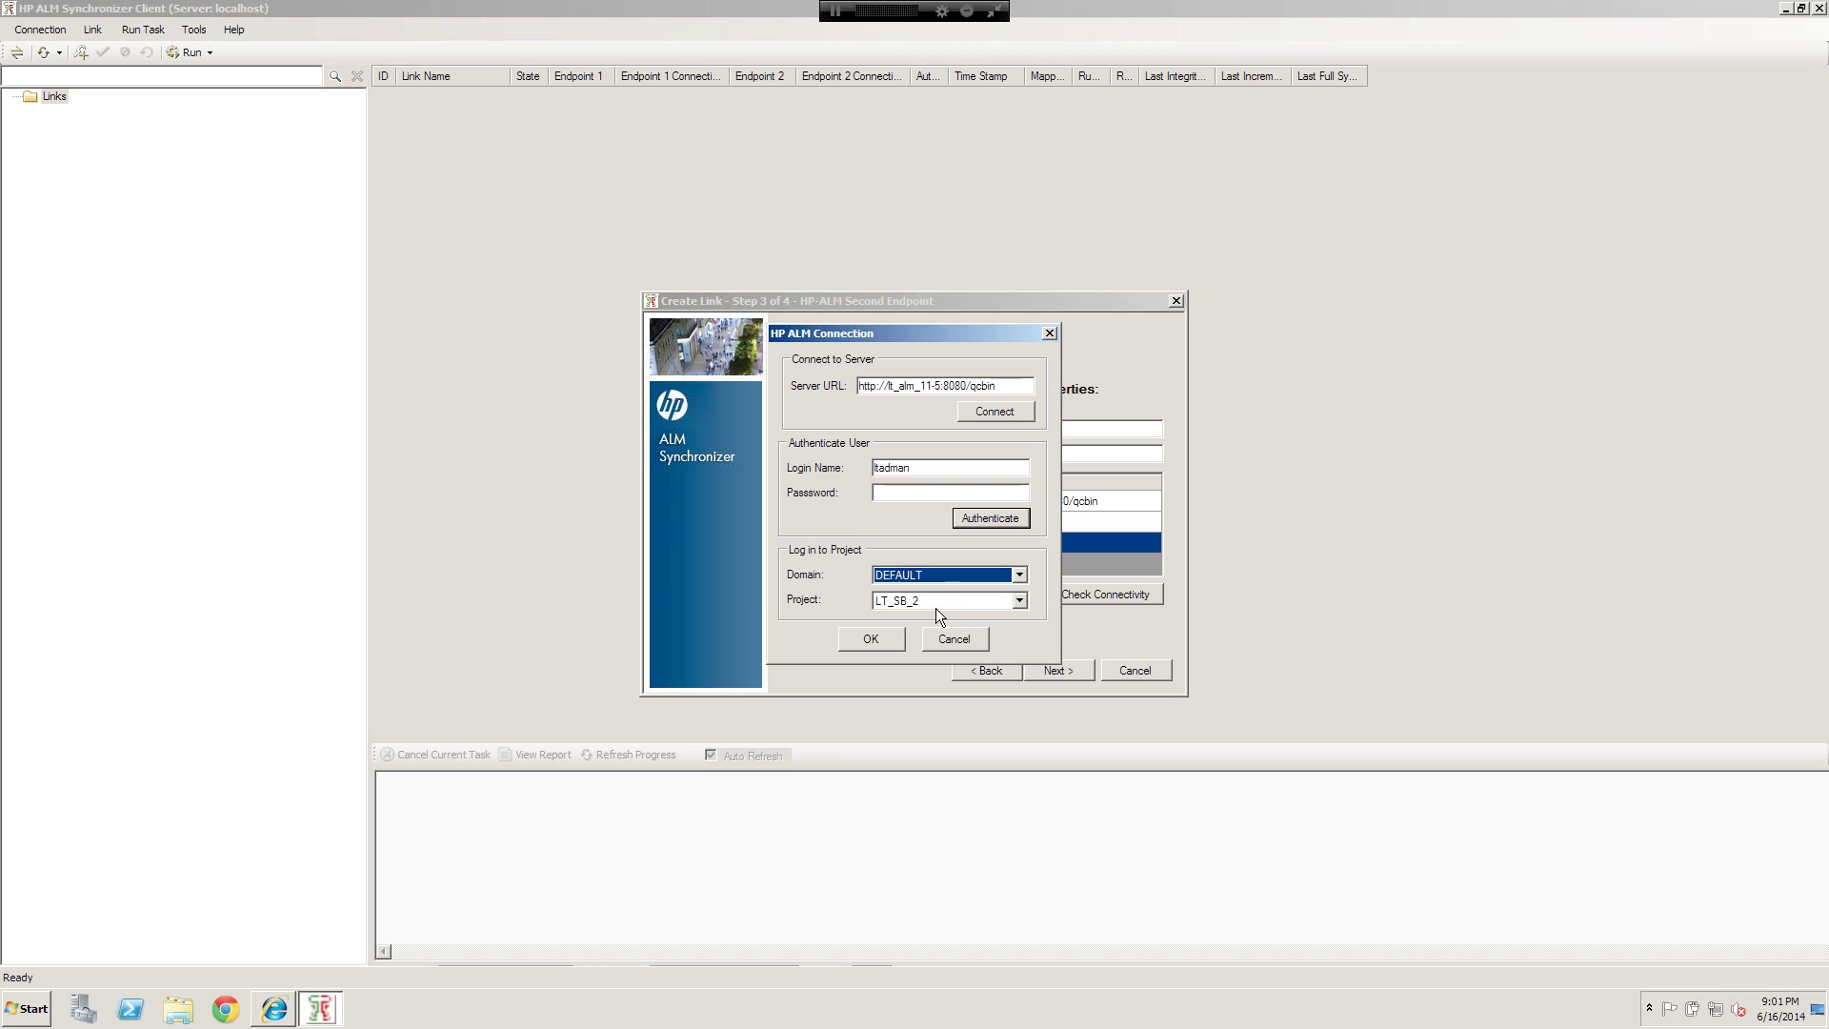
pyautogui.click(877, 640)
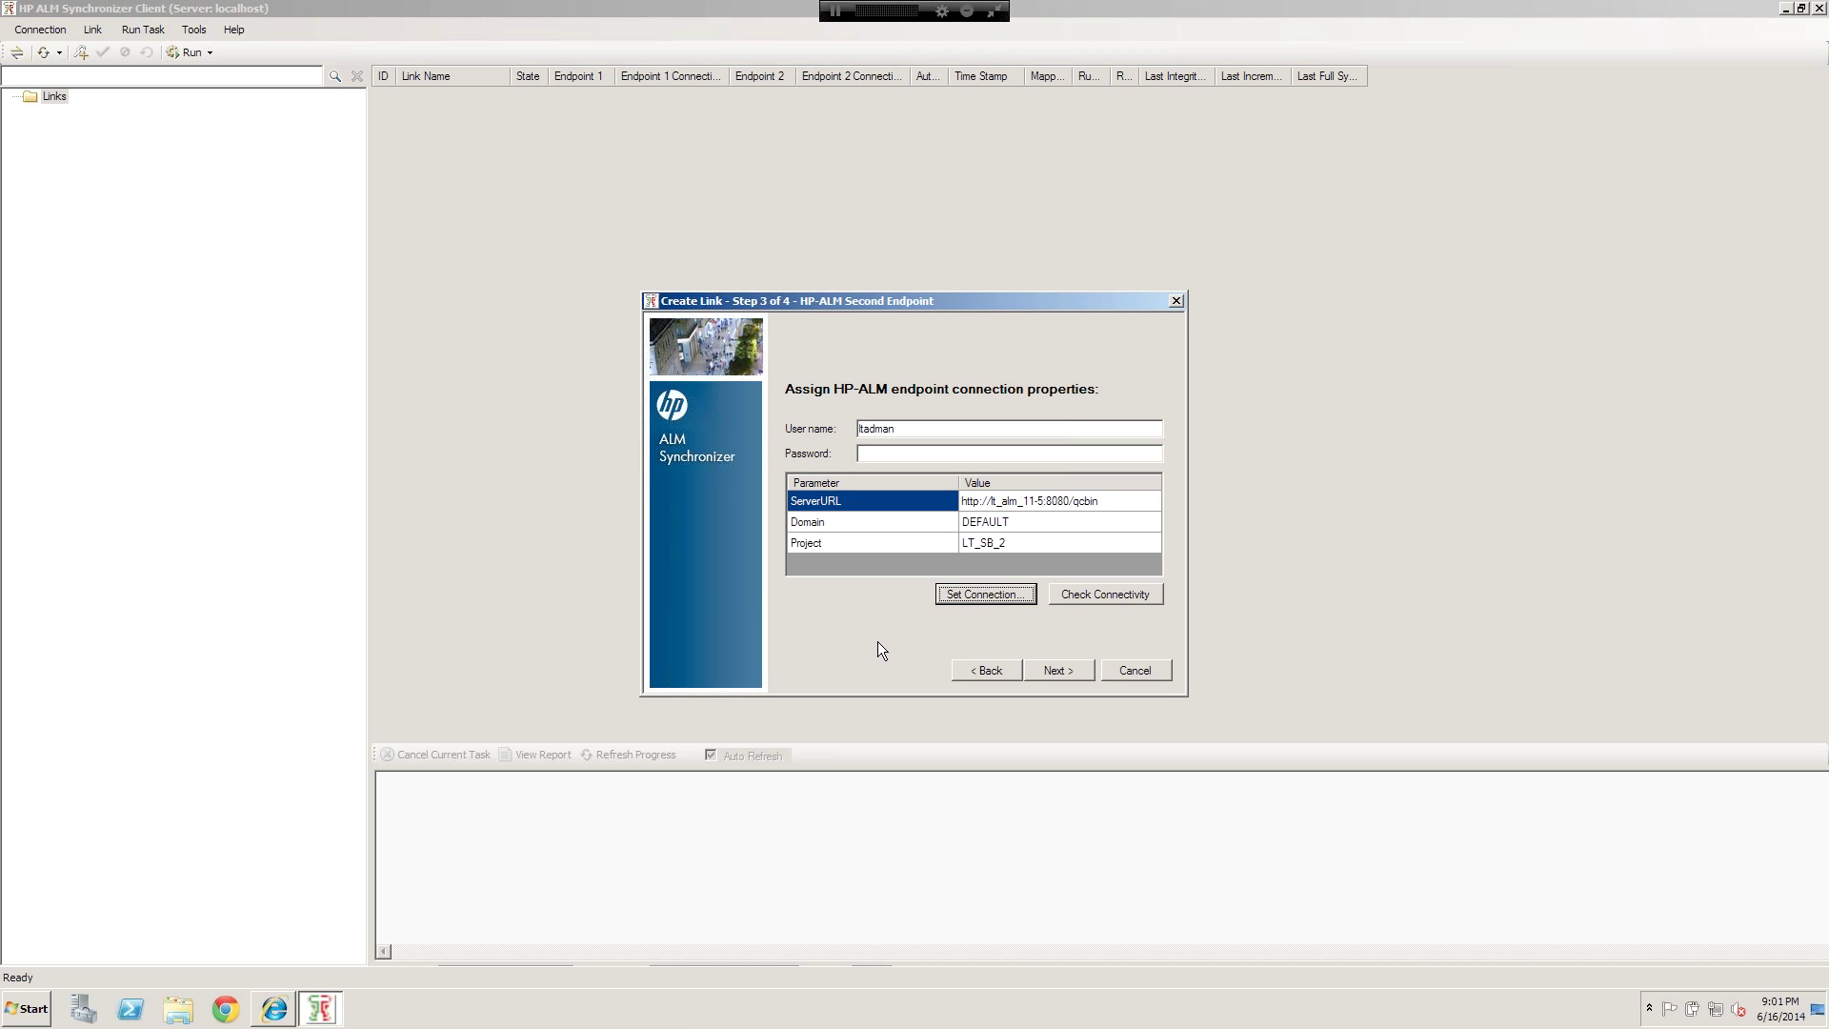
# Step: Keep Defect as the entity type for both endpoints and finish creating the p2p link
pyautogui.click(1041, 665)
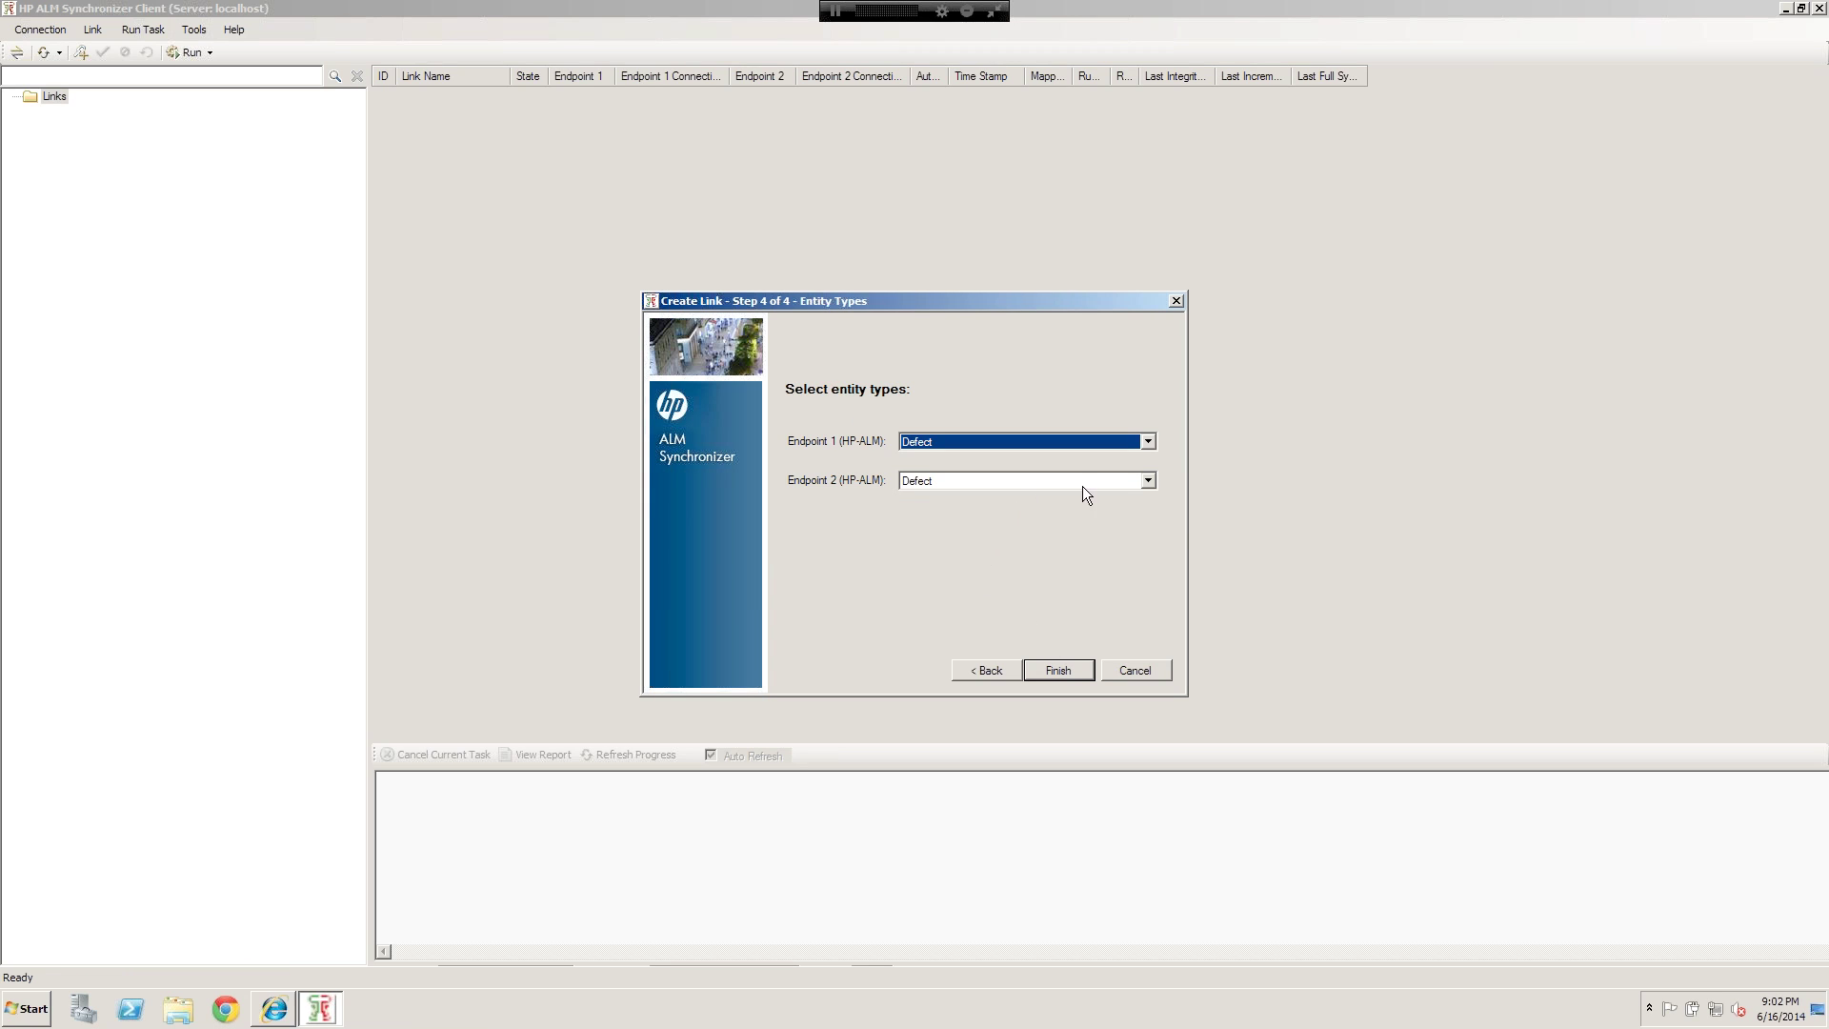
pyautogui.click(1148, 442)
pyautogui.click(1149, 442)
pyautogui.click(1055, 669)
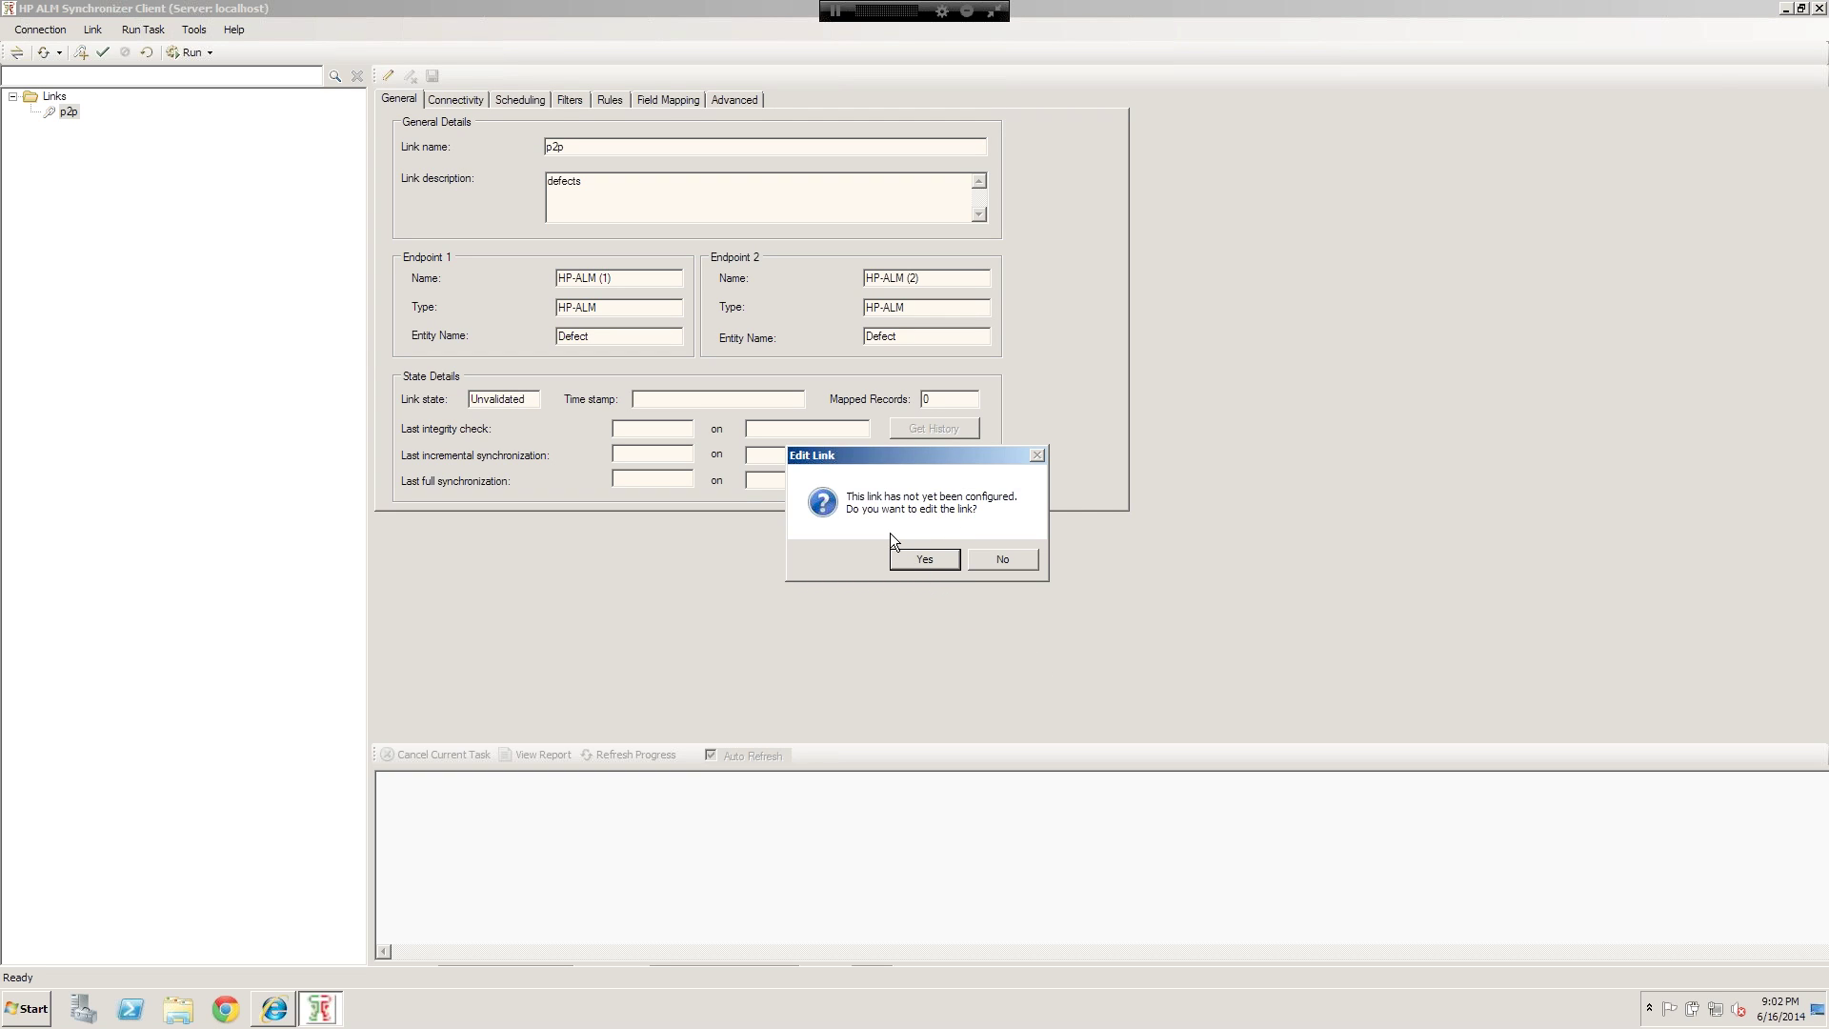
# Step: Edit the new link now and show its AO_Smith and LT_SB_2 connectivity in DEFAULT domain
pyautogui.click(913, 558)
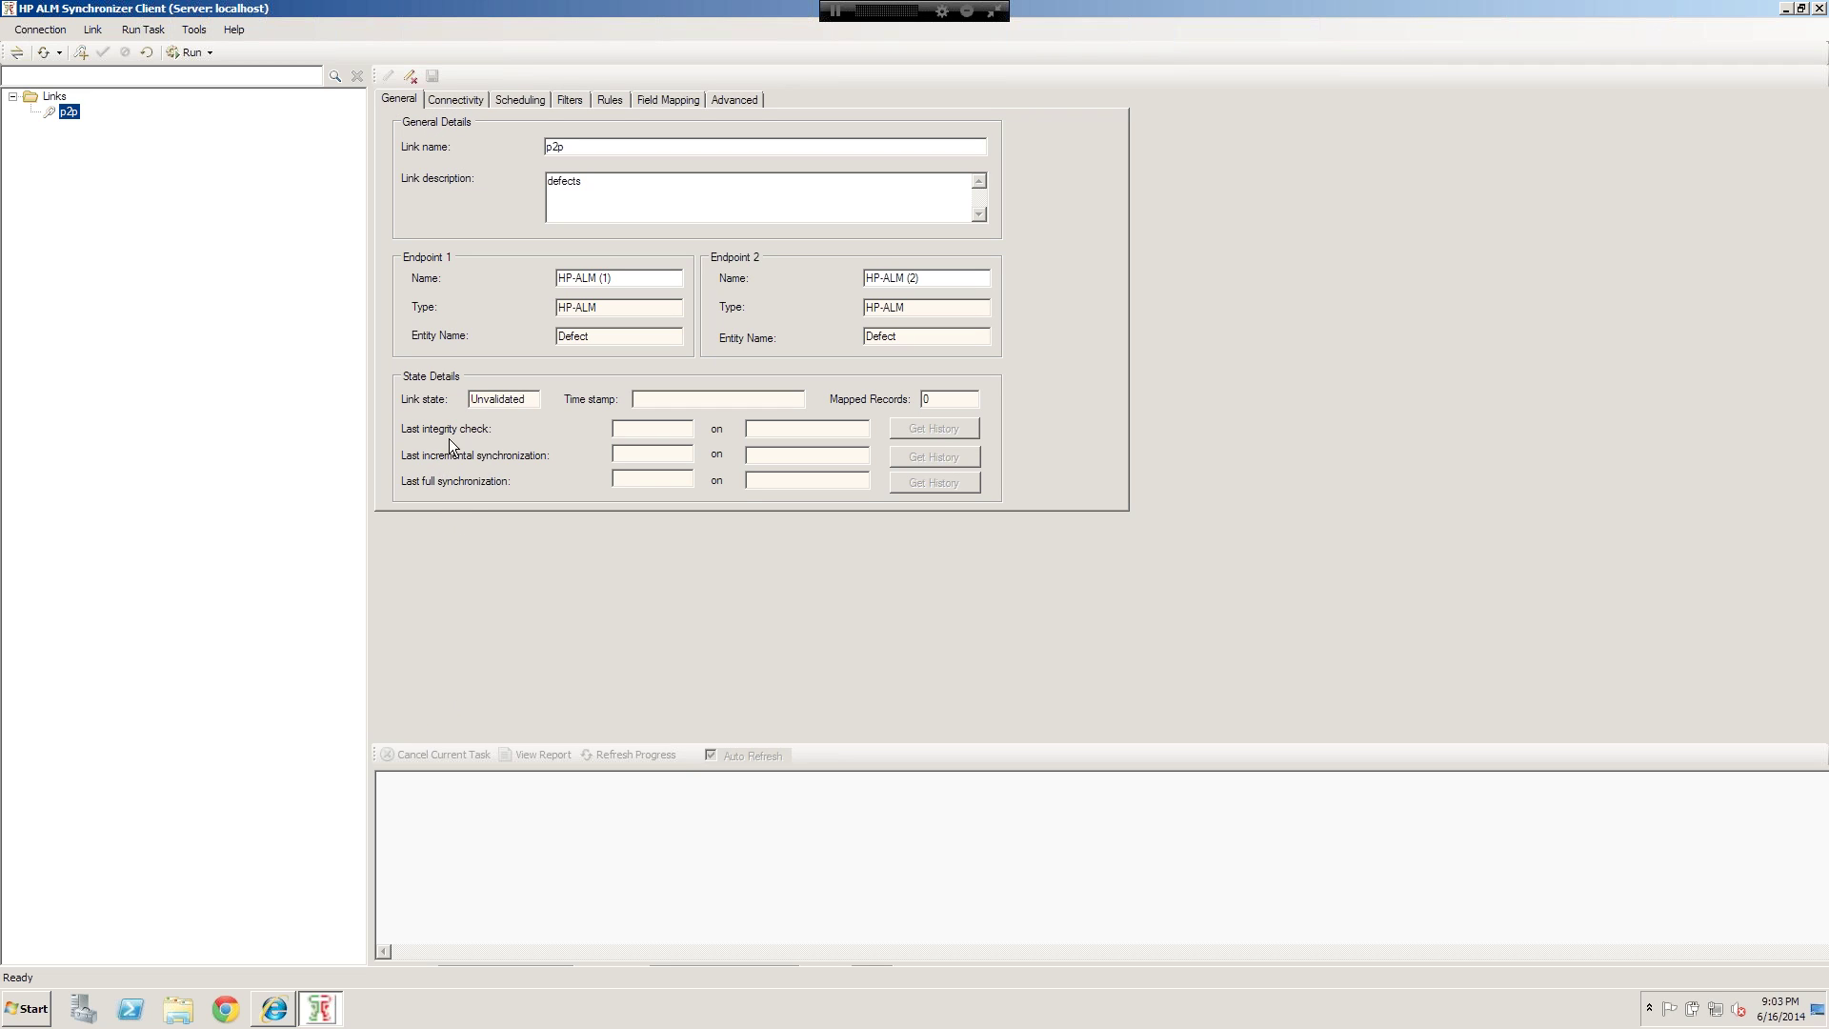
pyautogui.click(453, 100)
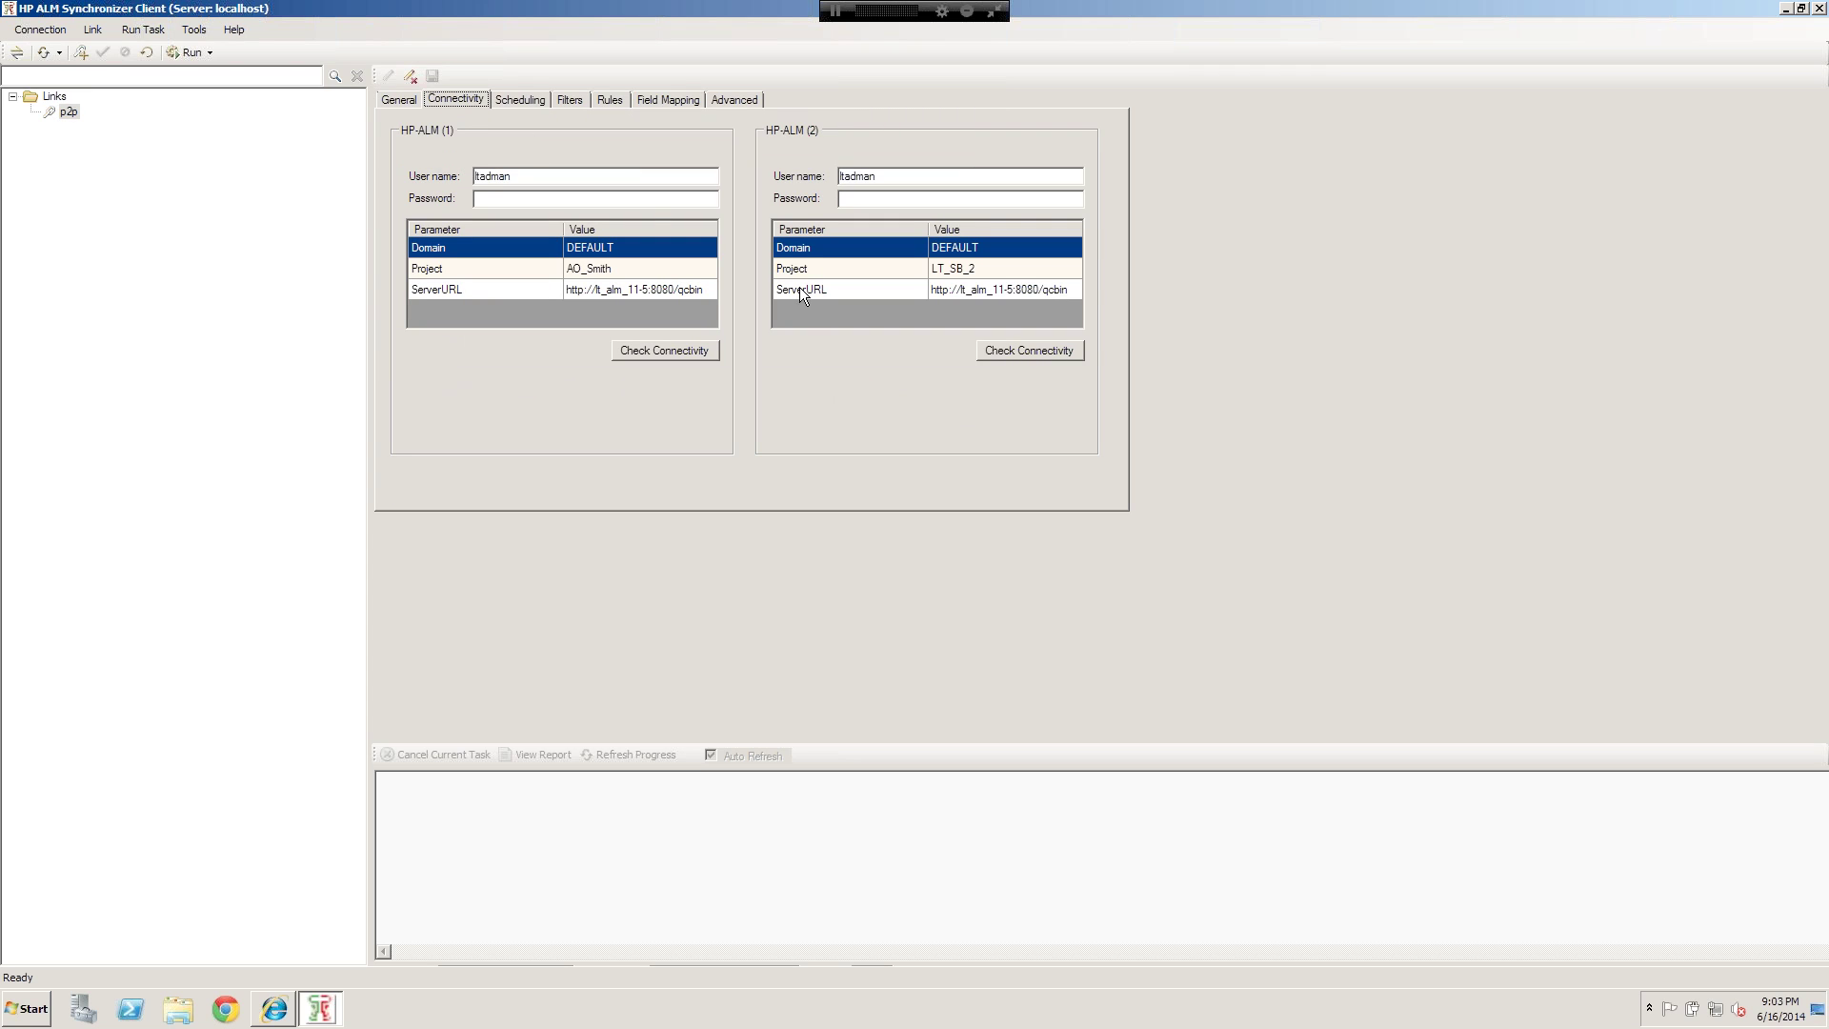
# Step: Enable scheduled incremental sync at a lowered interval plus full sync, then view the No Filter settings
pyautogui.click(530, 99)
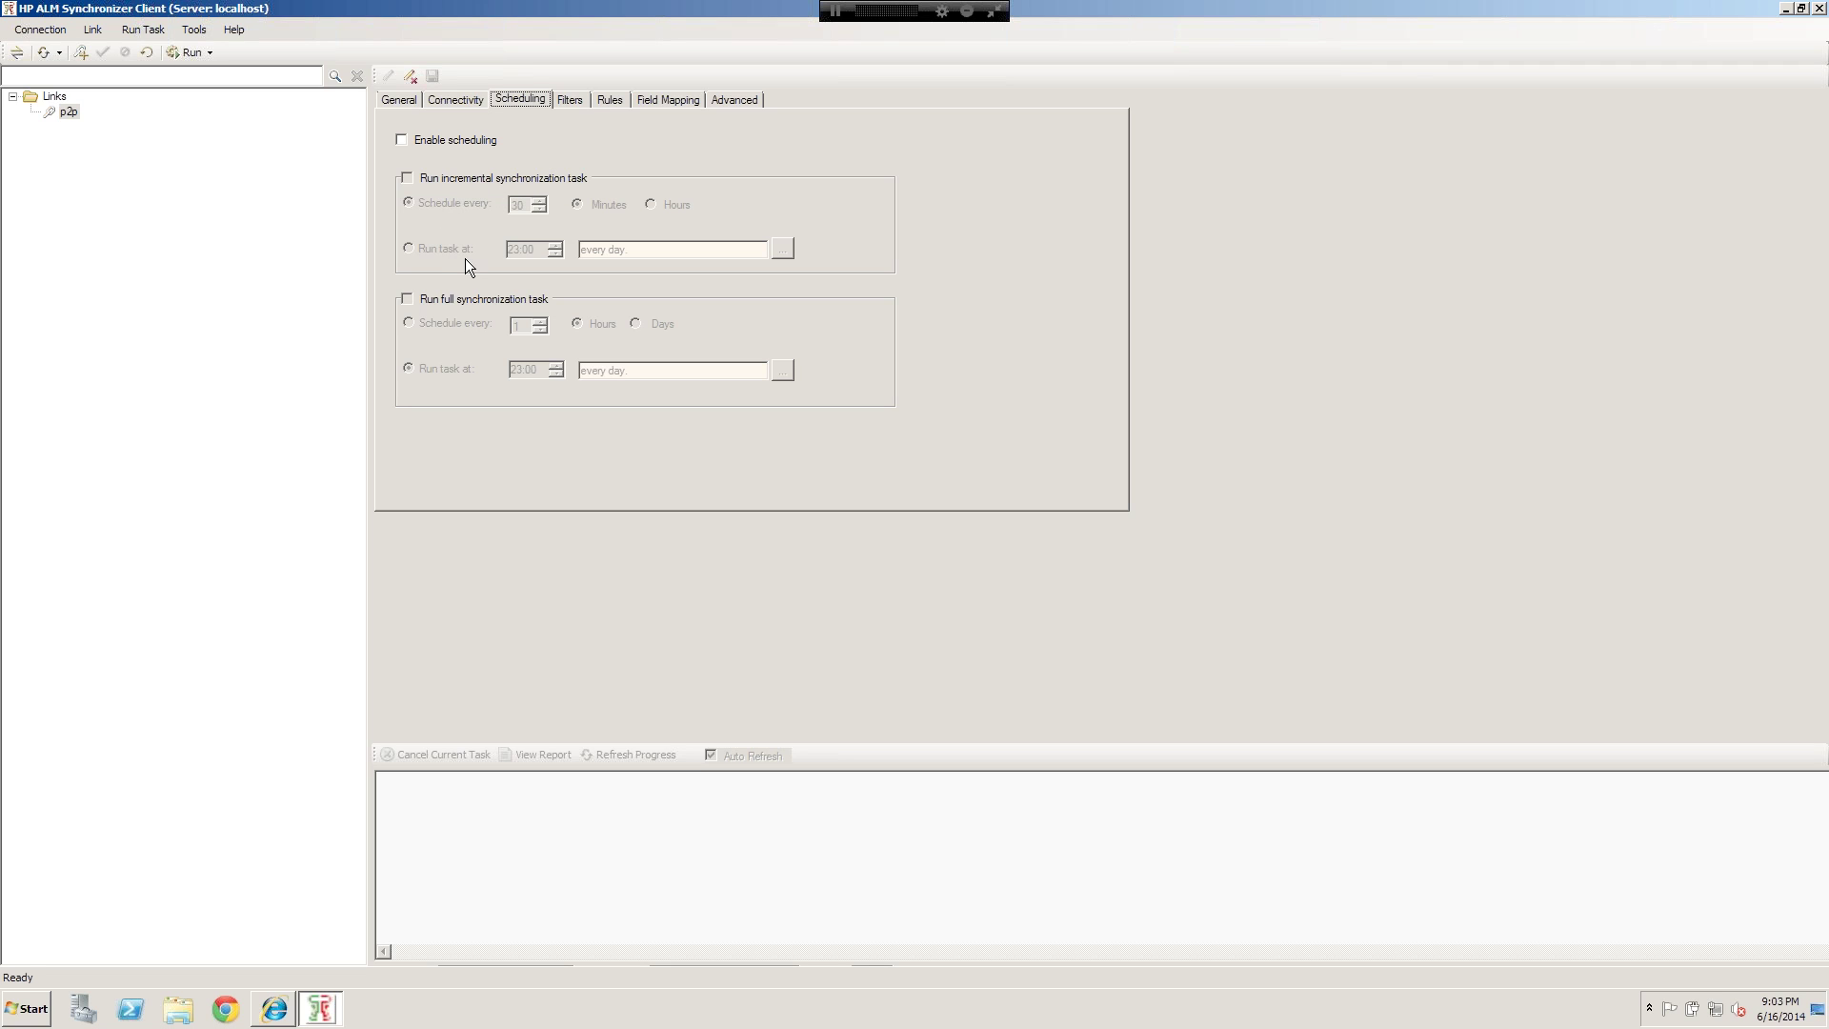
pyautogui.click(401, 140)
pyautogui.click(408, 177)
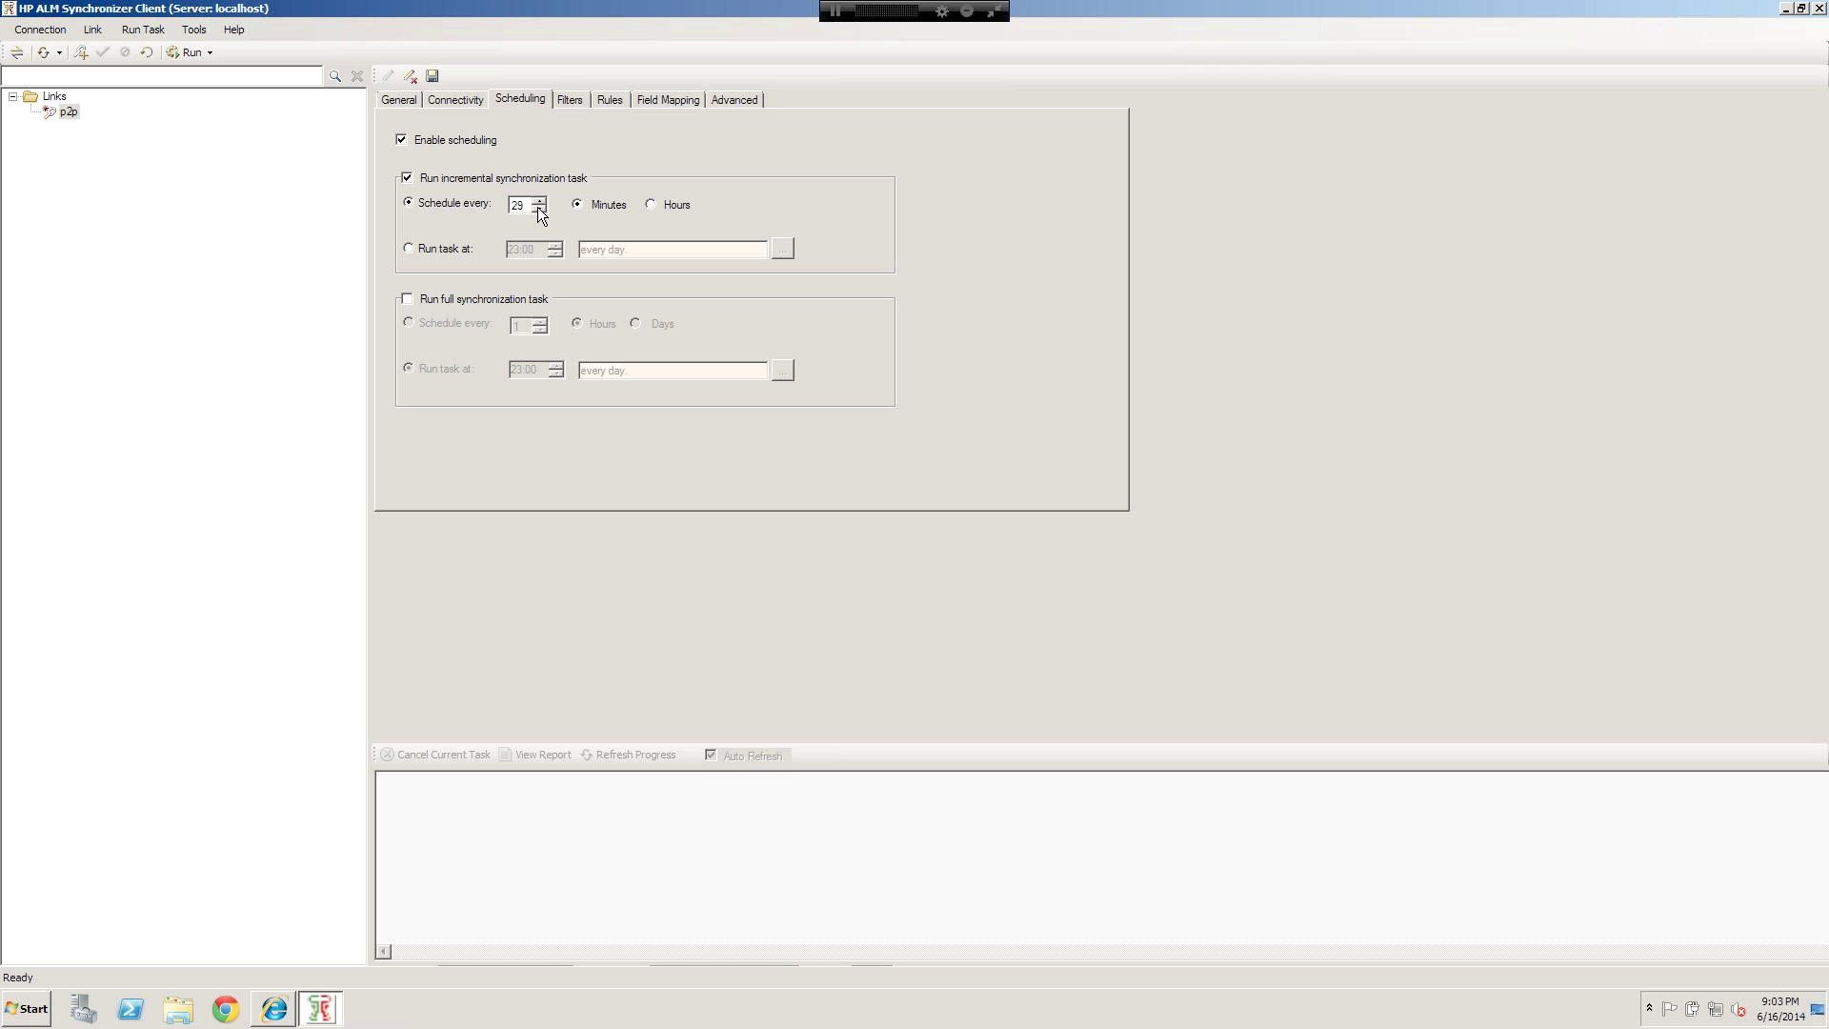
pyautogui.click(538, 209)
pyautogui.click(538, 208)
pyautogui.click(539, 209)
pyautogui.click(408, 299)
pyautogui.click(568, 100)
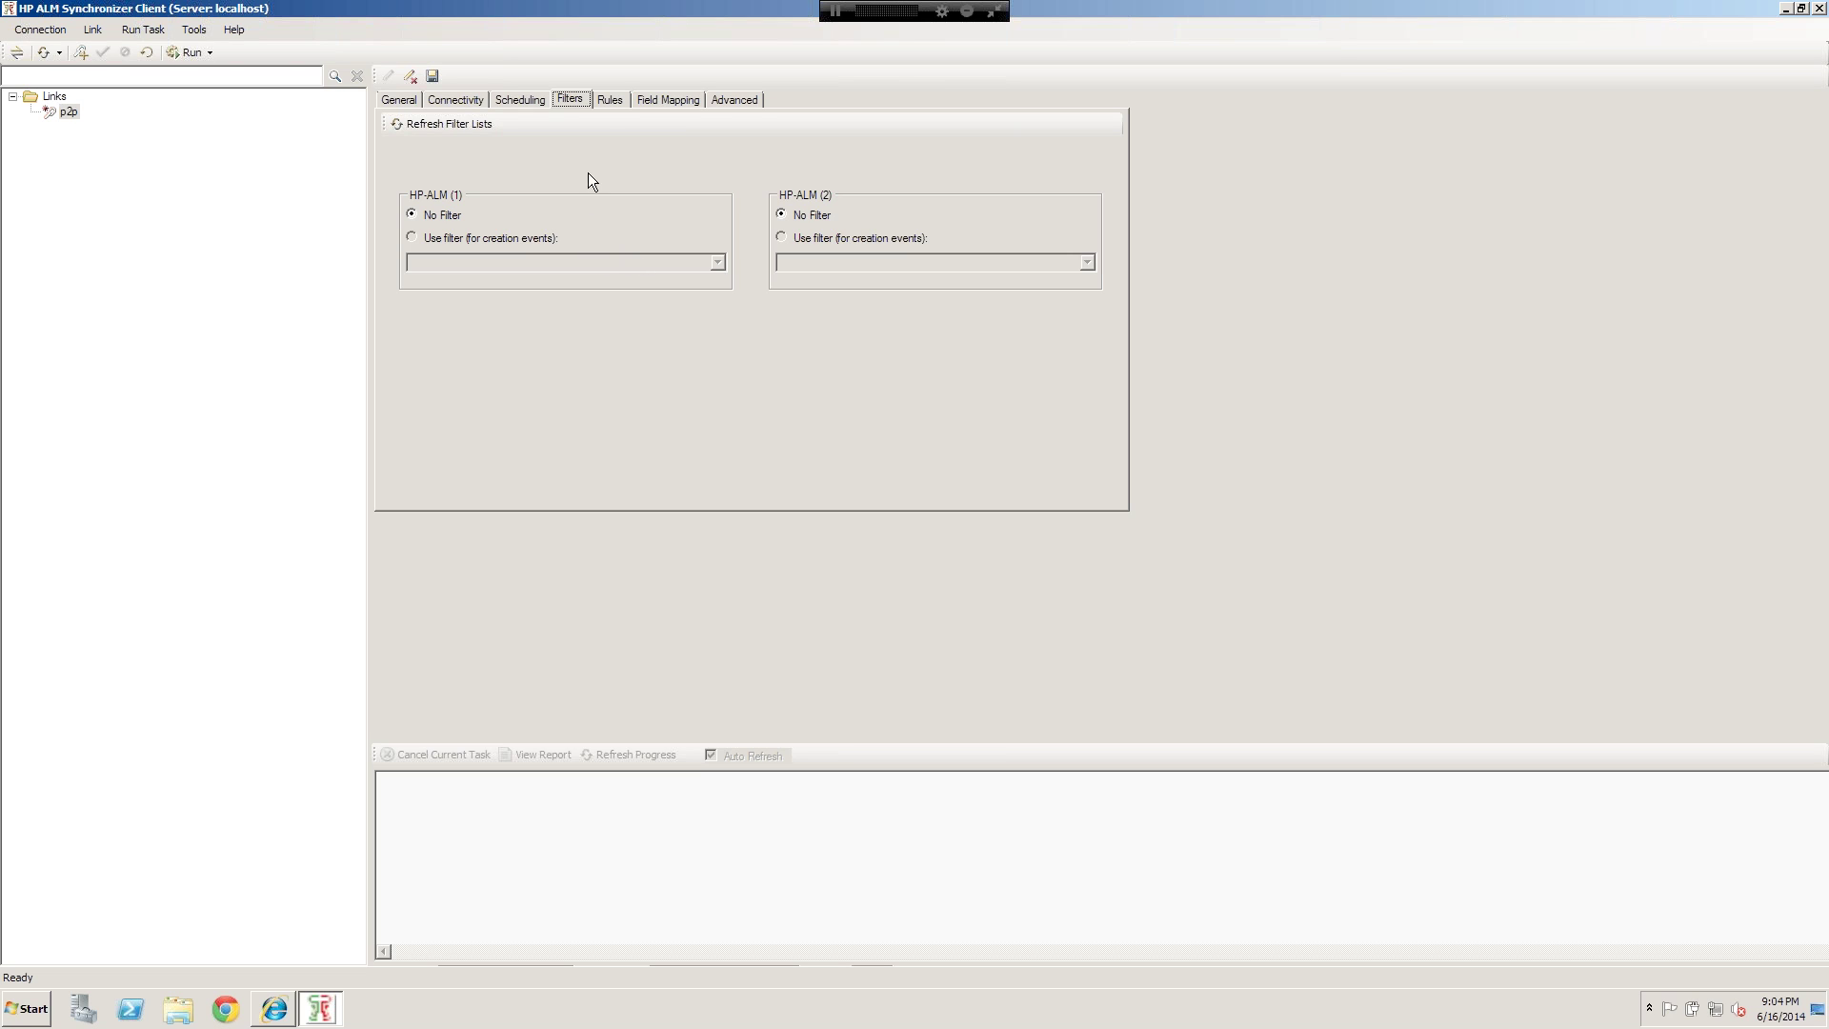
# Step: Review the link's creation, update and deletion rules, then show the empty Defect field mapping
pyautogui.click(612, 101)
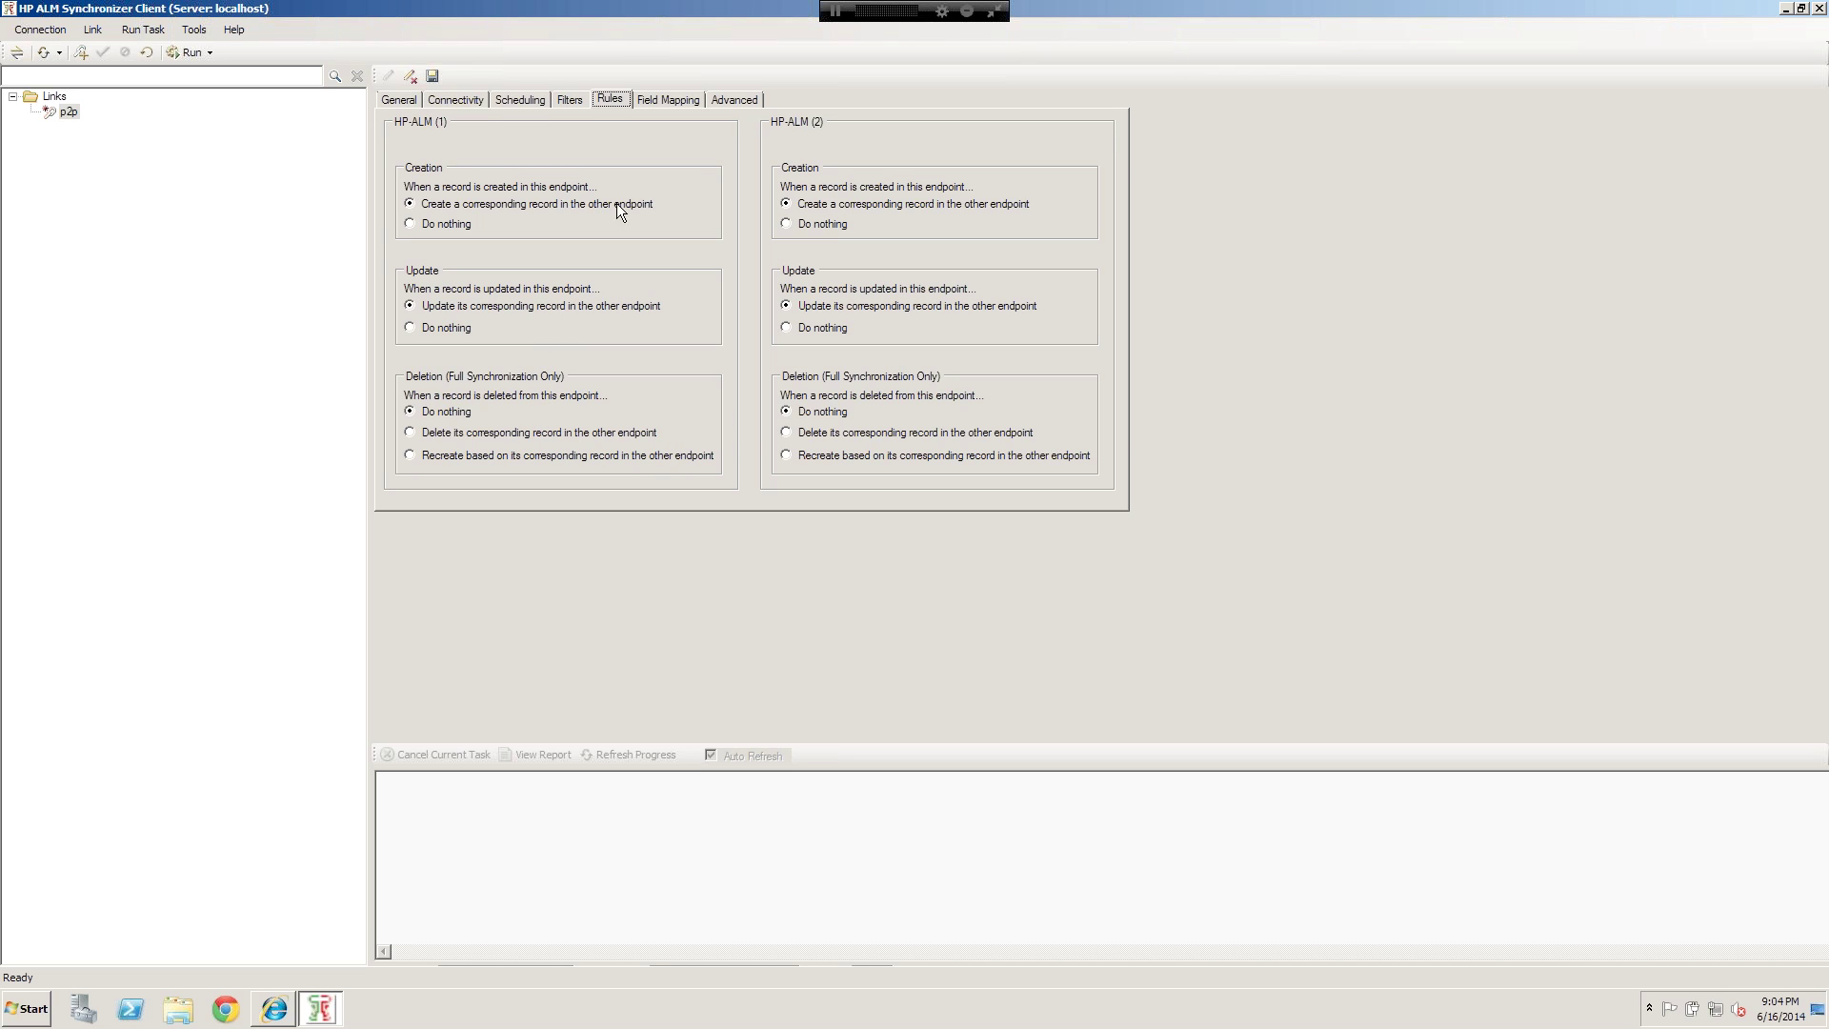
pyautogui.click(671, 99)
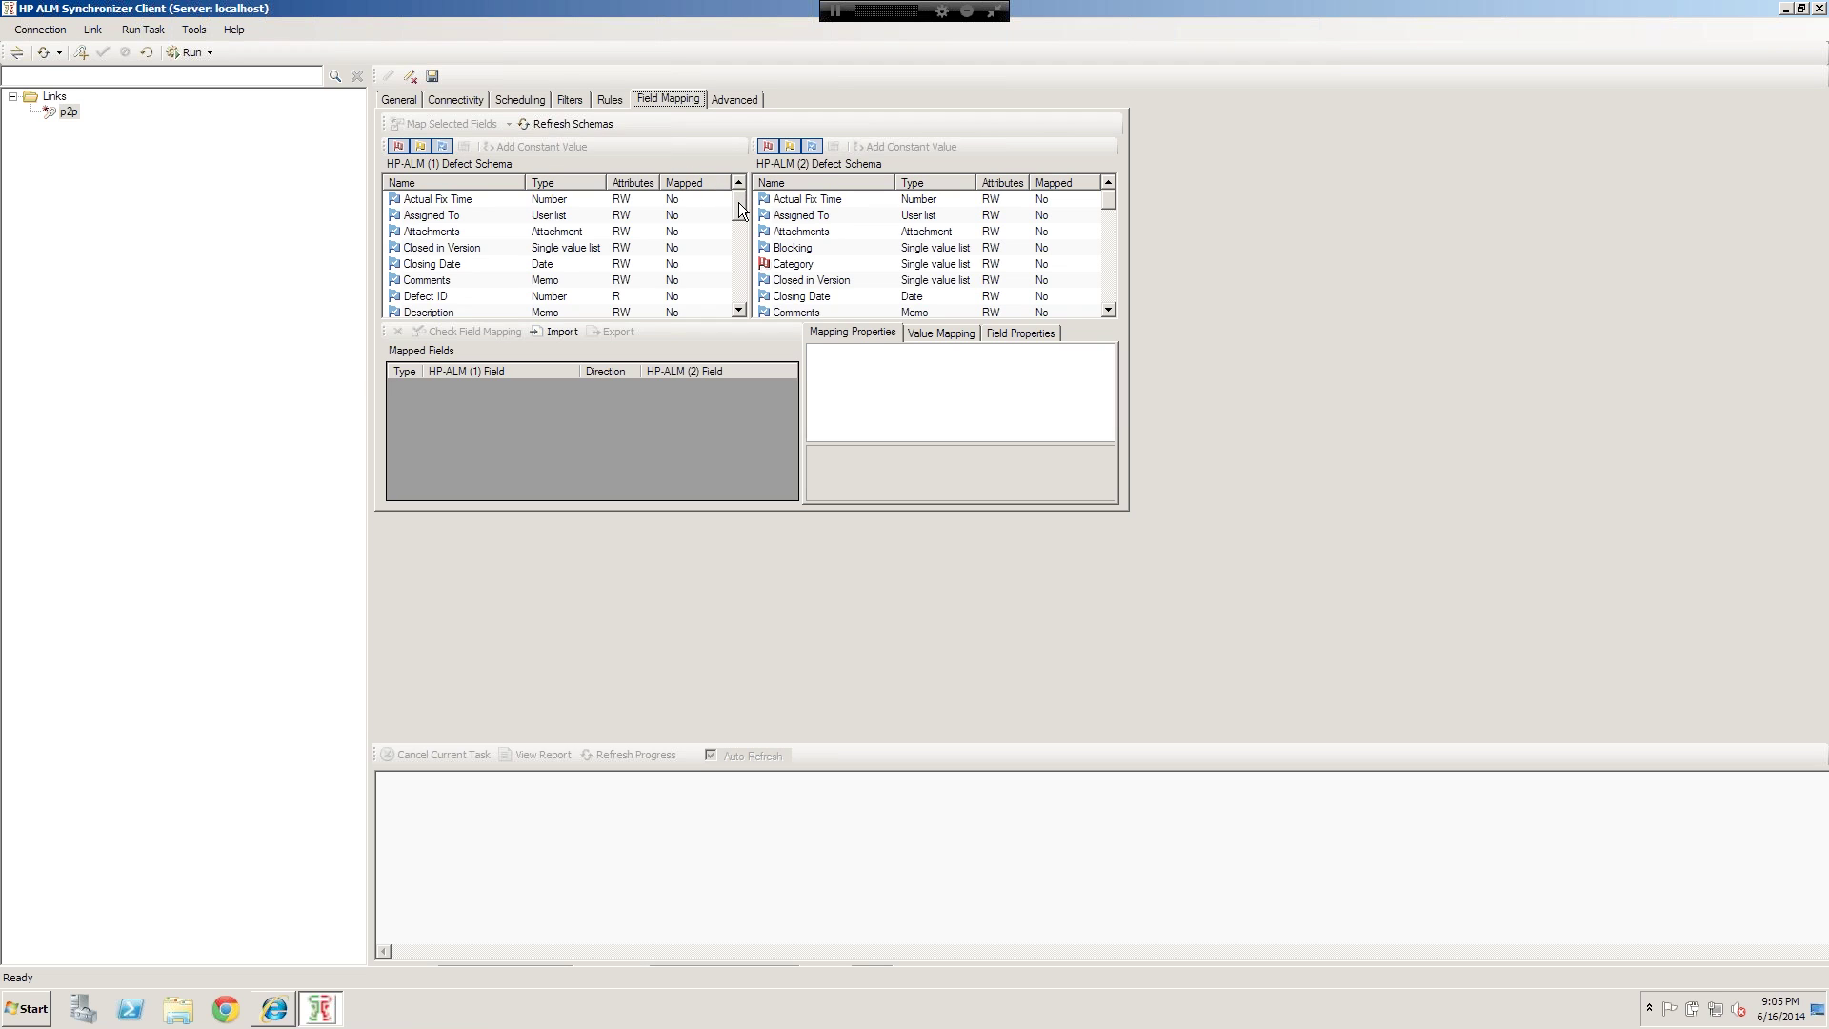
# Step: Select Severity in both the HP-ALM (1) and HP-ALM (2) Defect field lists
pyautogui.moveTo(740, 202)
pyautogui.mouseDown()
pyautogui.moveTo(739, 296)
pyautogui.moveTo(742, 181)
pyautogui.mouseUp()
pyautogui.moveTo(741, 202); pyautogui.dragTo(743, 276)
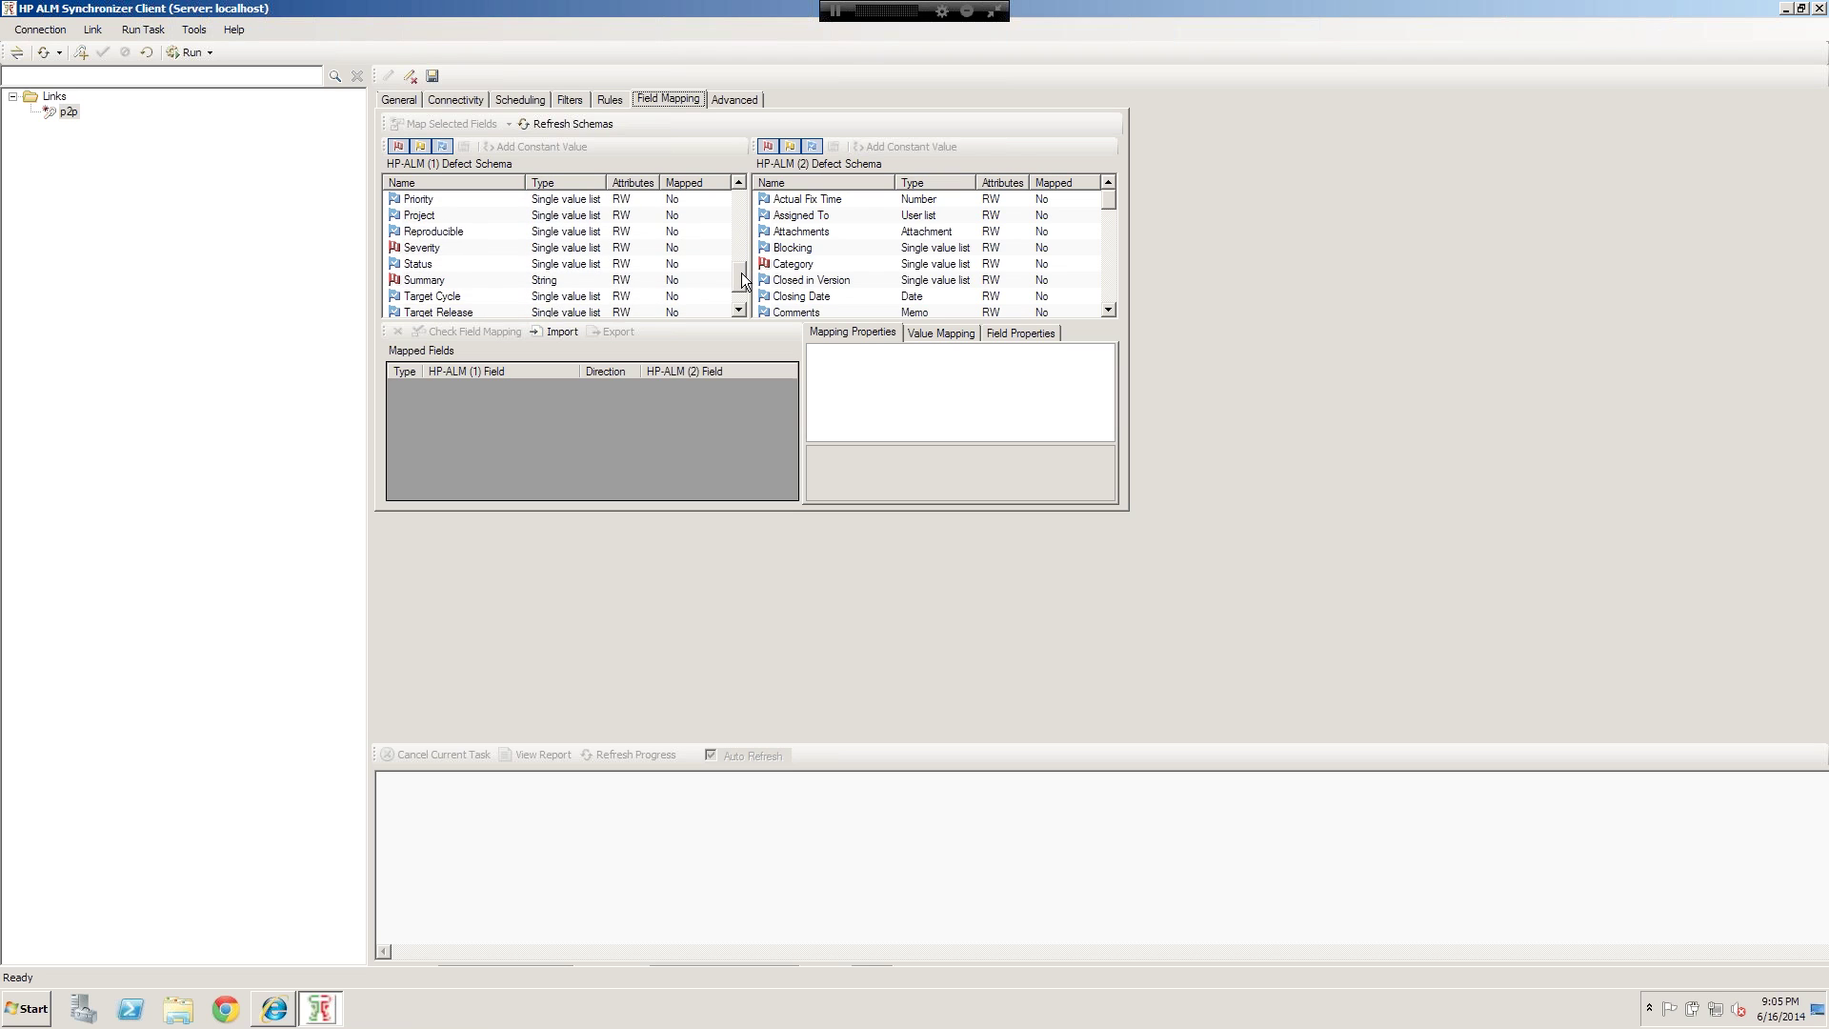
pyautogui.click(424, 247)
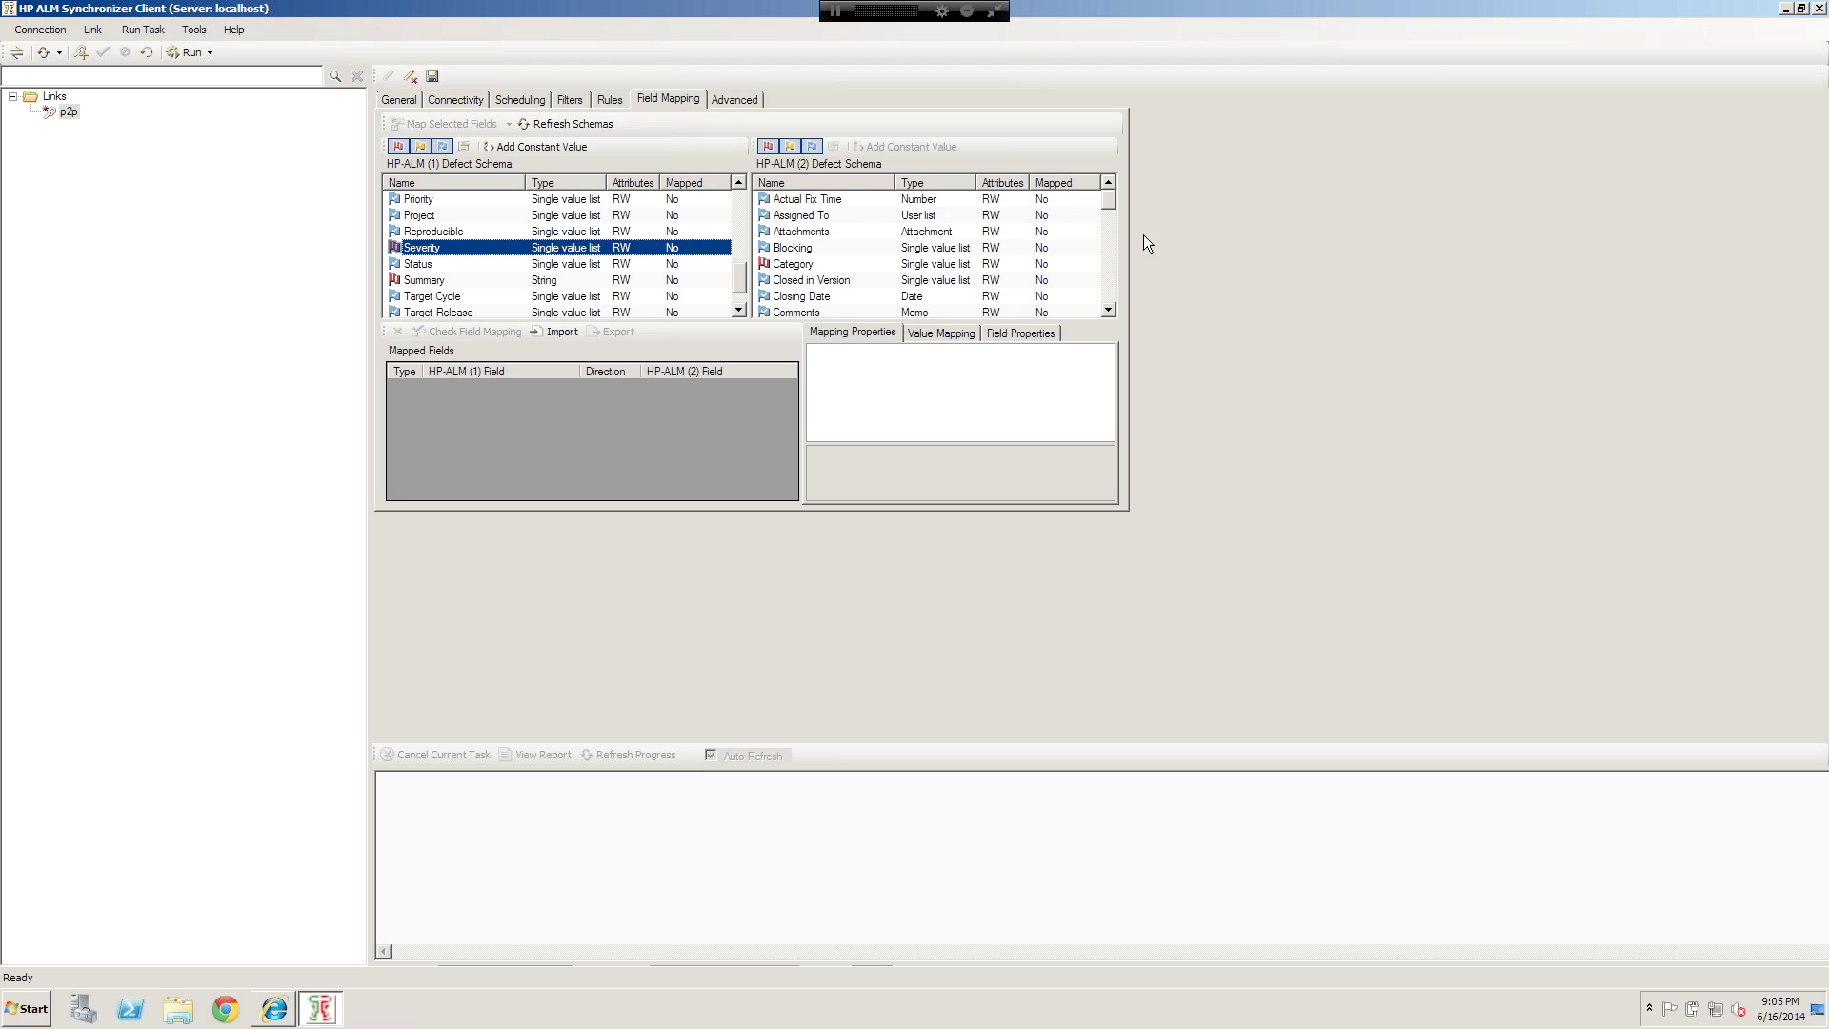
pyautogui.moveTo(1113, 200); pyautogui.dragTo(1109, 273)
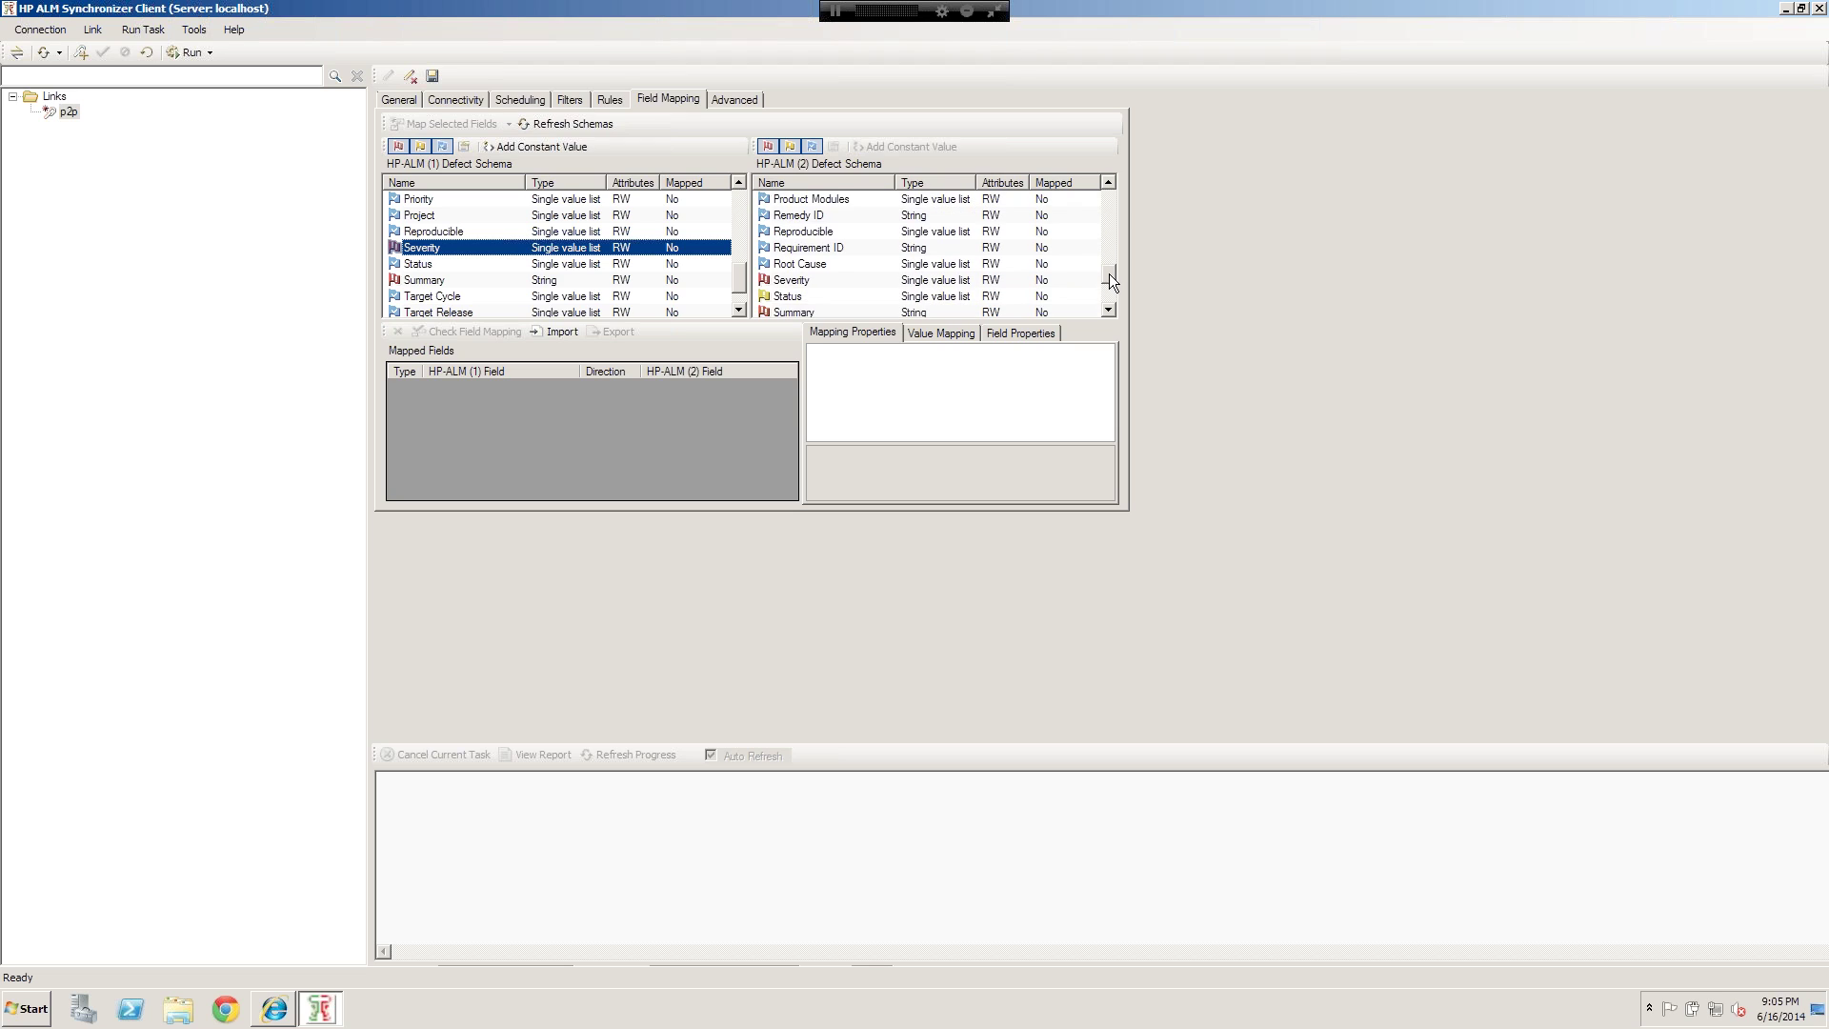
pyautogui.click(778, 280)
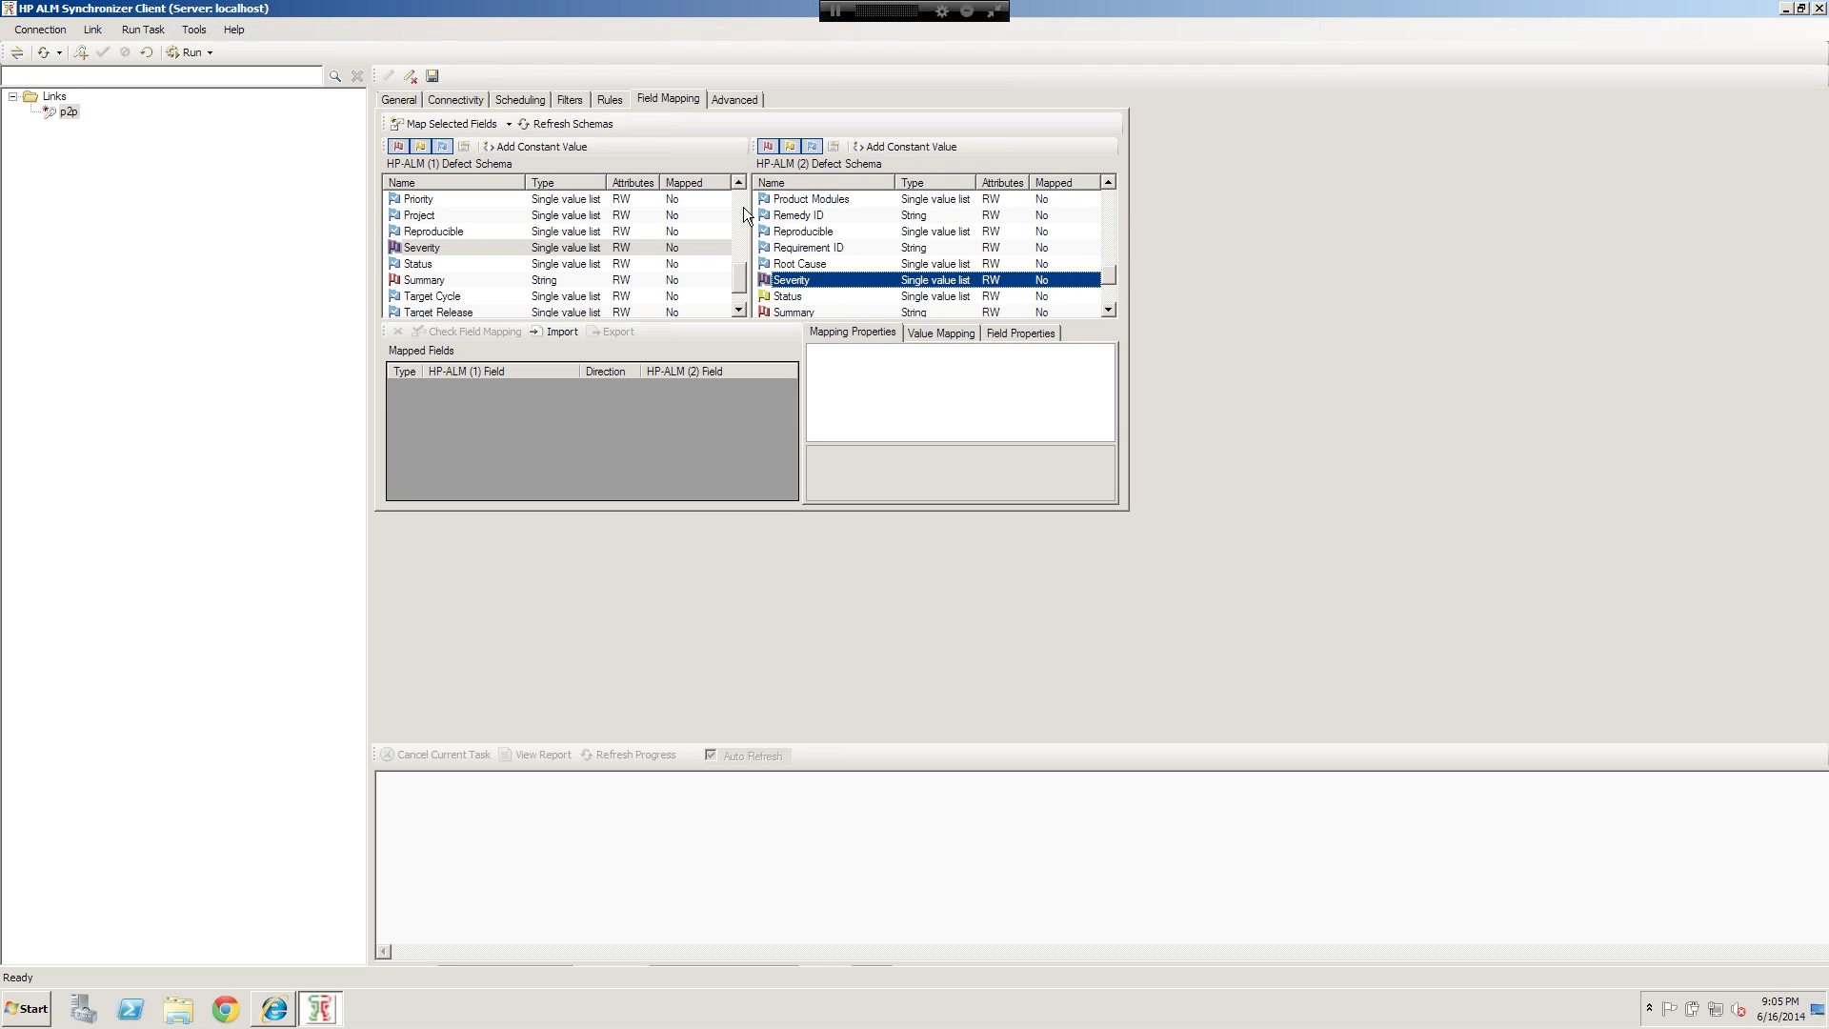
# Step: Map Severity to Severity bidirectionally and check Dominant side Endpoint 1, Synchronize back on create No
pyautogui.click(448, 123)
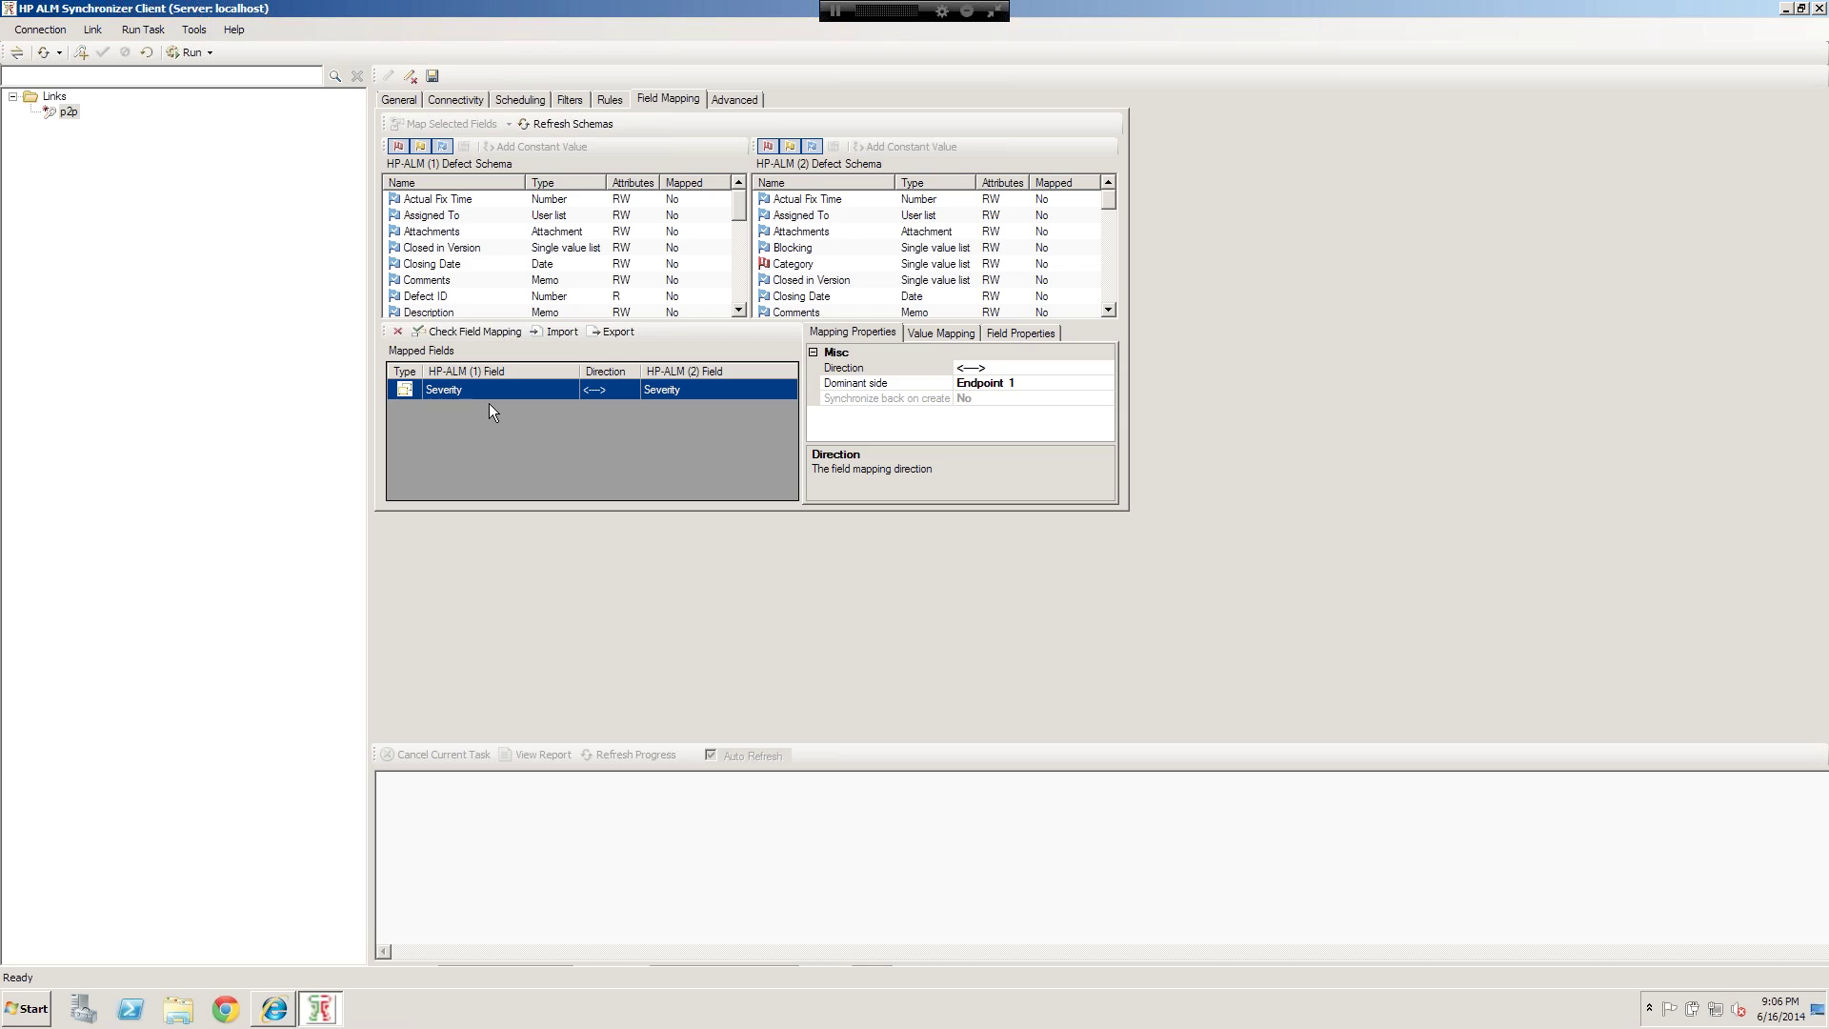
pyautogui.click(970, 368)
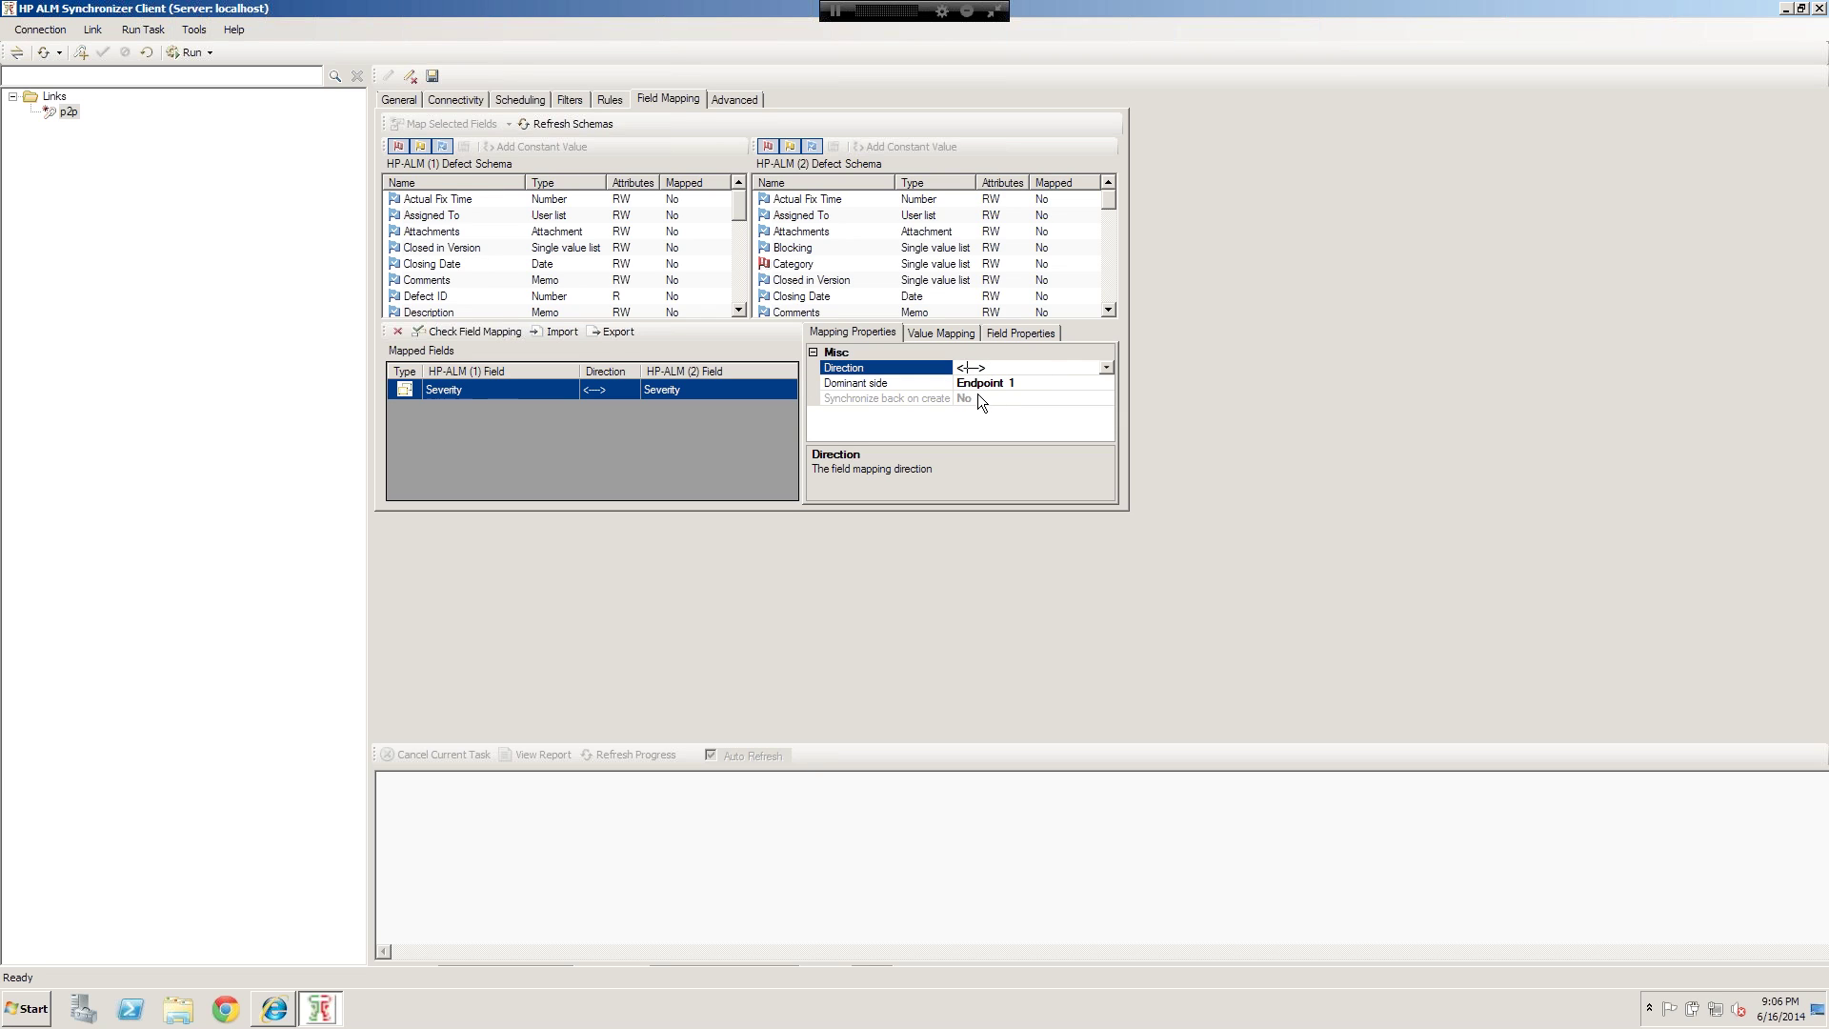
pyautogui.click(1084, 381)
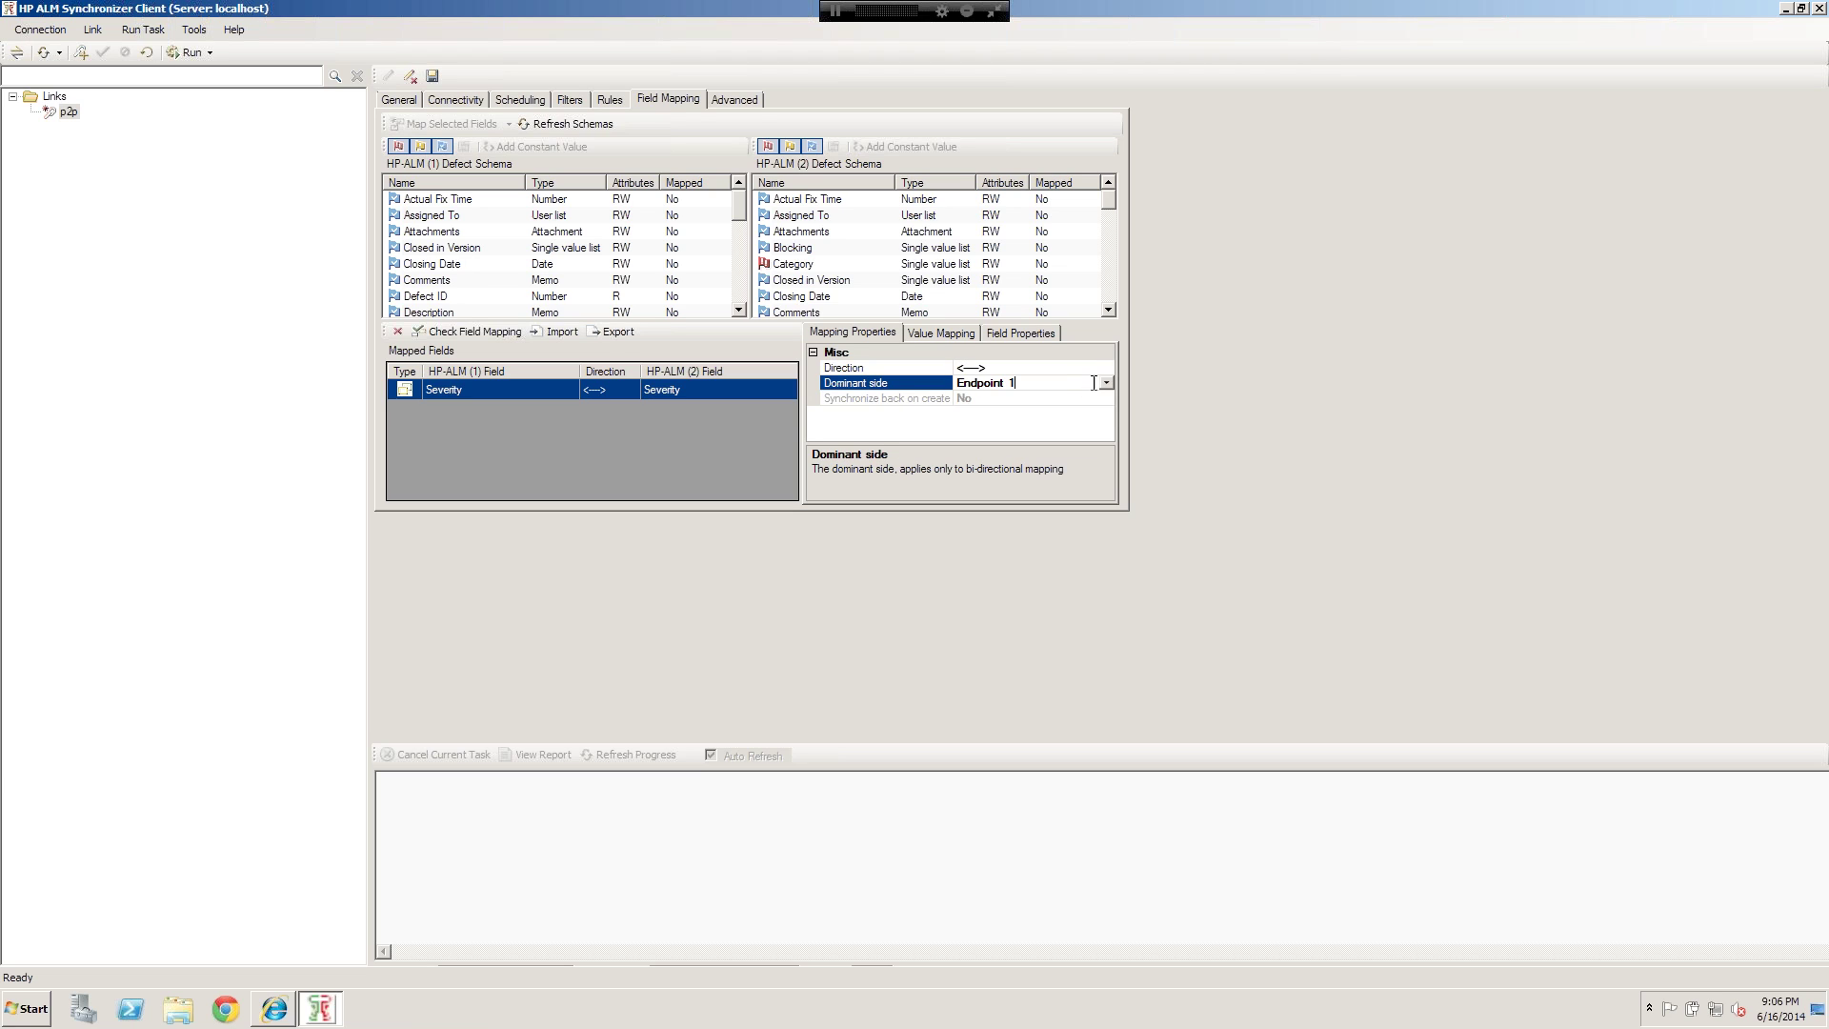
pyautogui.click(1060, 398)
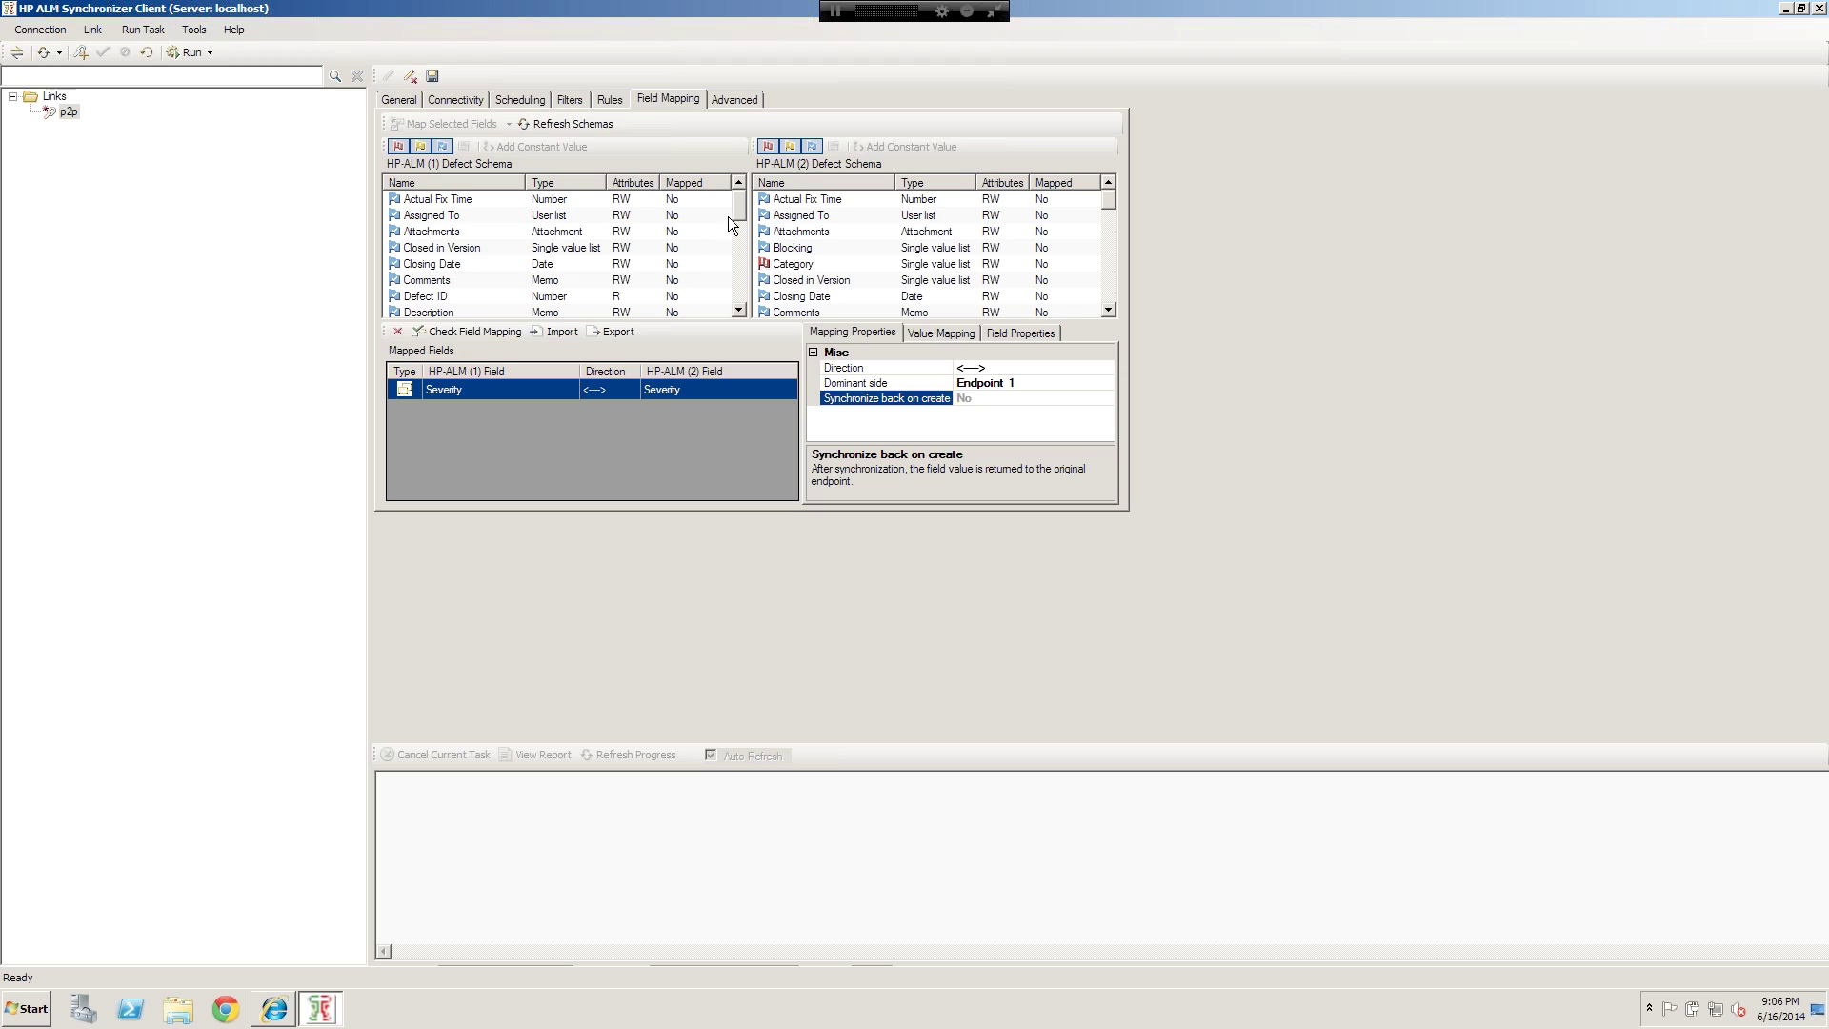
pyautogui.moveTo(731, 212); pyautogui.dragTo(740, 298)
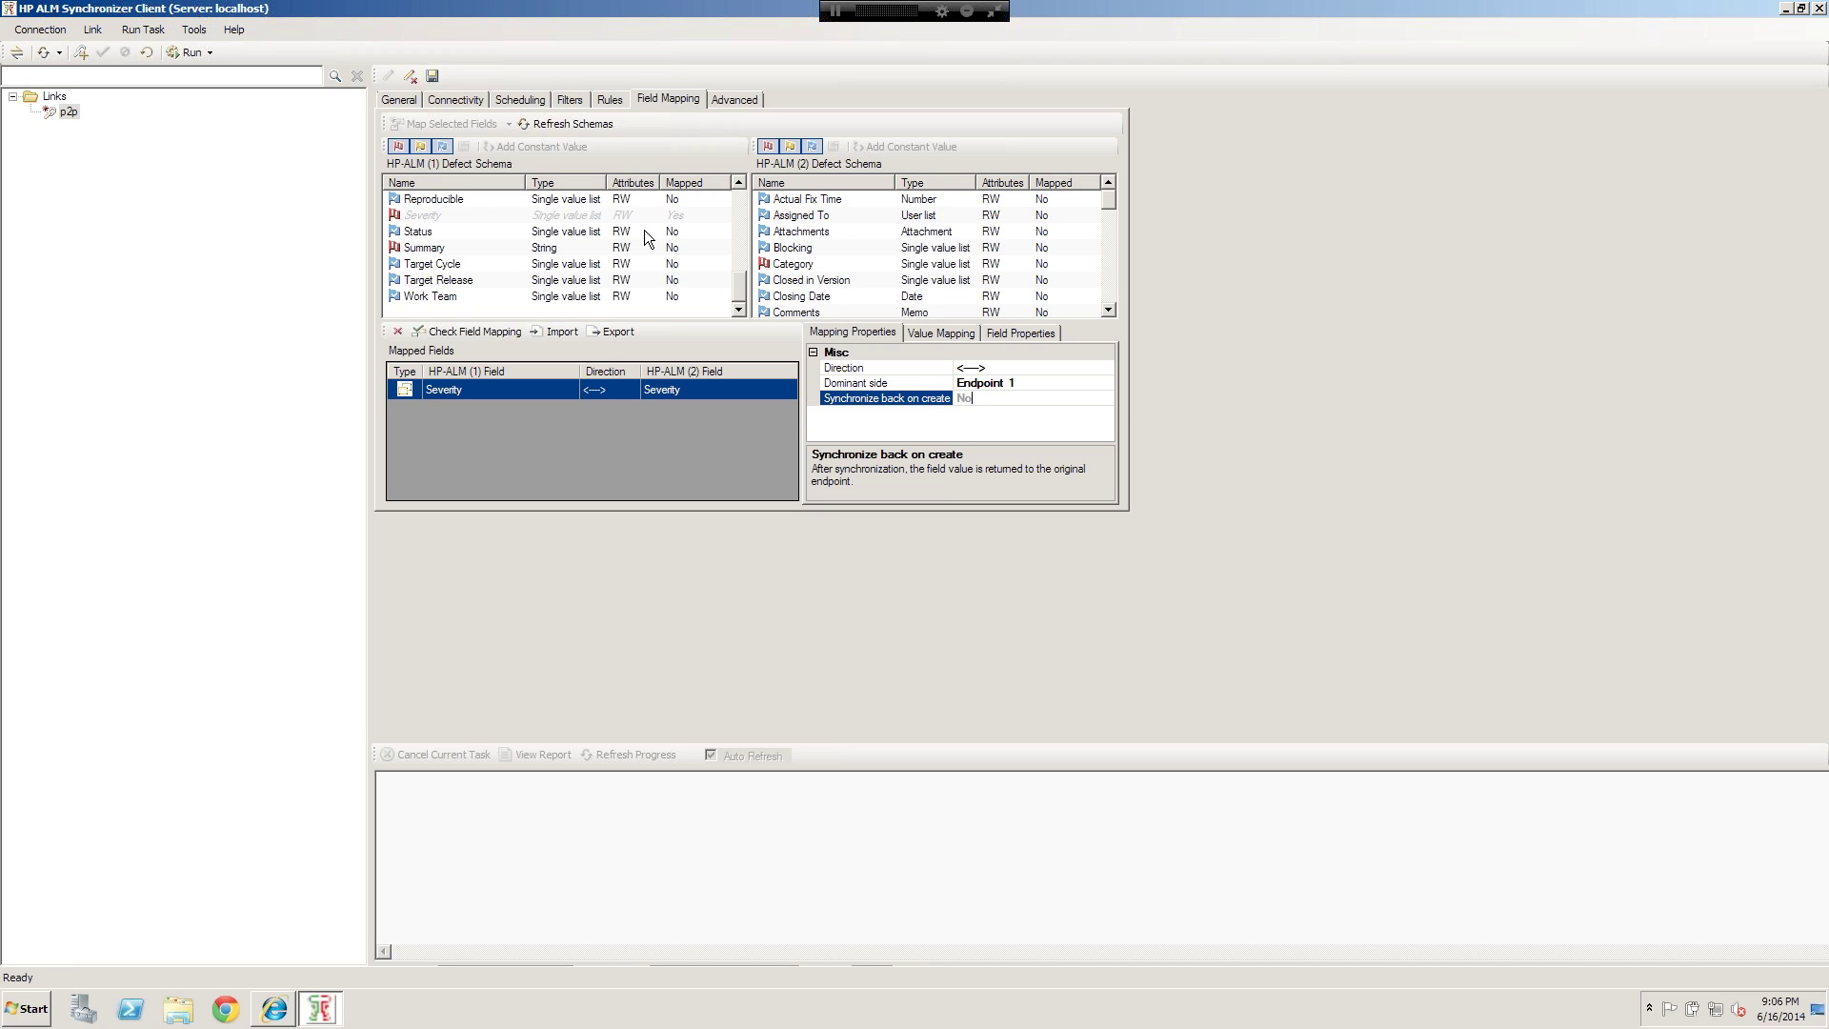
# Step: Show the link's Advanced settings and briefly check the list of tasks
pyautogui.click(731, 101)
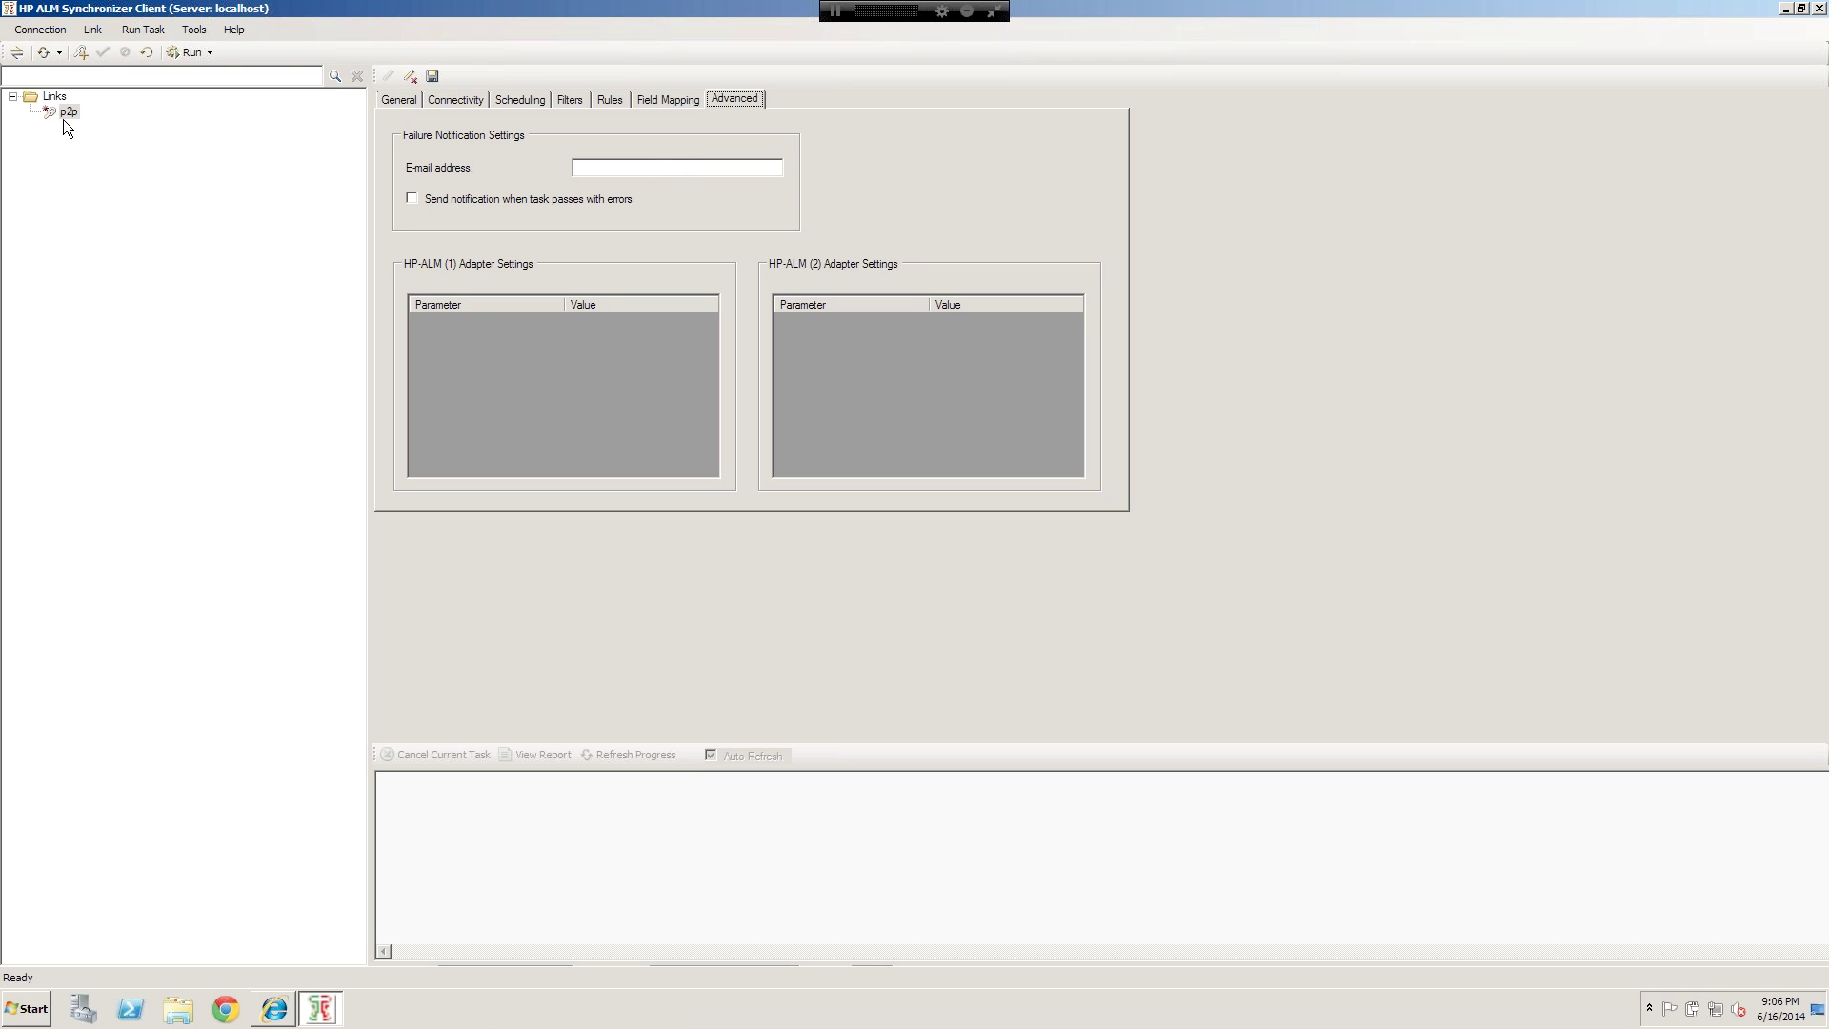
pyautogui.click(212, 54)
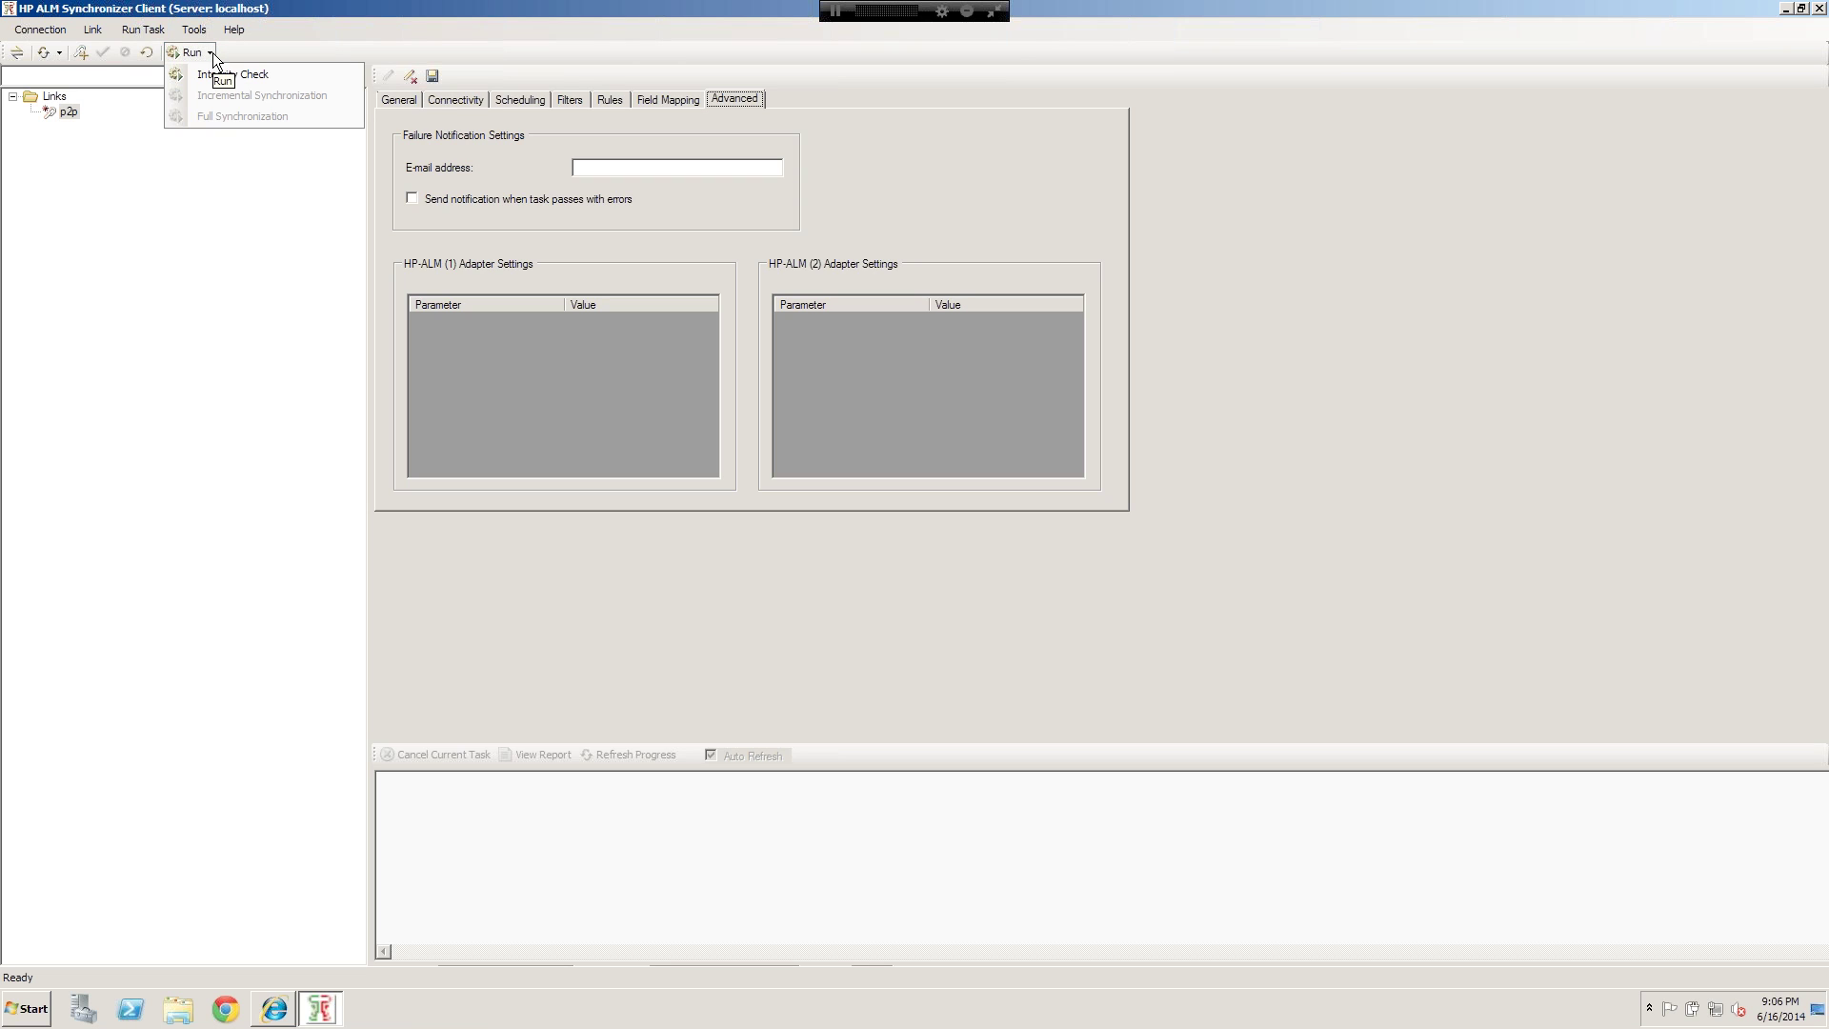
pyautogui.click(463, 72)
# Step: Try saving the link, read the error rejecting schedules under 5 minutes, and close it
pyautogui.click(435, 75)
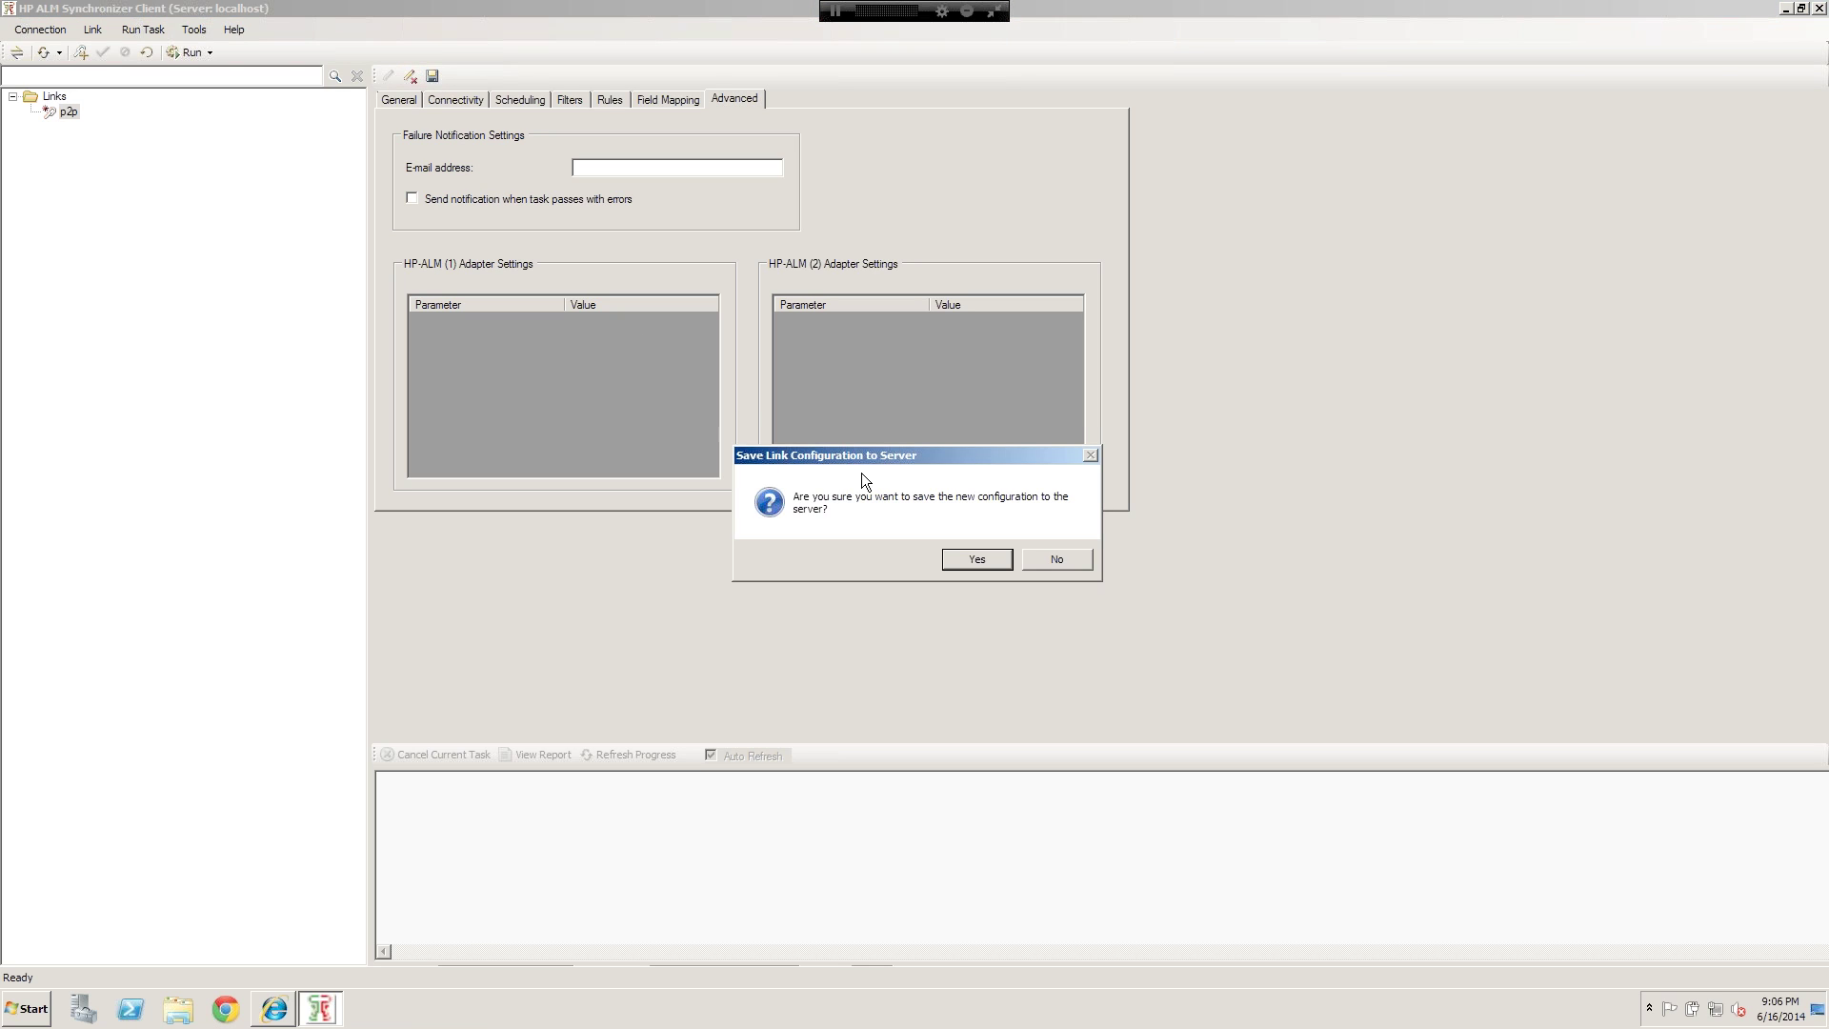
pyautogui.click(992, 560)
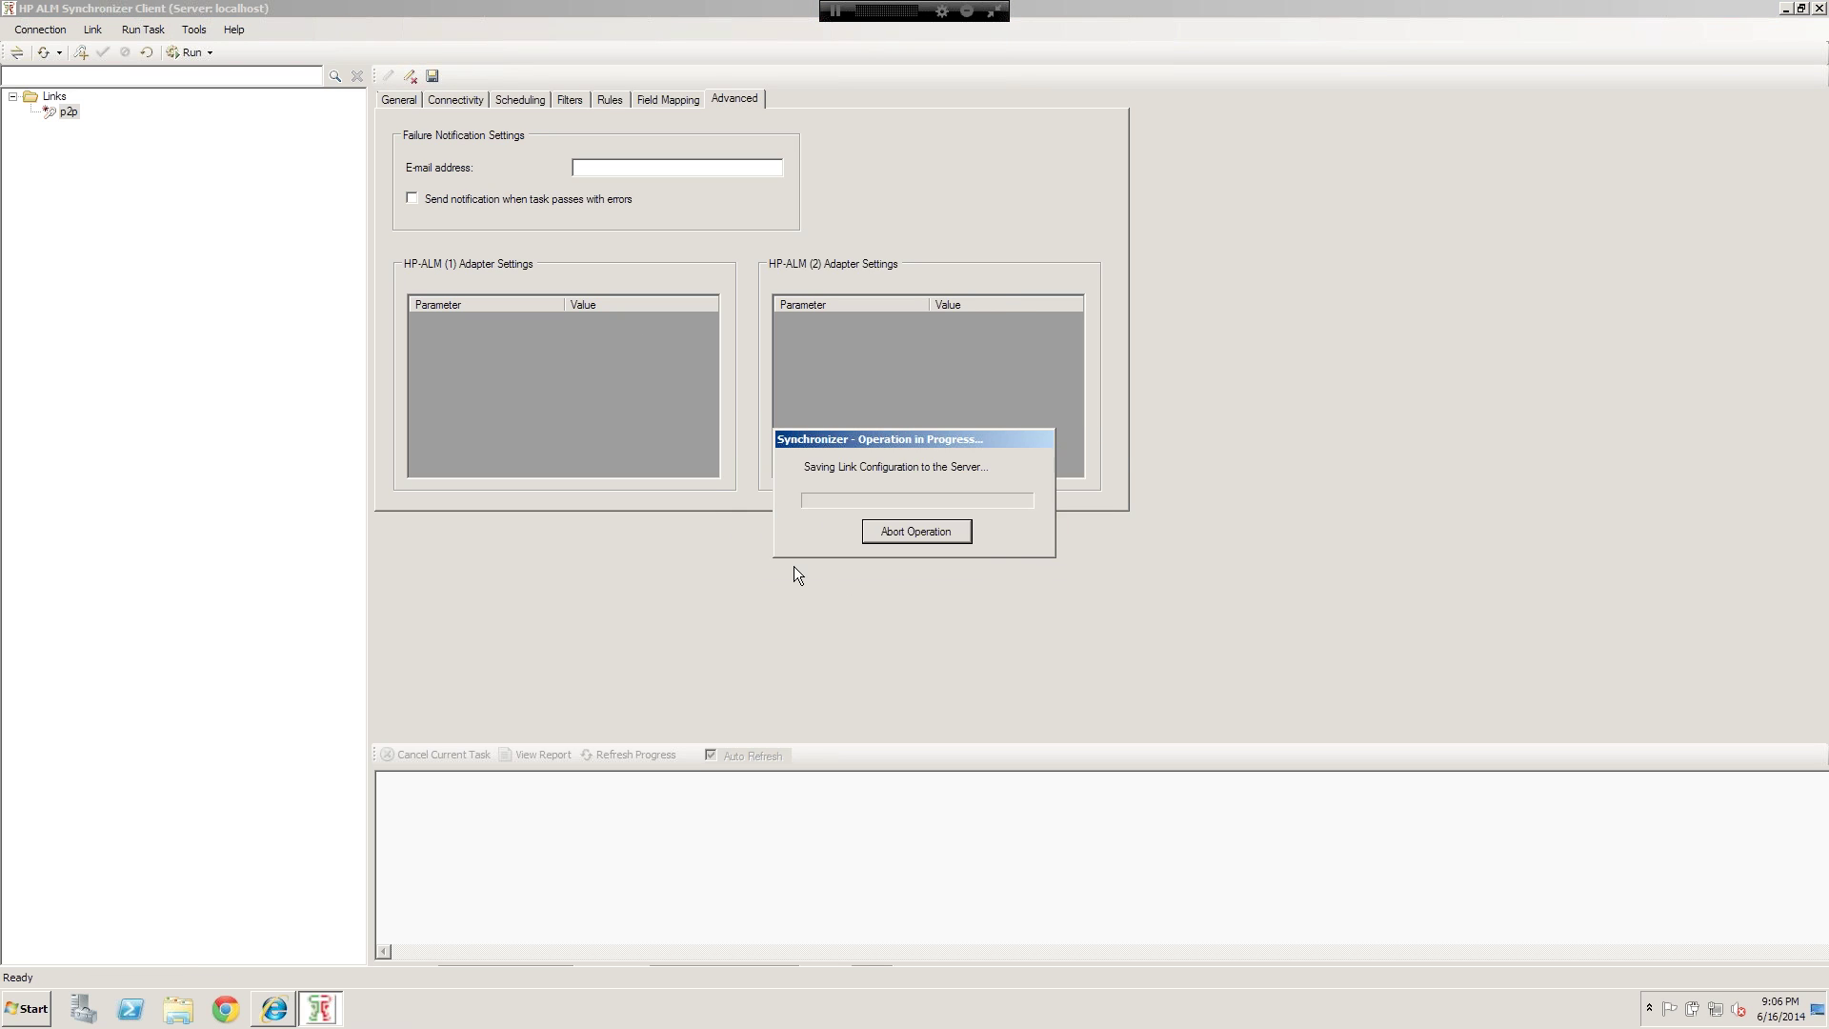
pyautogui.click(1088, 521)
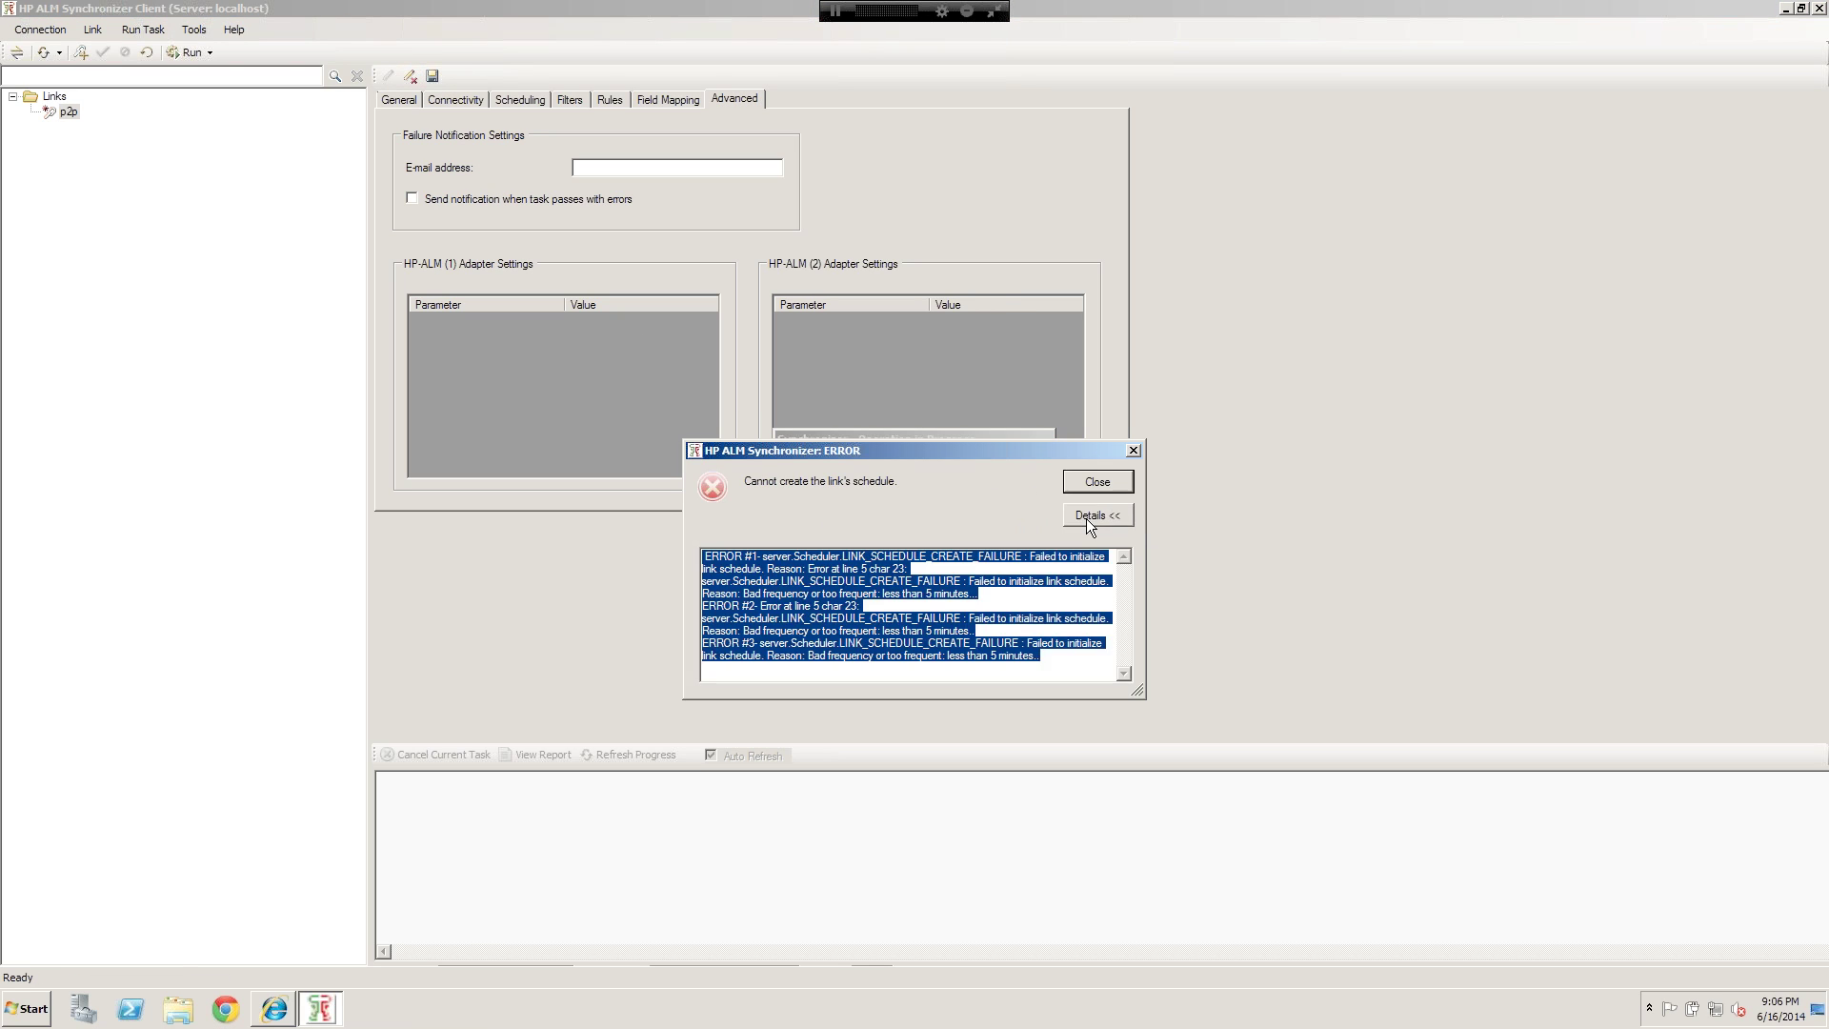
pyautogui.click(990, 596)
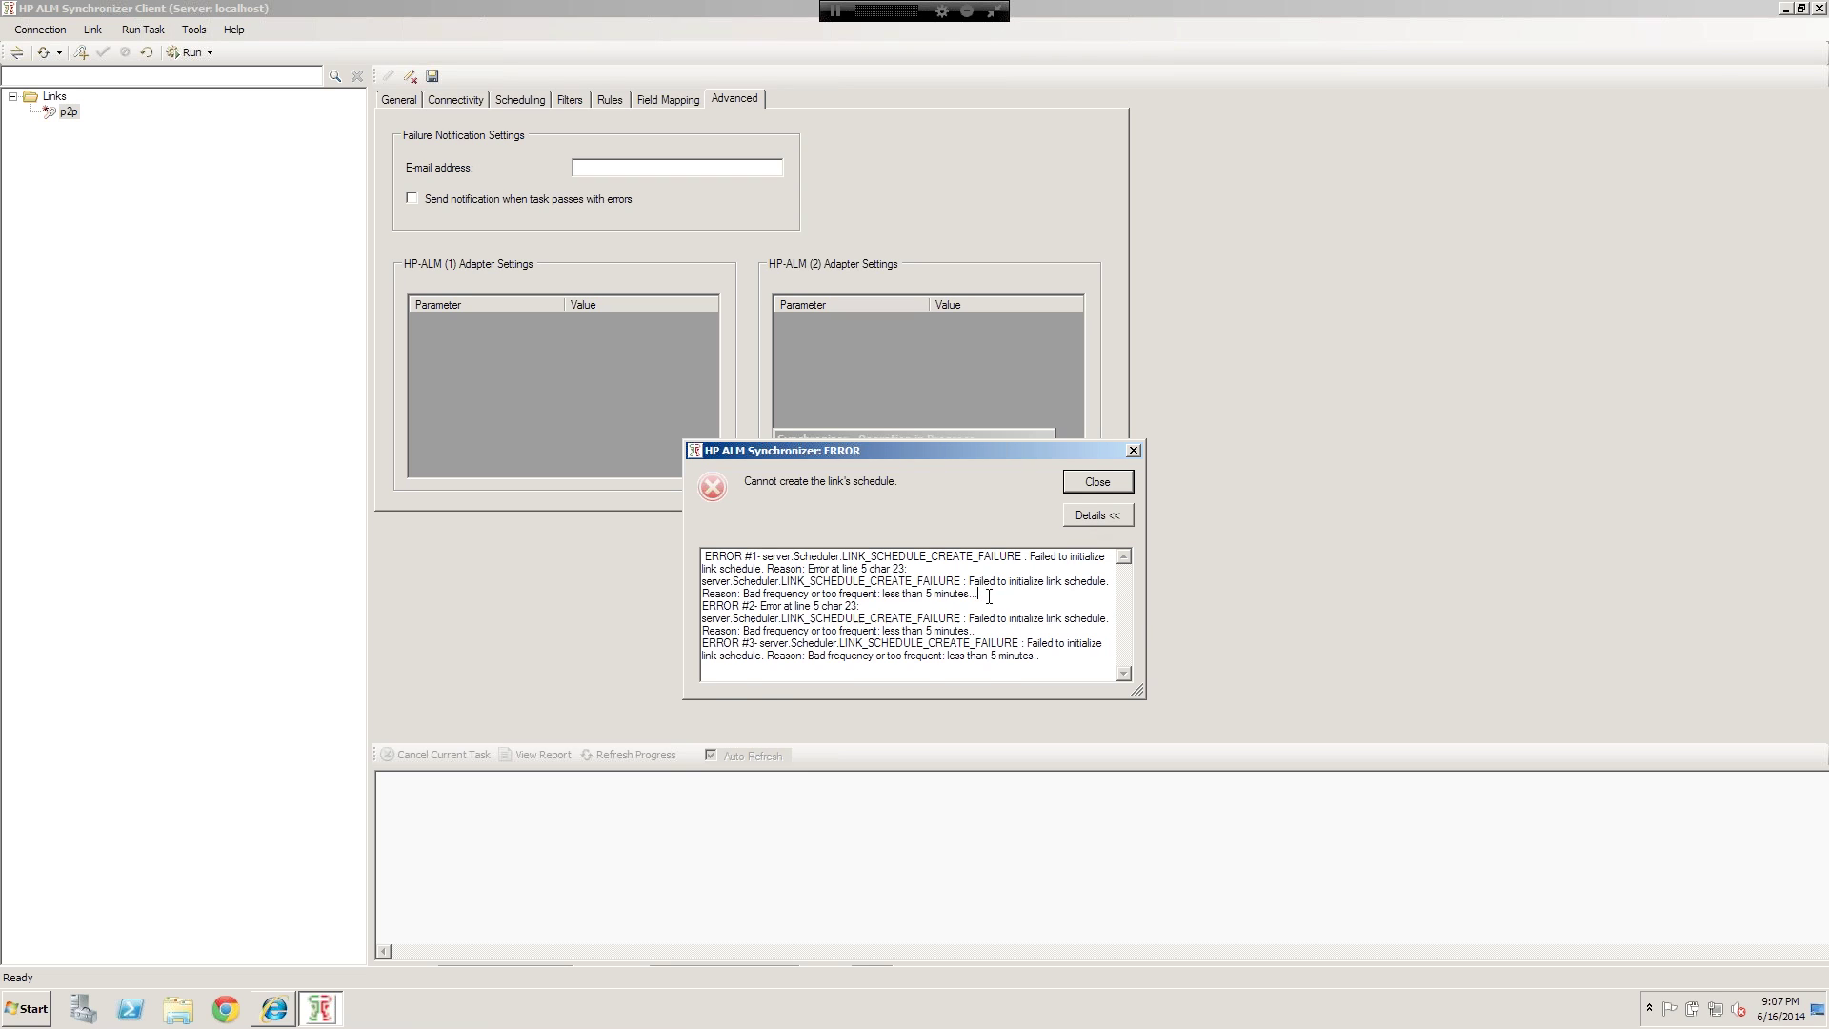
pyautogui.moveTo(891, 602); pyautogui.dragTo(930, 602)
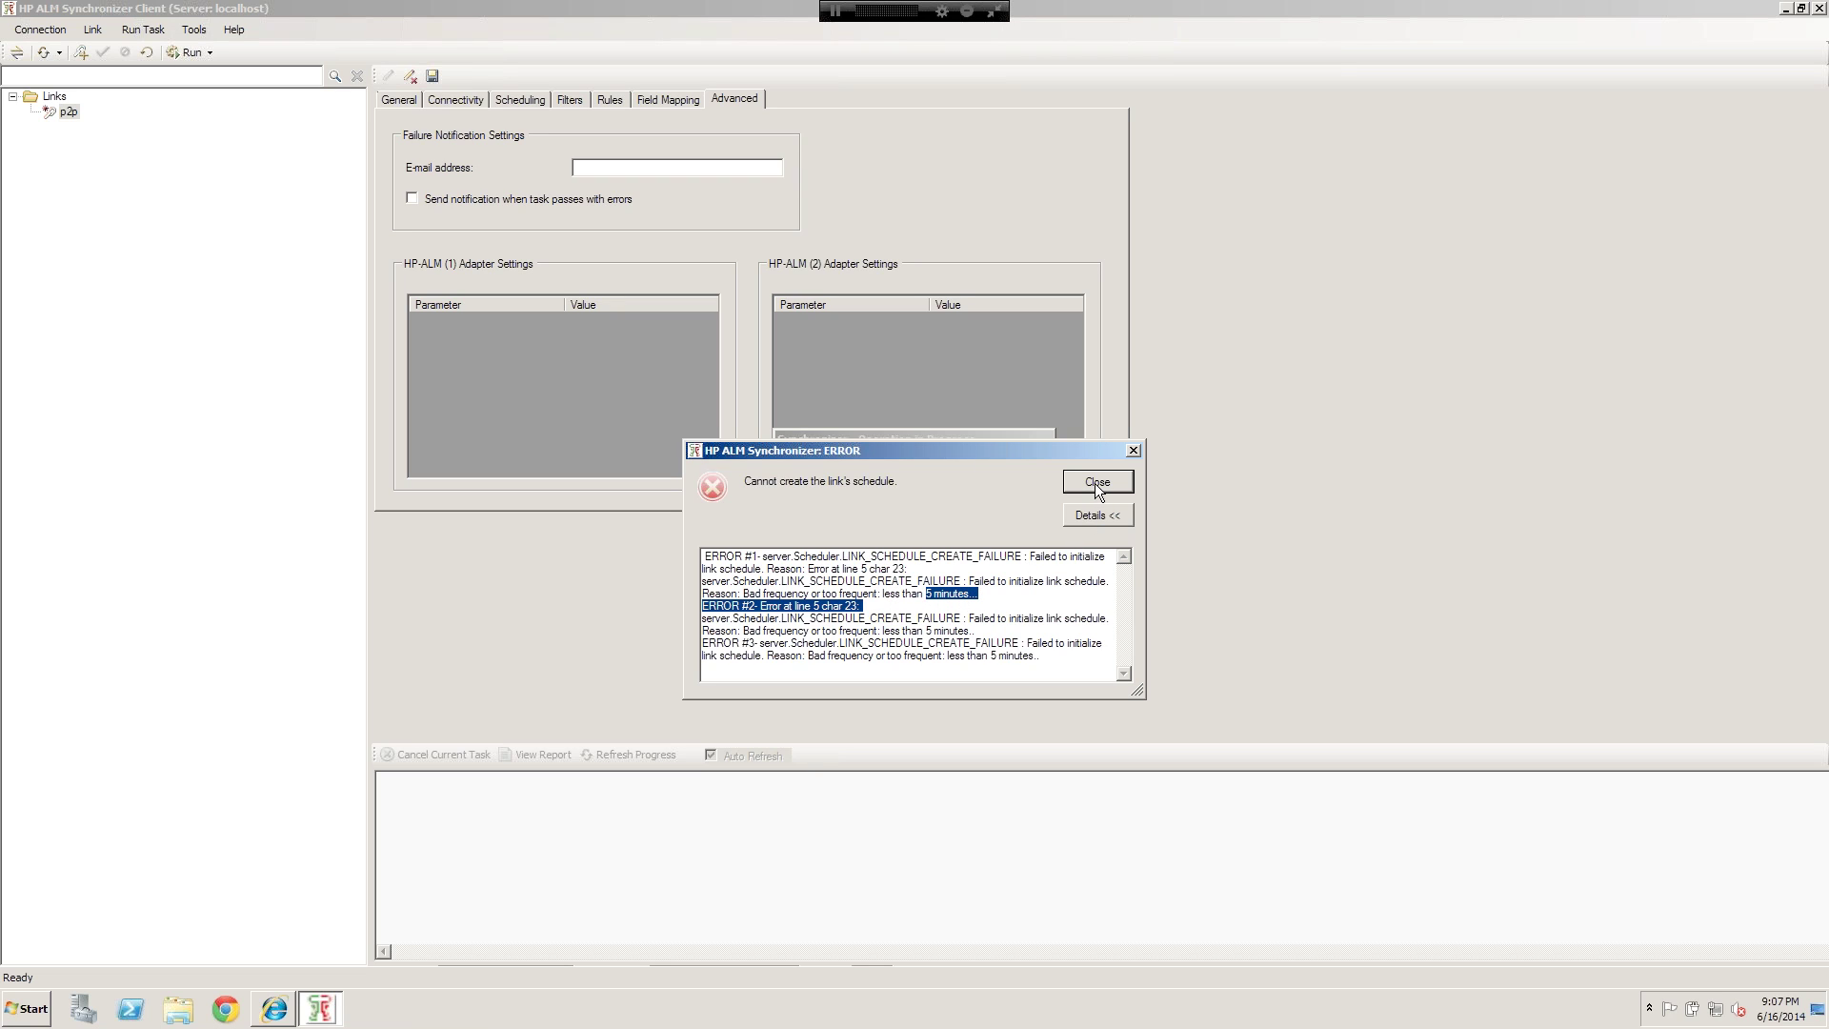
pyautogui.click(1095, 483)
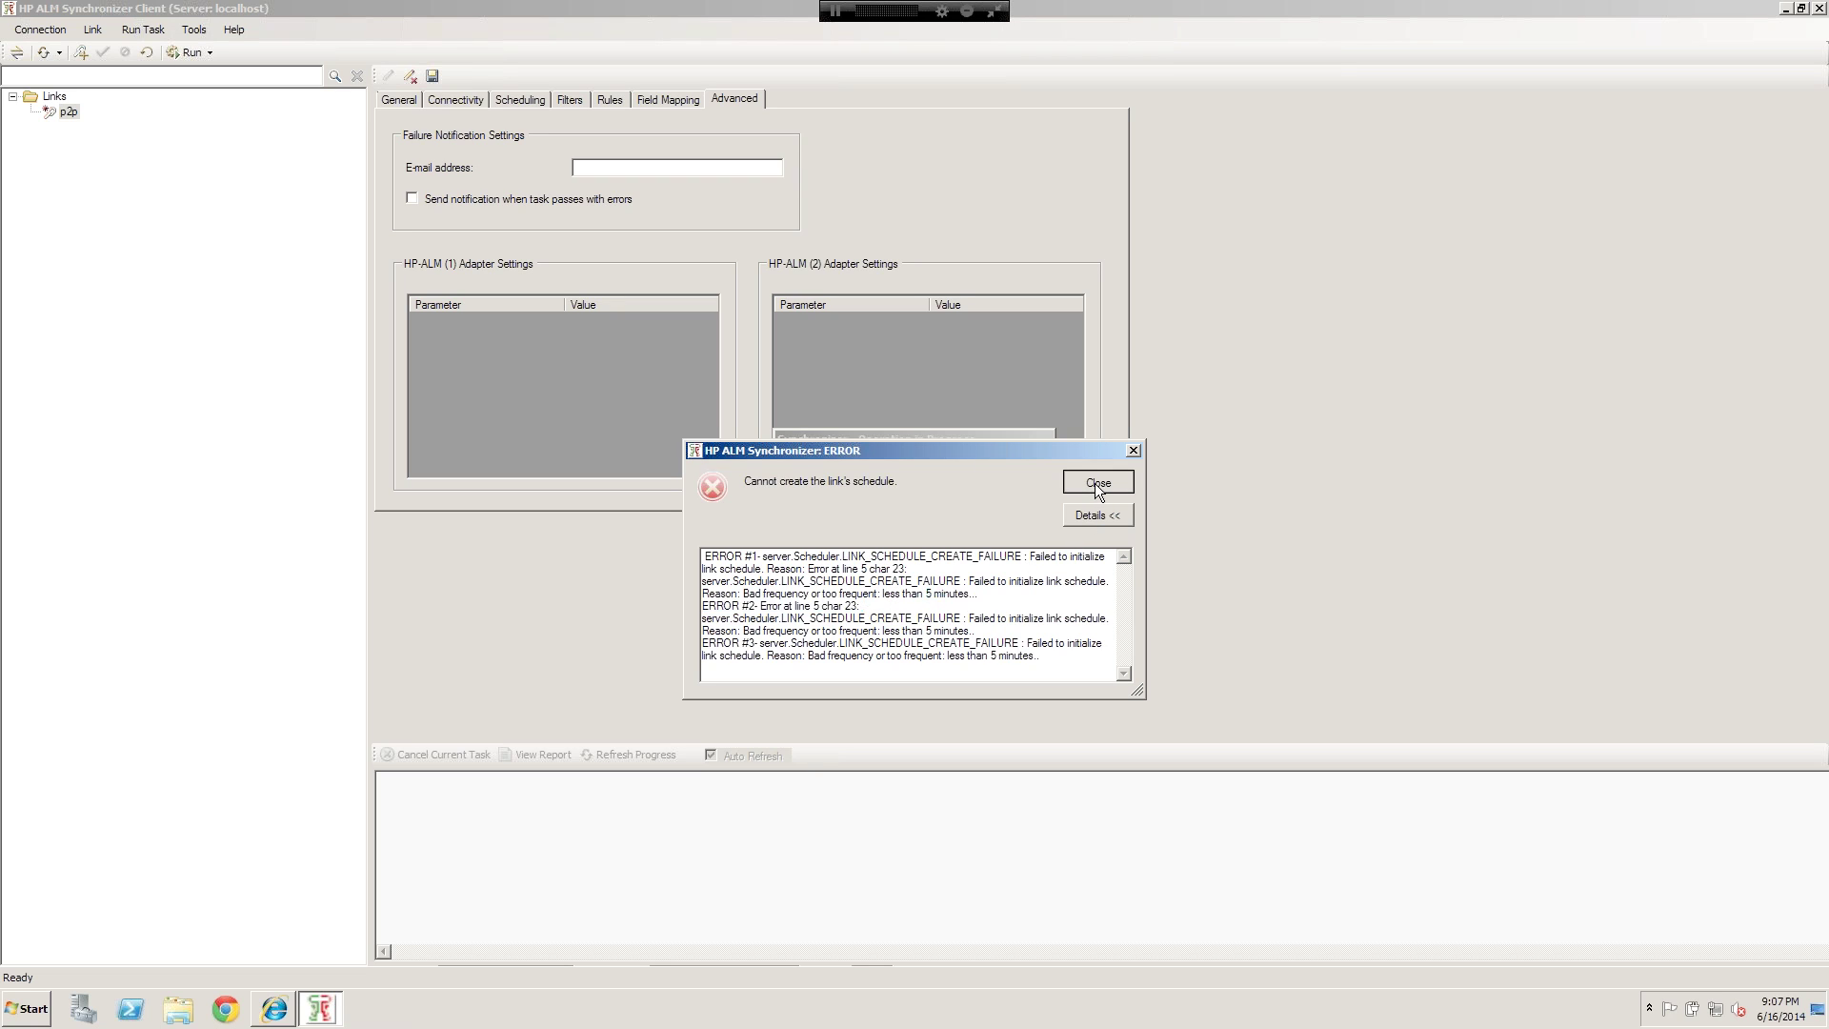
# Step: Raise the incremental sync interval to 8 minutes and save the link to the server
pyautogui.click(480, 103)
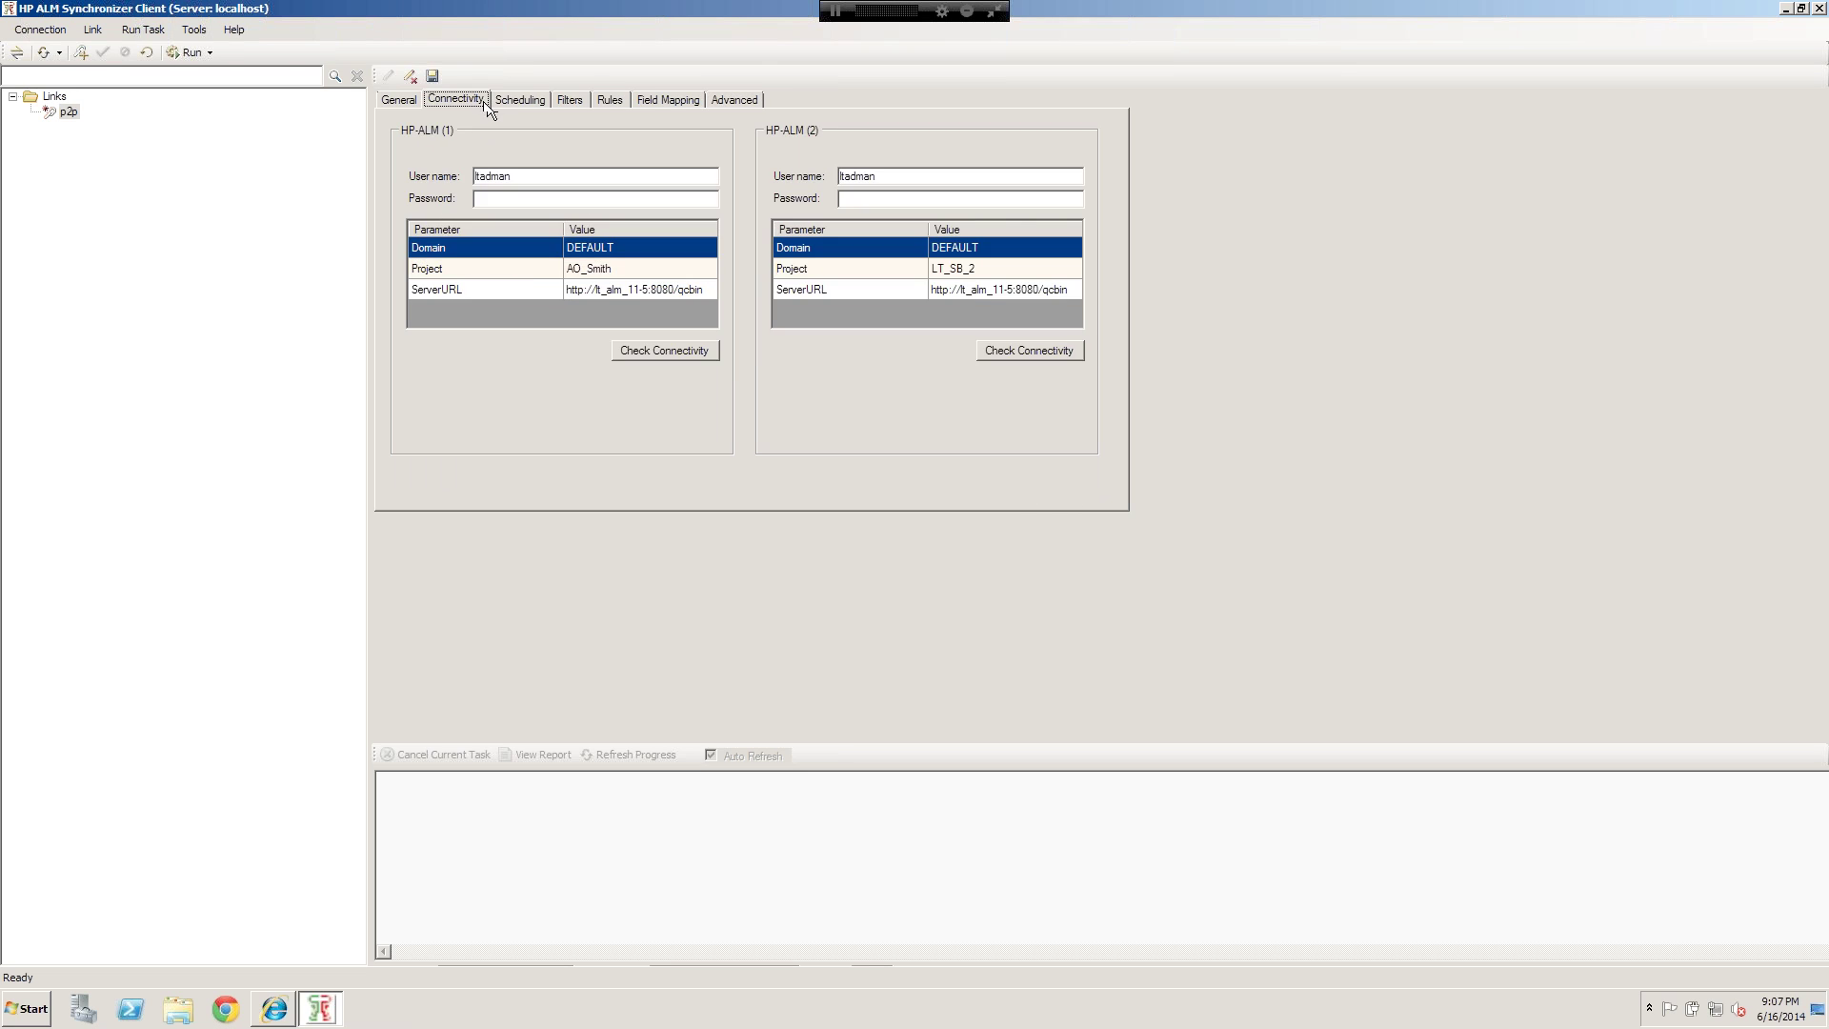
pyautogui.click(531, 105)
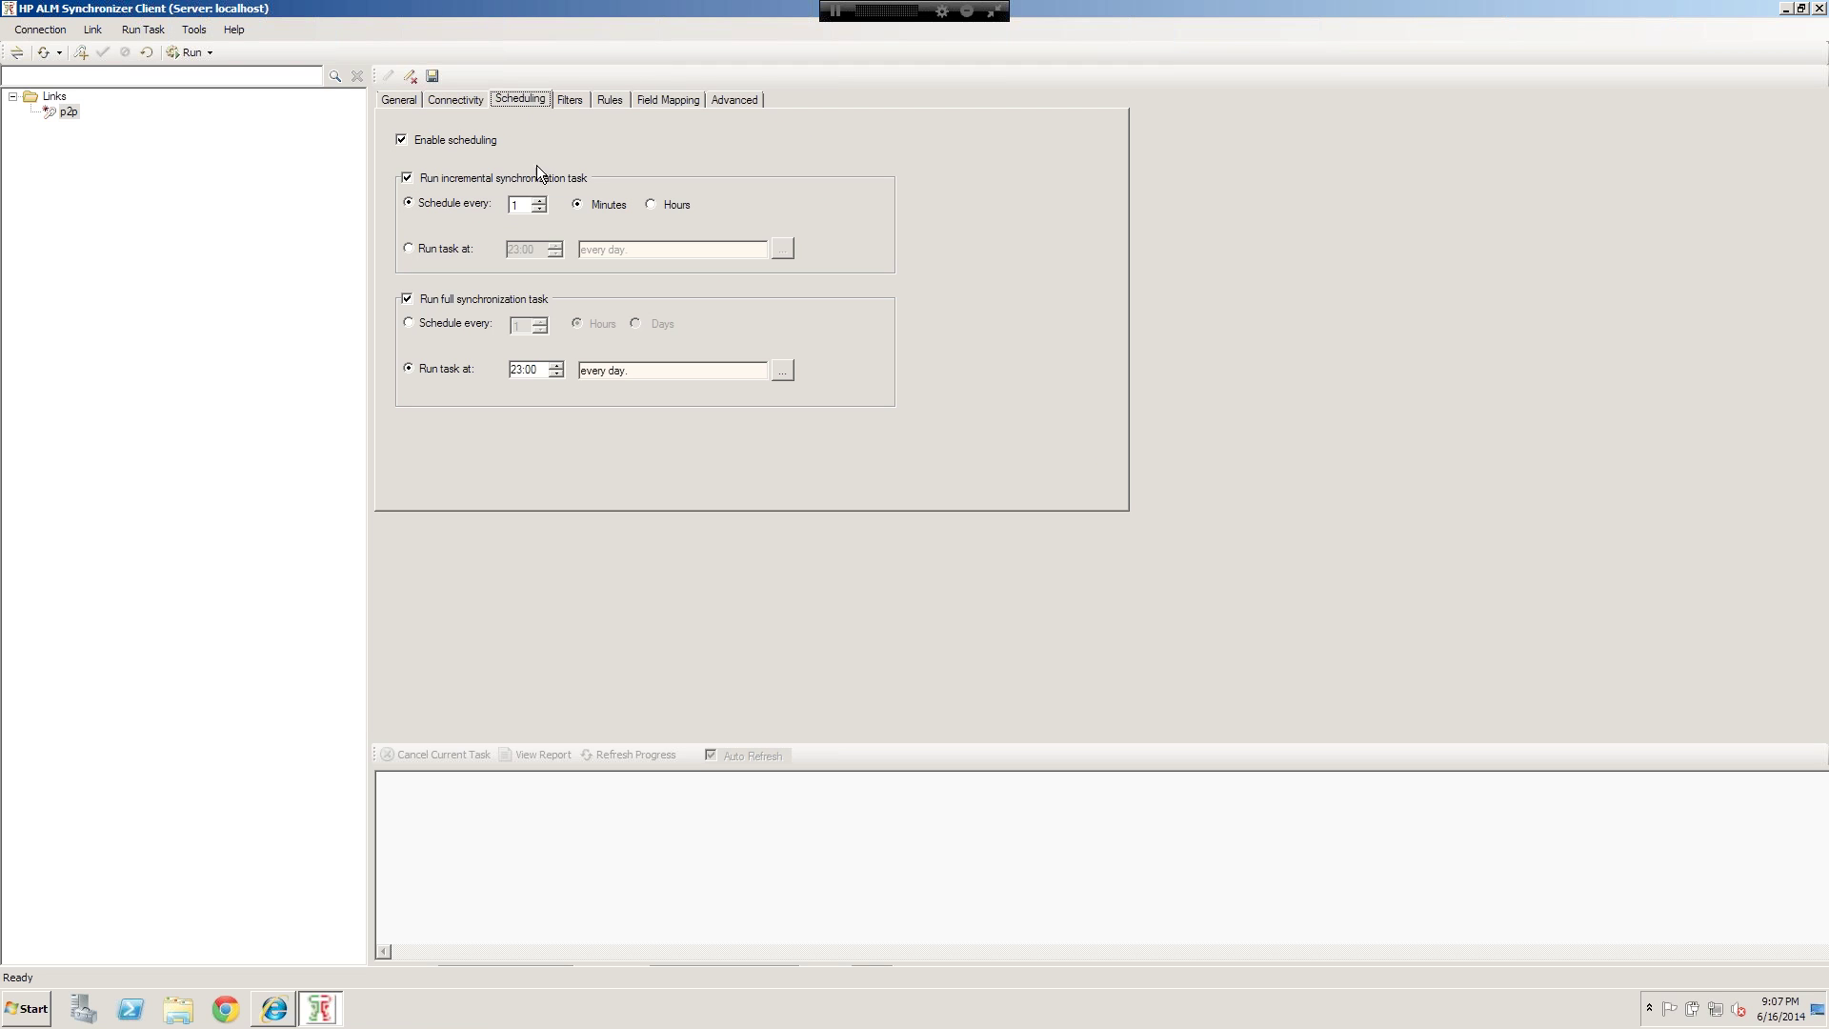
pyautogui.click(539, 201)
pyautogui.click(540, 201)
pyautogui.click(540, 201)
pyautogui.click(540, 201)
pyautogui.click(540, 201)
pyautogui.click(540, 201)
pyautogui.click(539, 201)
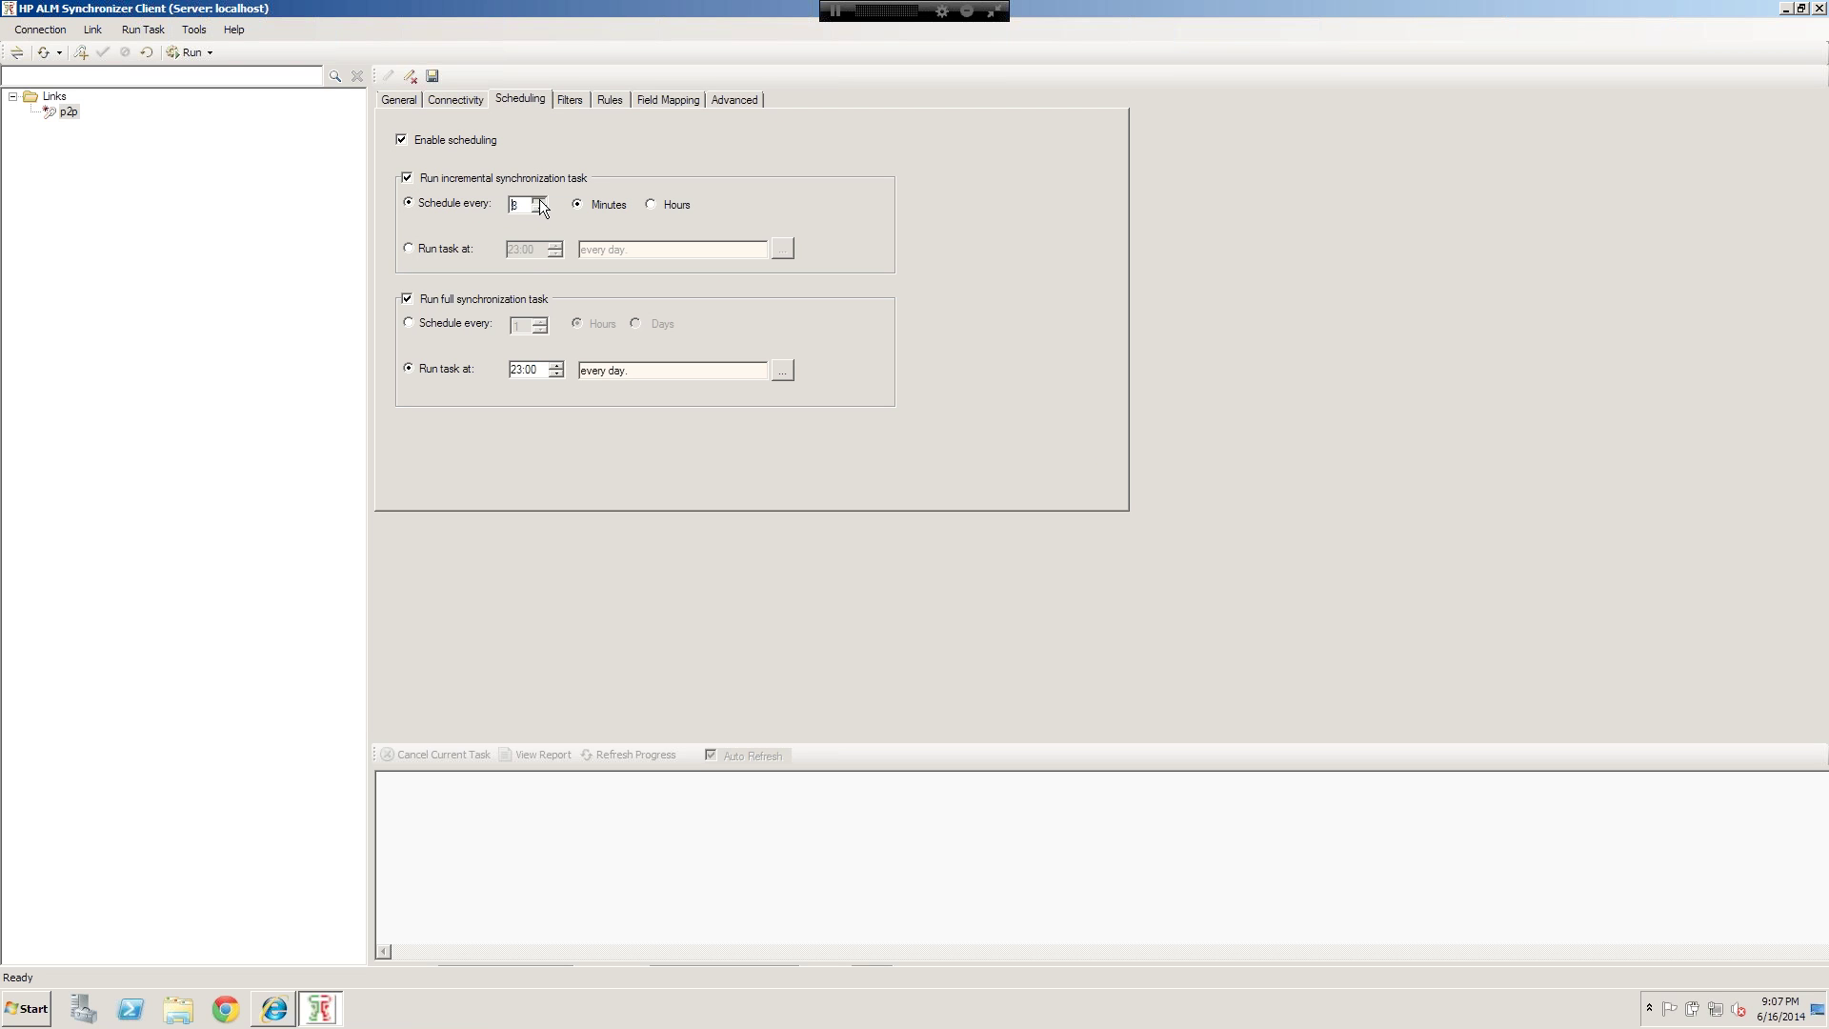
pyautogui.click(432, 76)
pyautogui.click(972, 560)
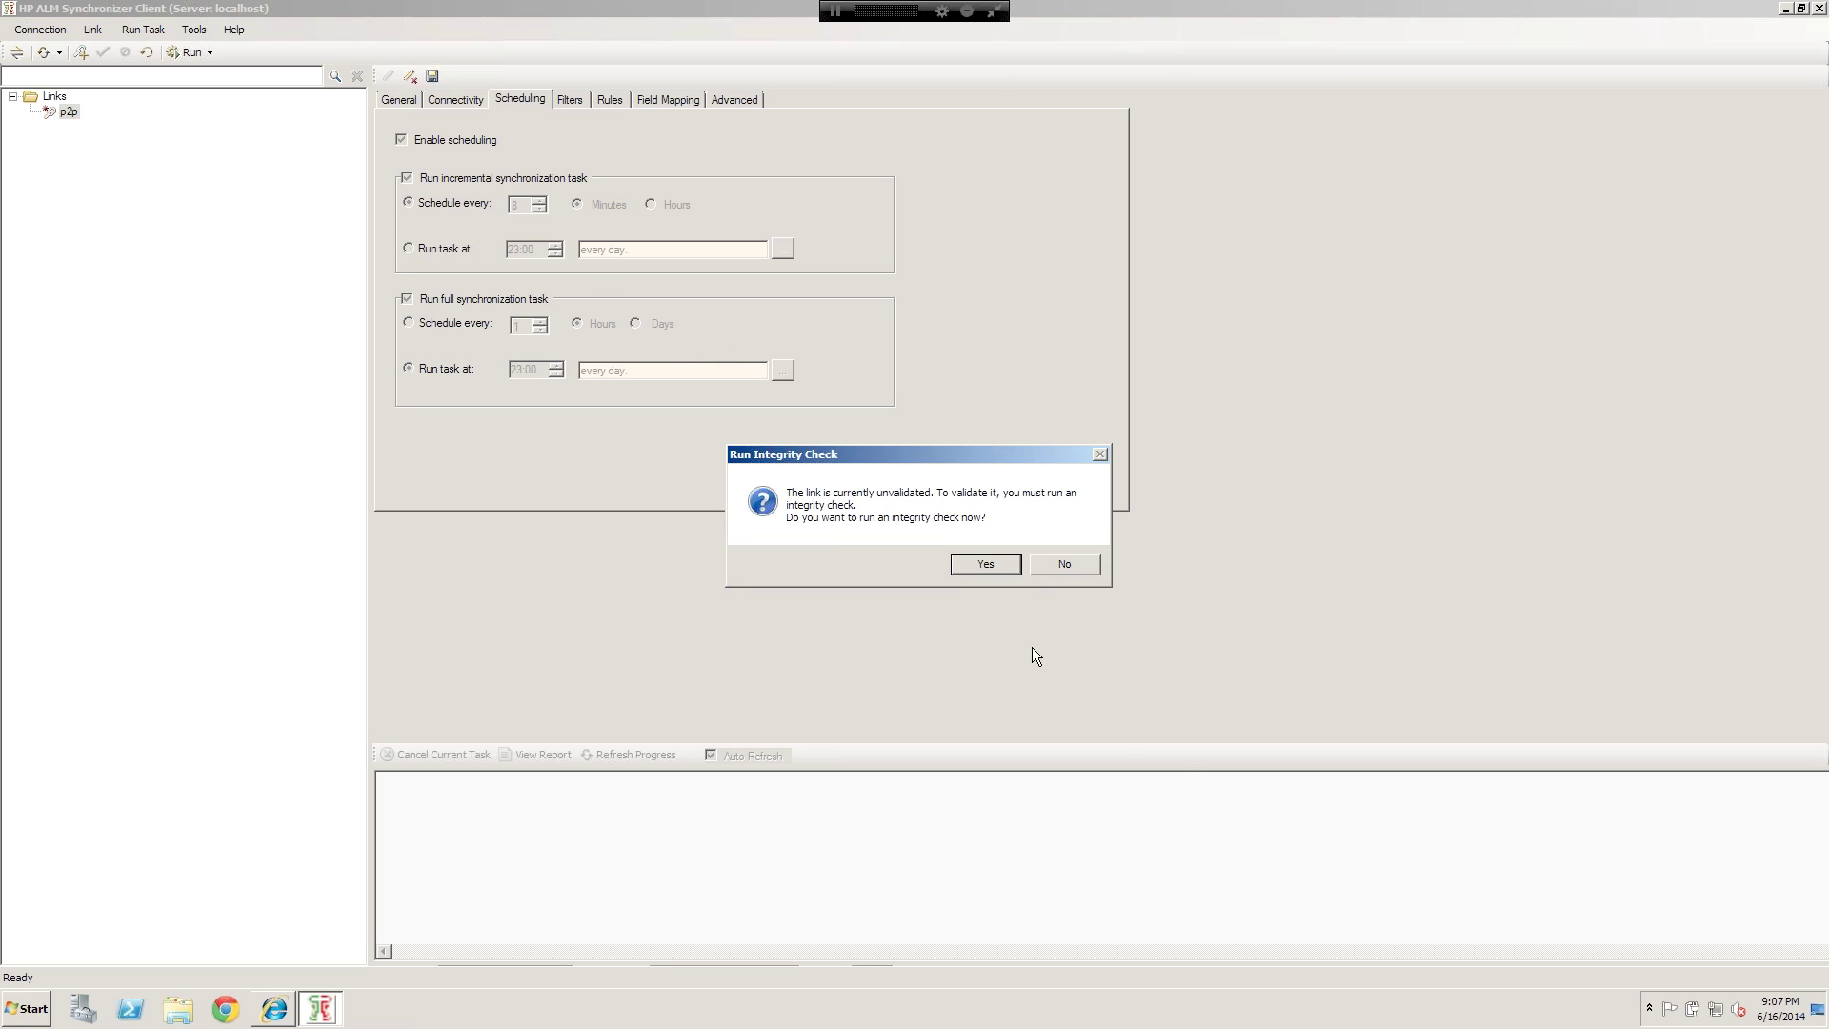
# Step: Run the integrity check on the link and select p2p in the Links tree after it fails
pyautogui.click(961, 564)
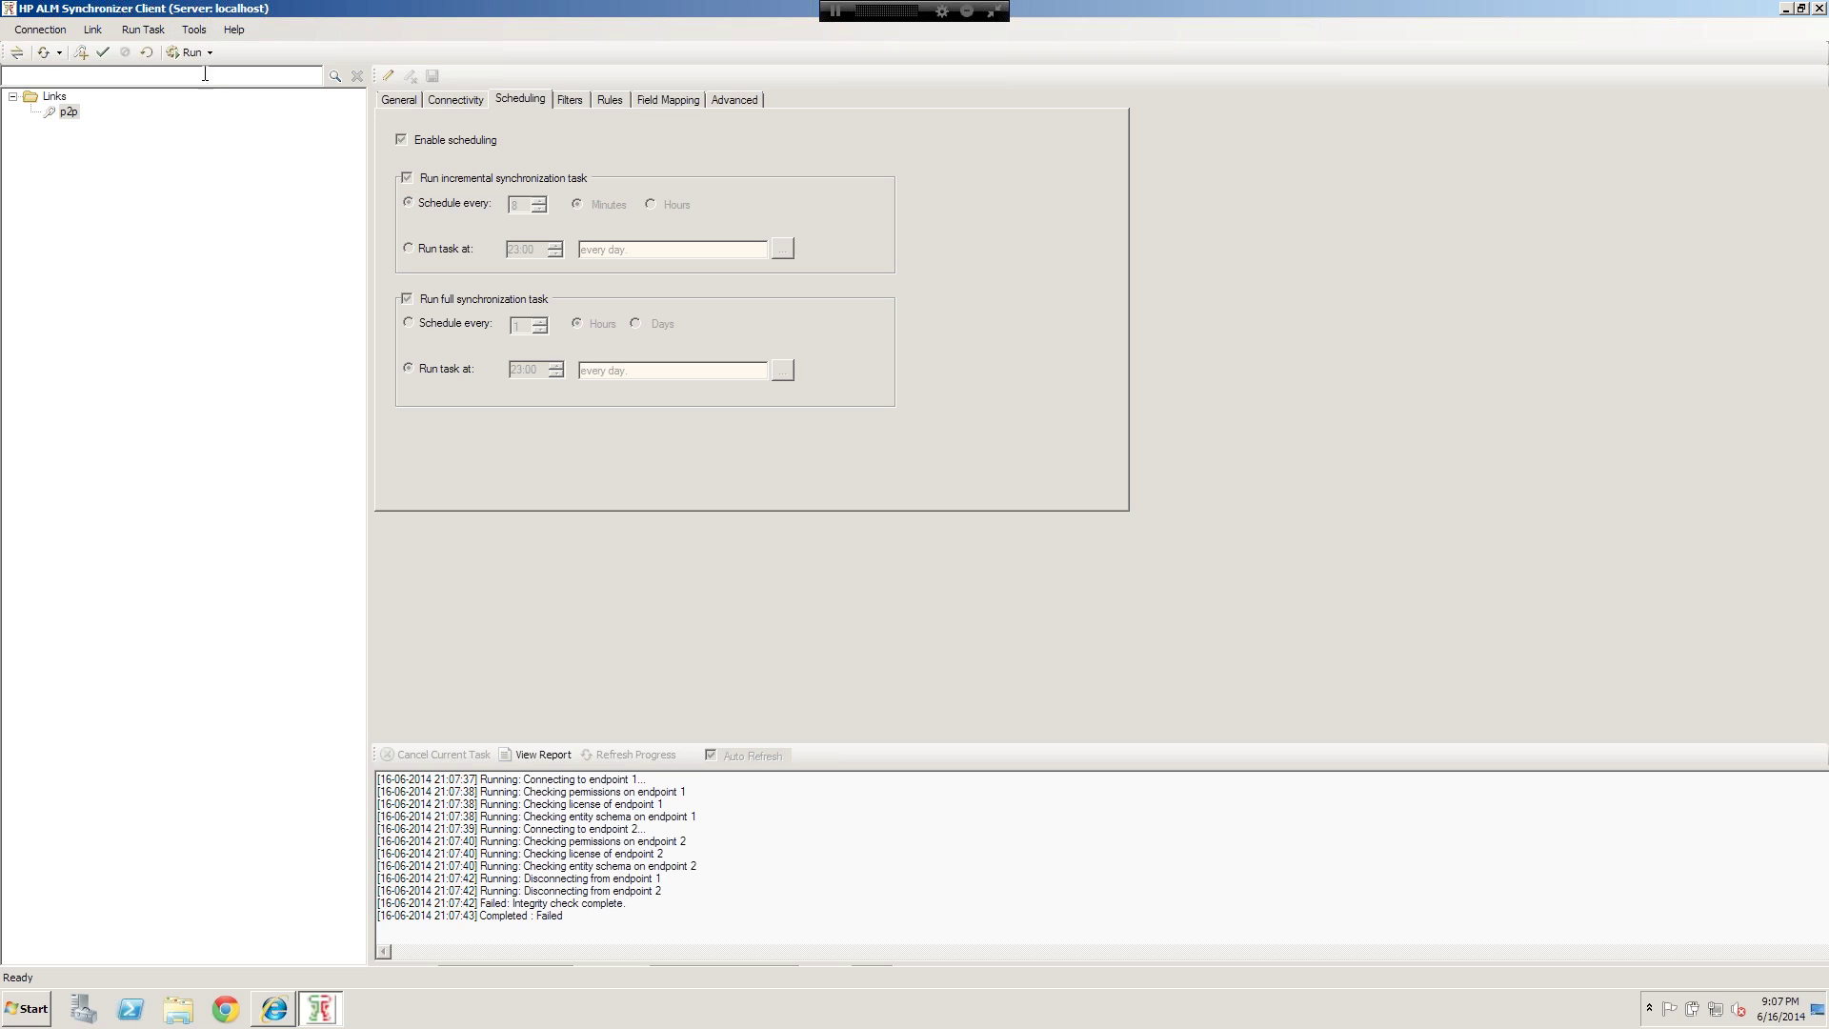
pyautogui.click(202, 55)
pyautogui.click(169, 242)
pyautogui.rightClick(71, 113)
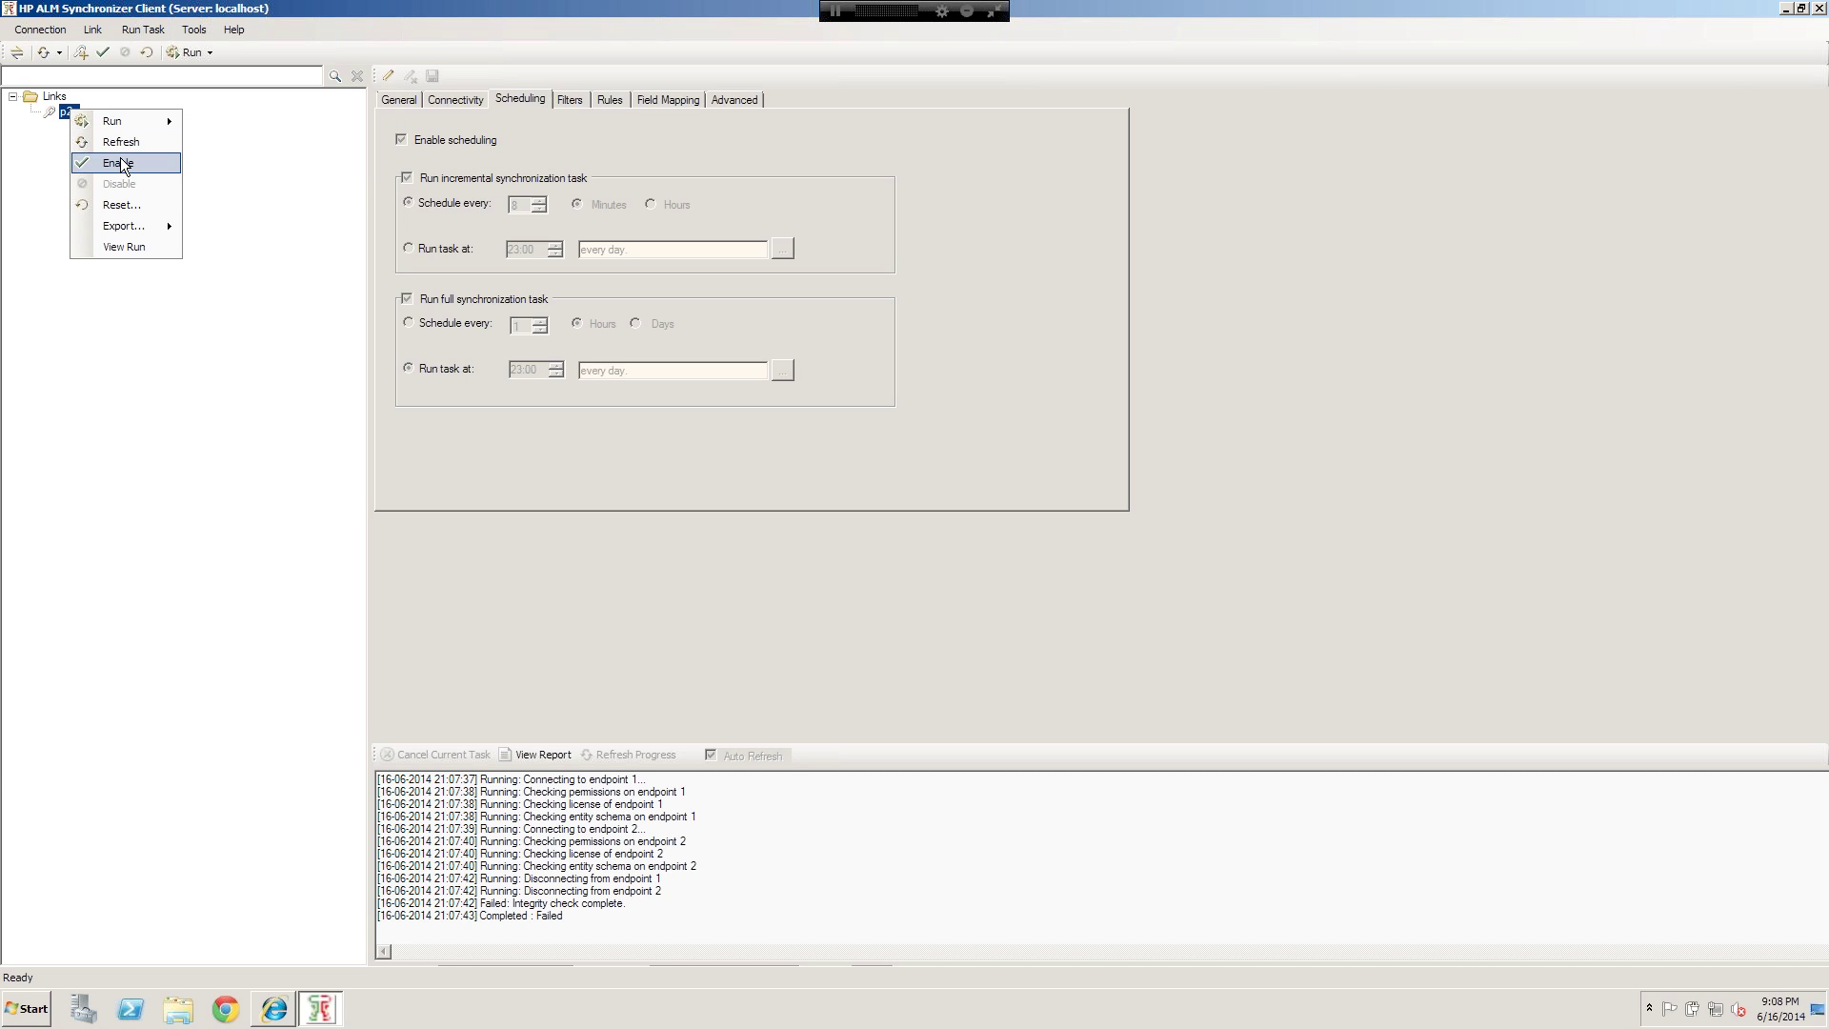
pyautogui.moveTo(133, 226)
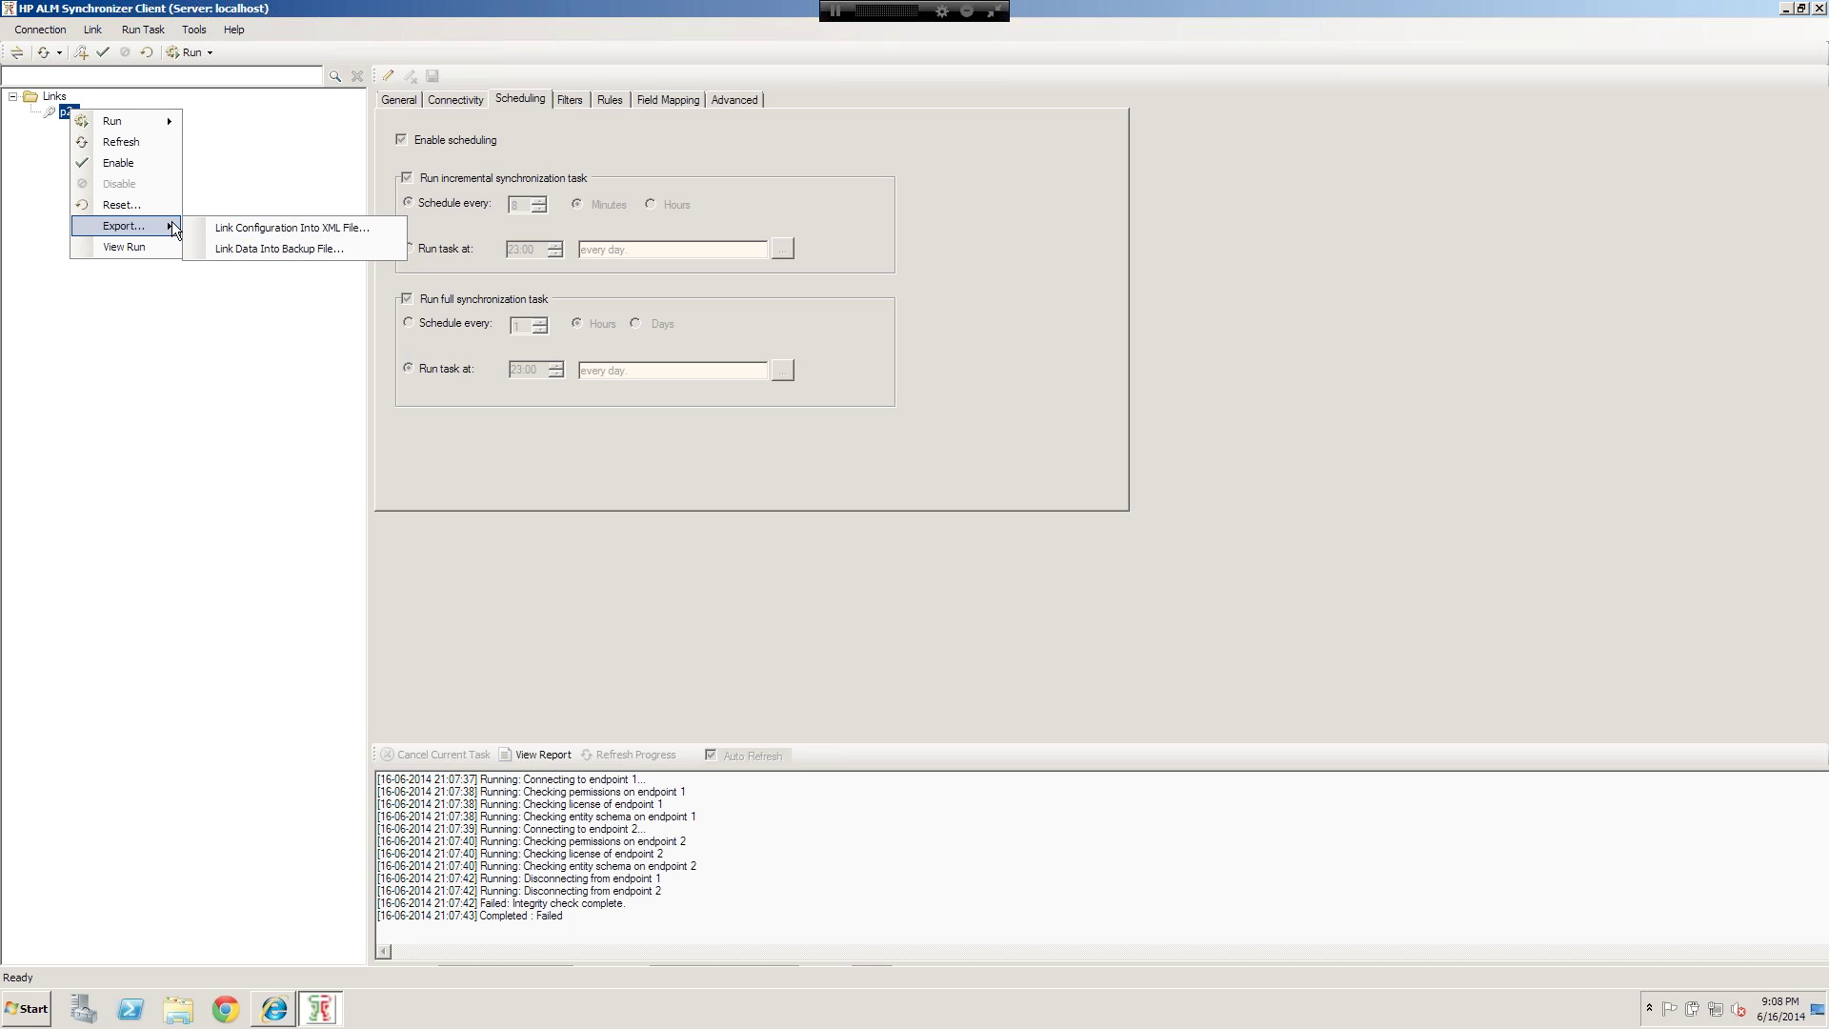
pyautogui.click(276, 175)
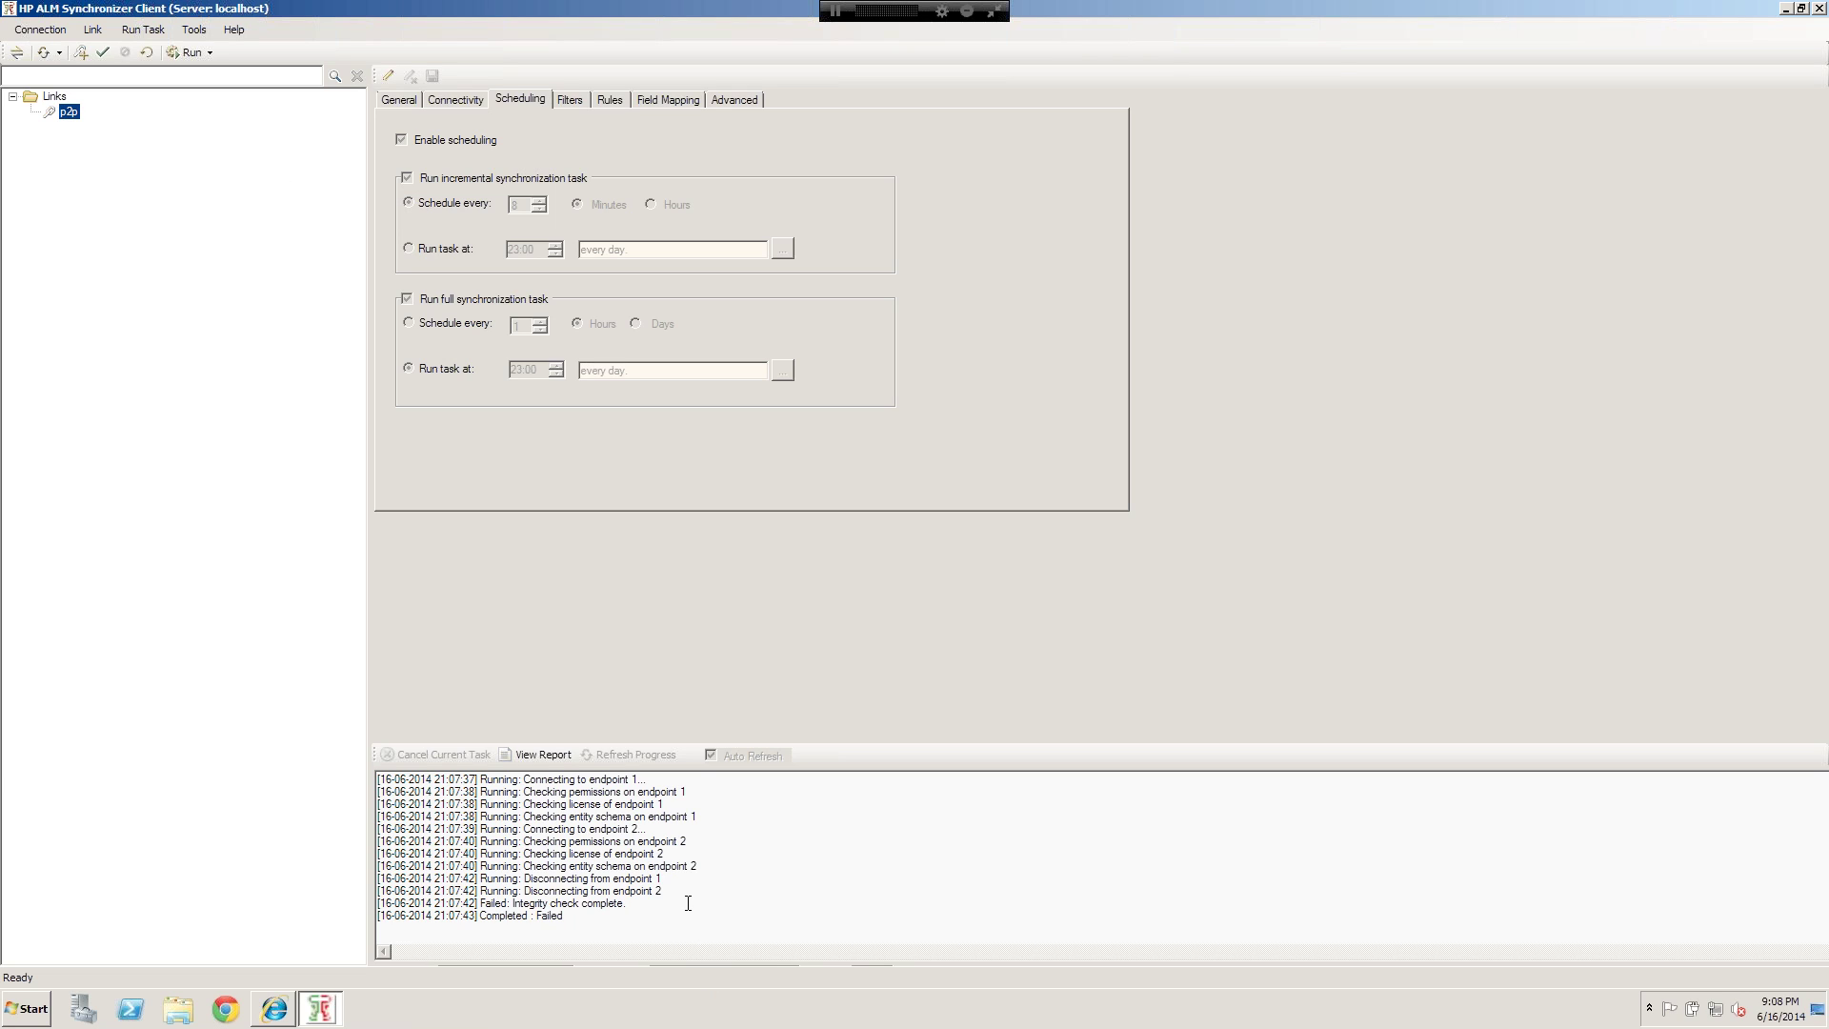
# Step: Open the integrity check Run Report and scroll to the failed mandatory field mapping checks
pyautogui.click(506, 755)
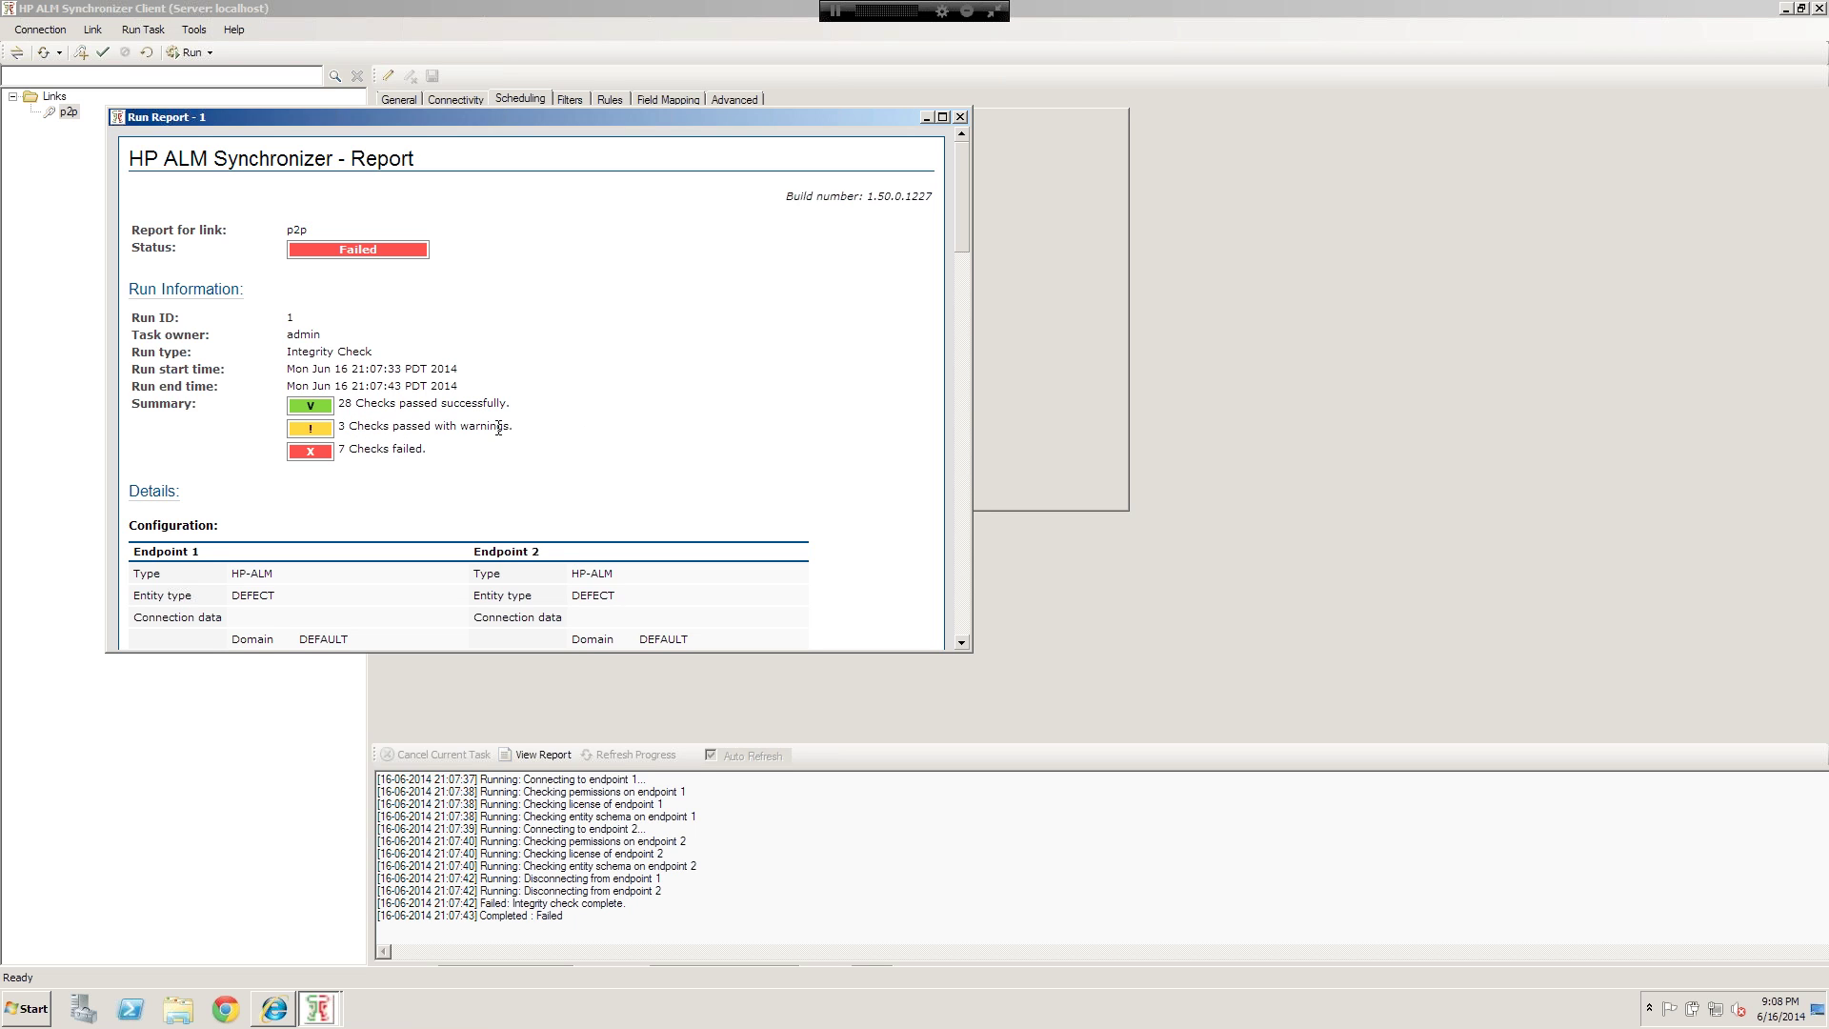
pyautogui.scroll(-5, 408, 443)
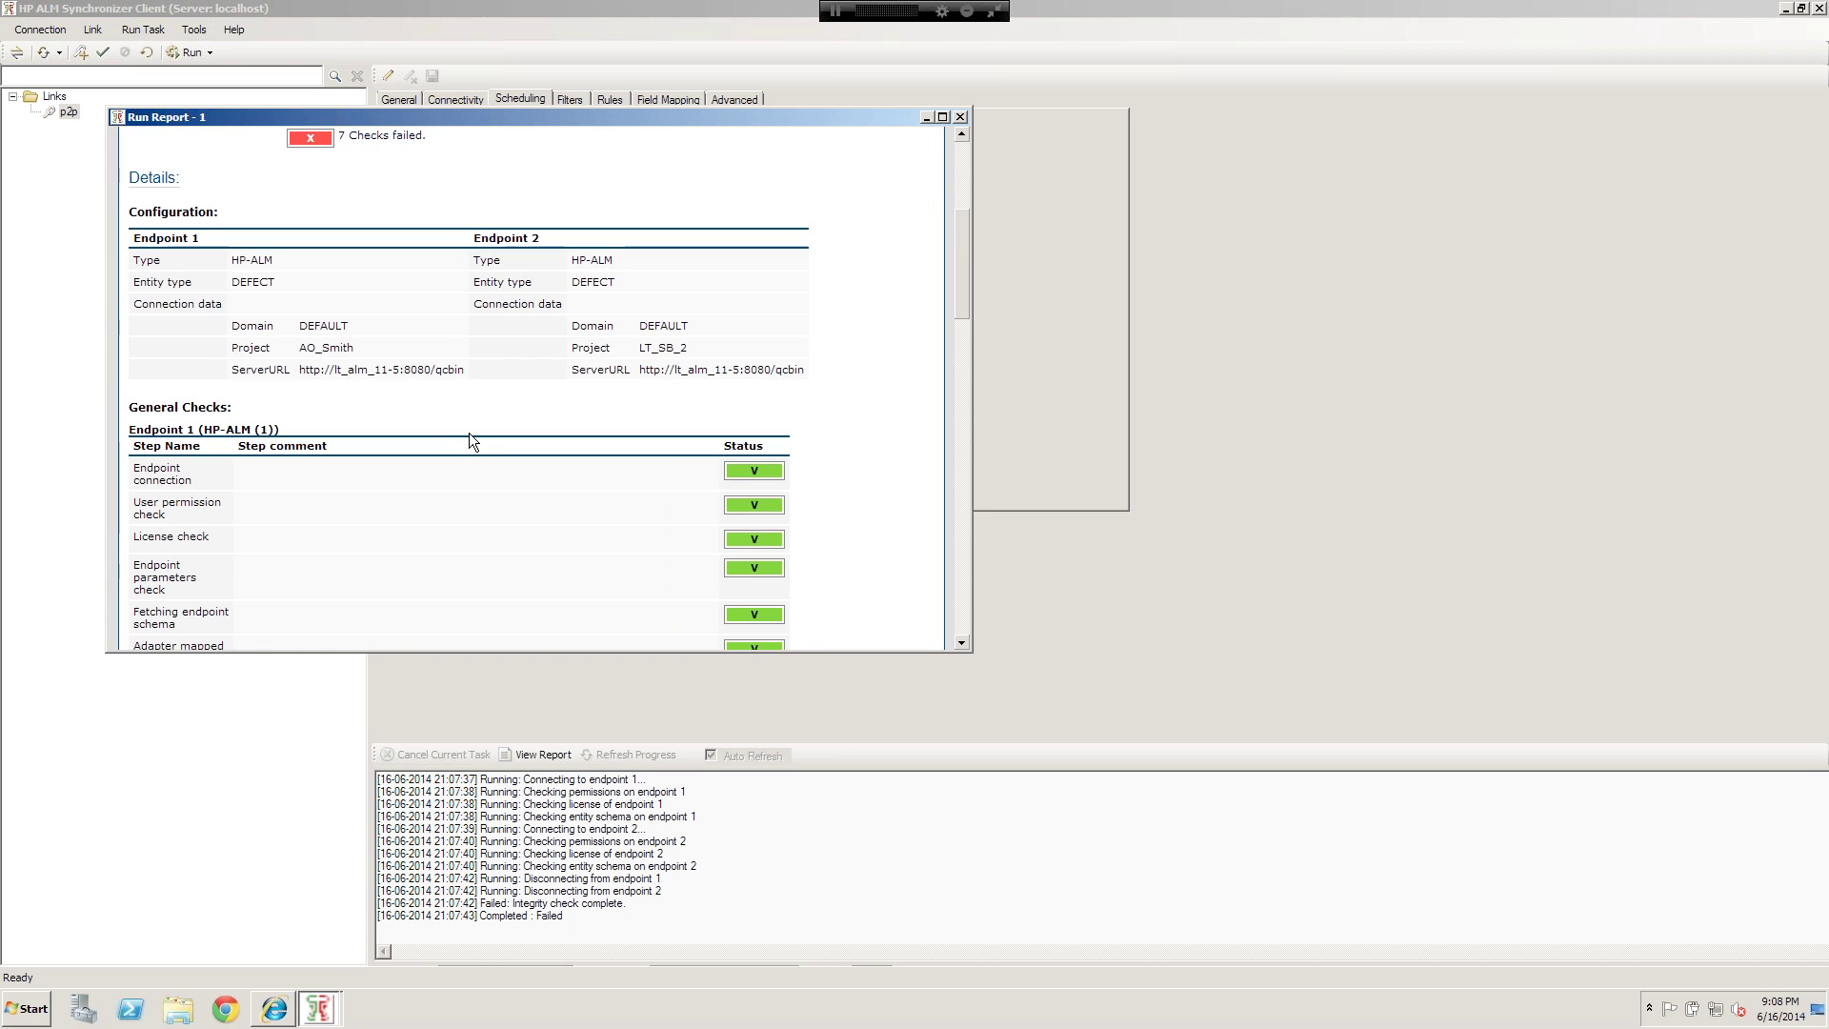
pyautogui.scroll(8, 469, 432)
pyautogui.scroll(-10, 467, 430)
pyautogui.scroll(-5, 538, 379)
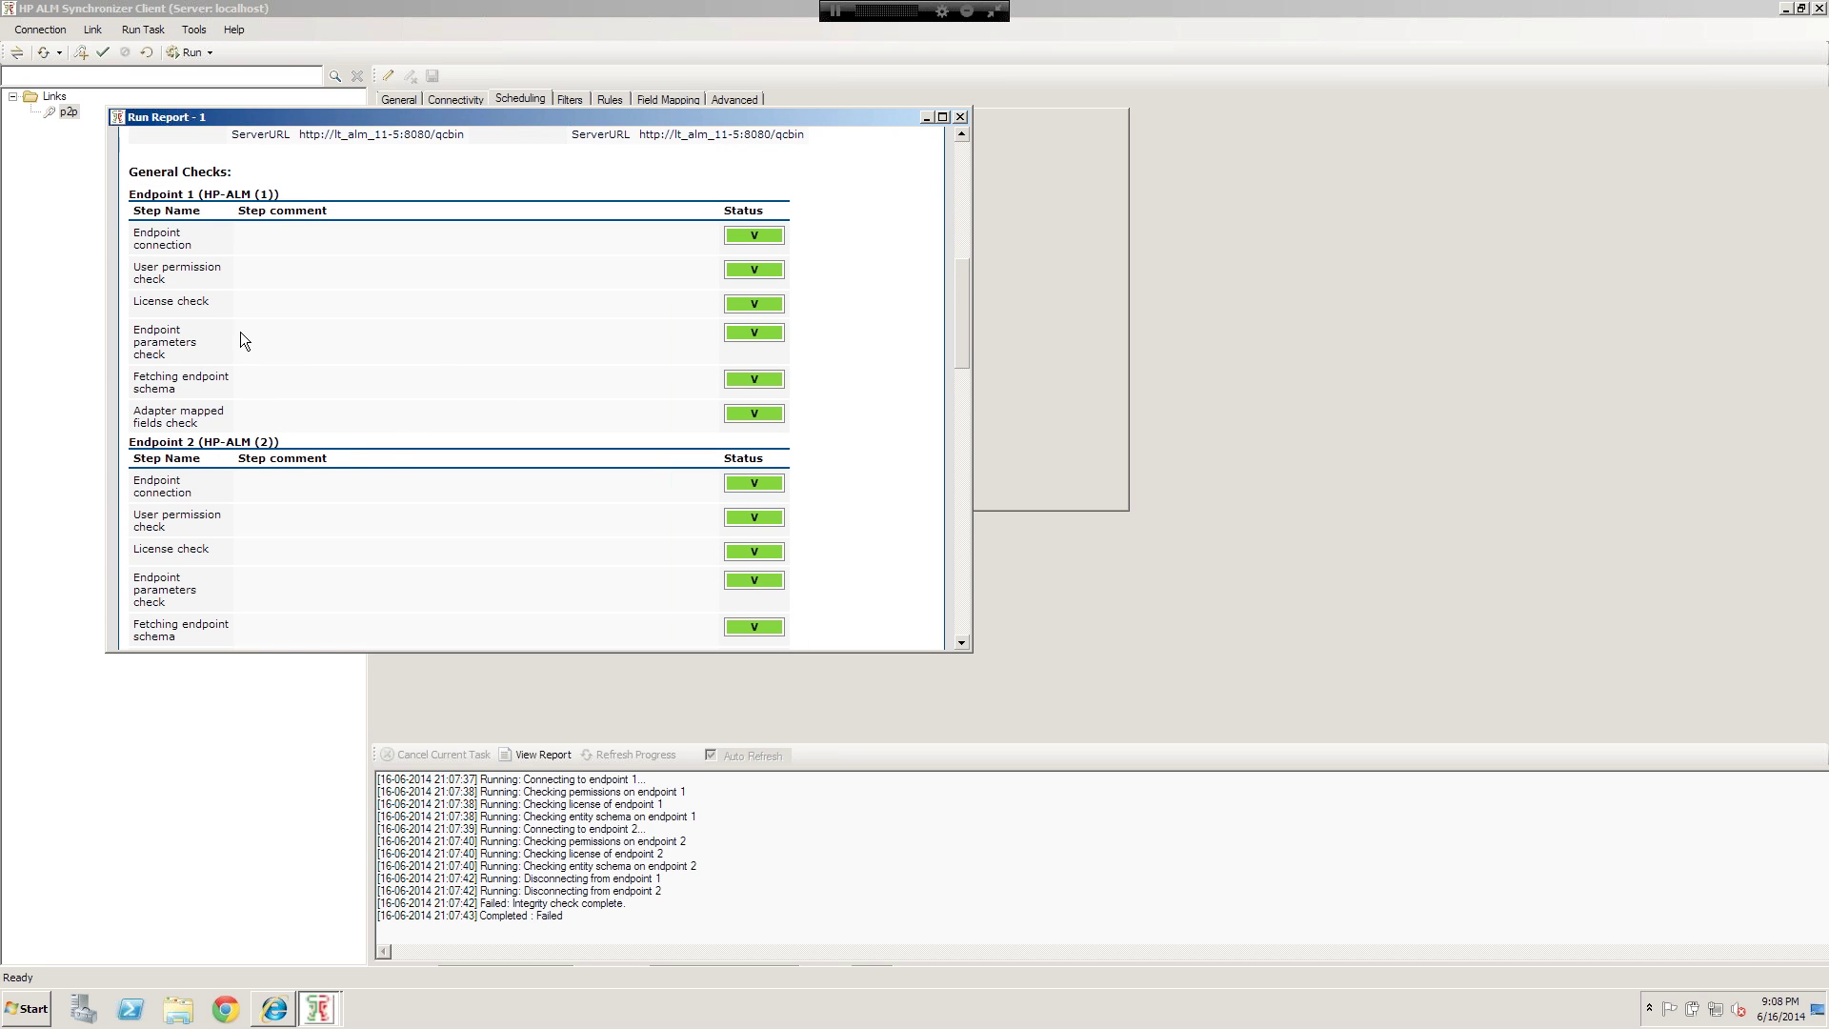
pyautogui.scroll(-5, 307, 328)
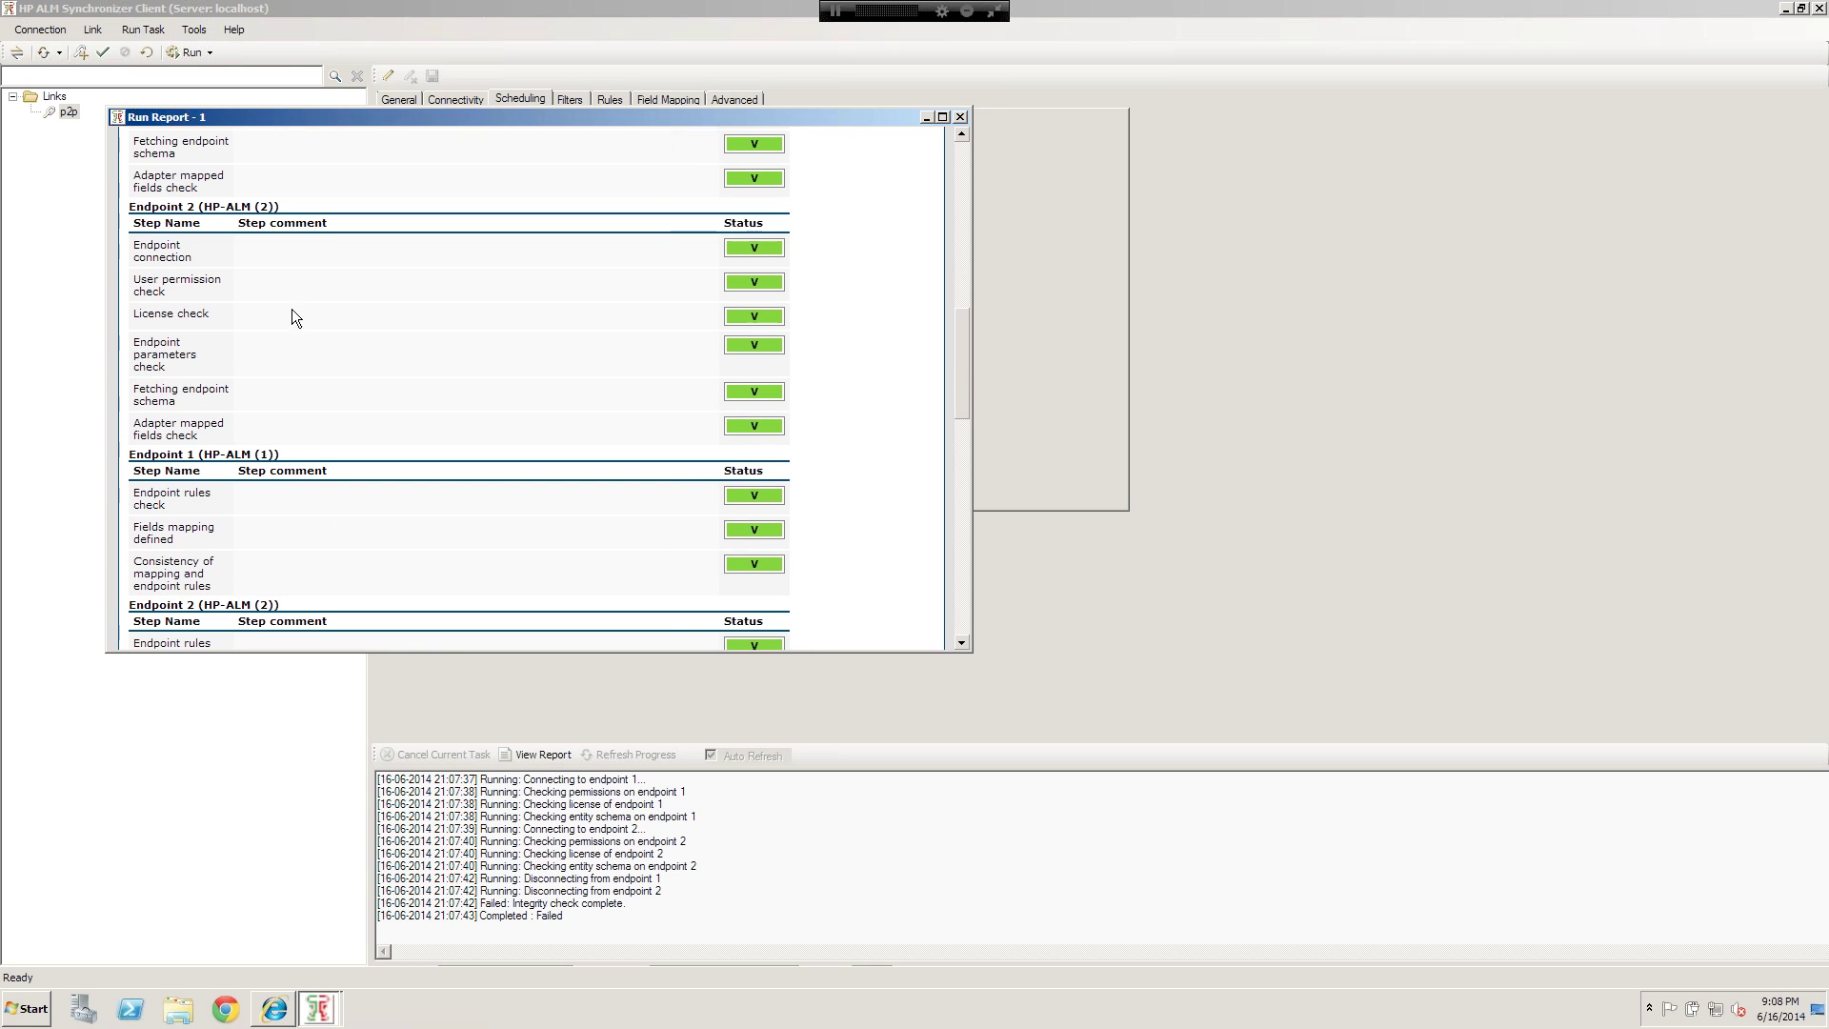
pyautogui.scroll(-13, 286, 345)
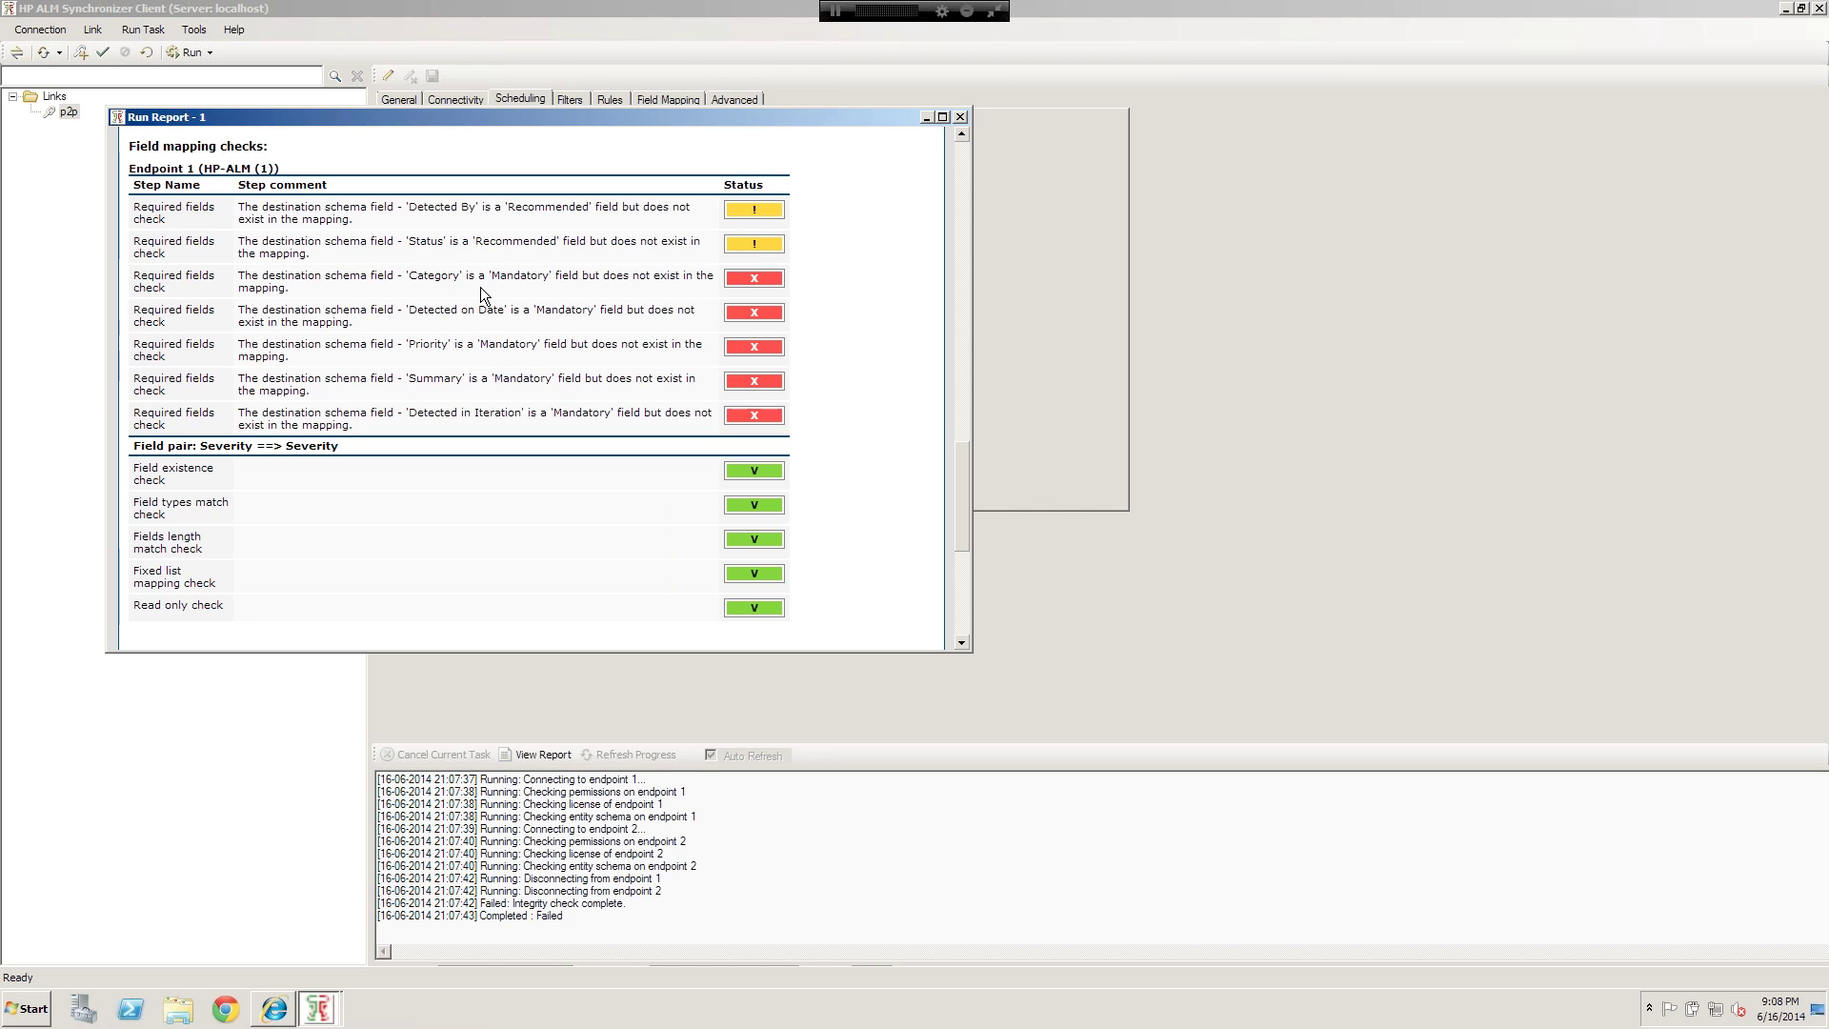
pyautogui.scroll(-1, 482, 288)
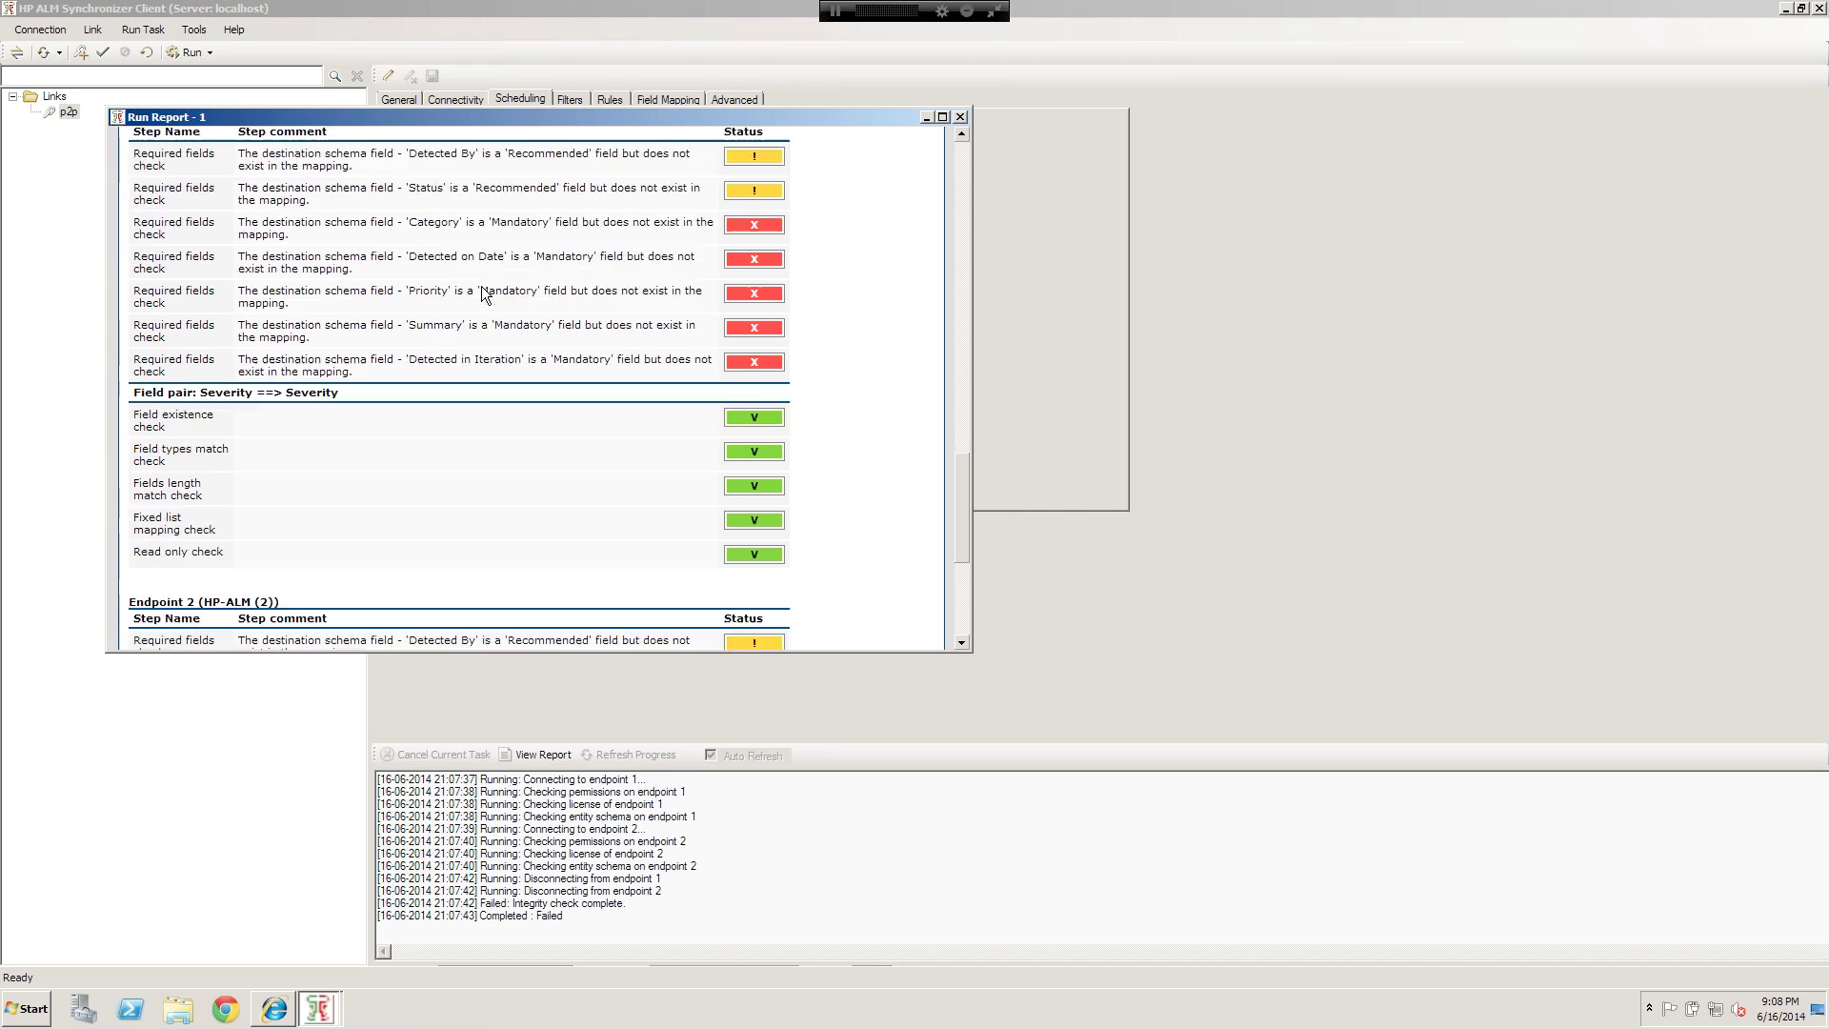
pyautogui.scroll(-5, 482, 290)
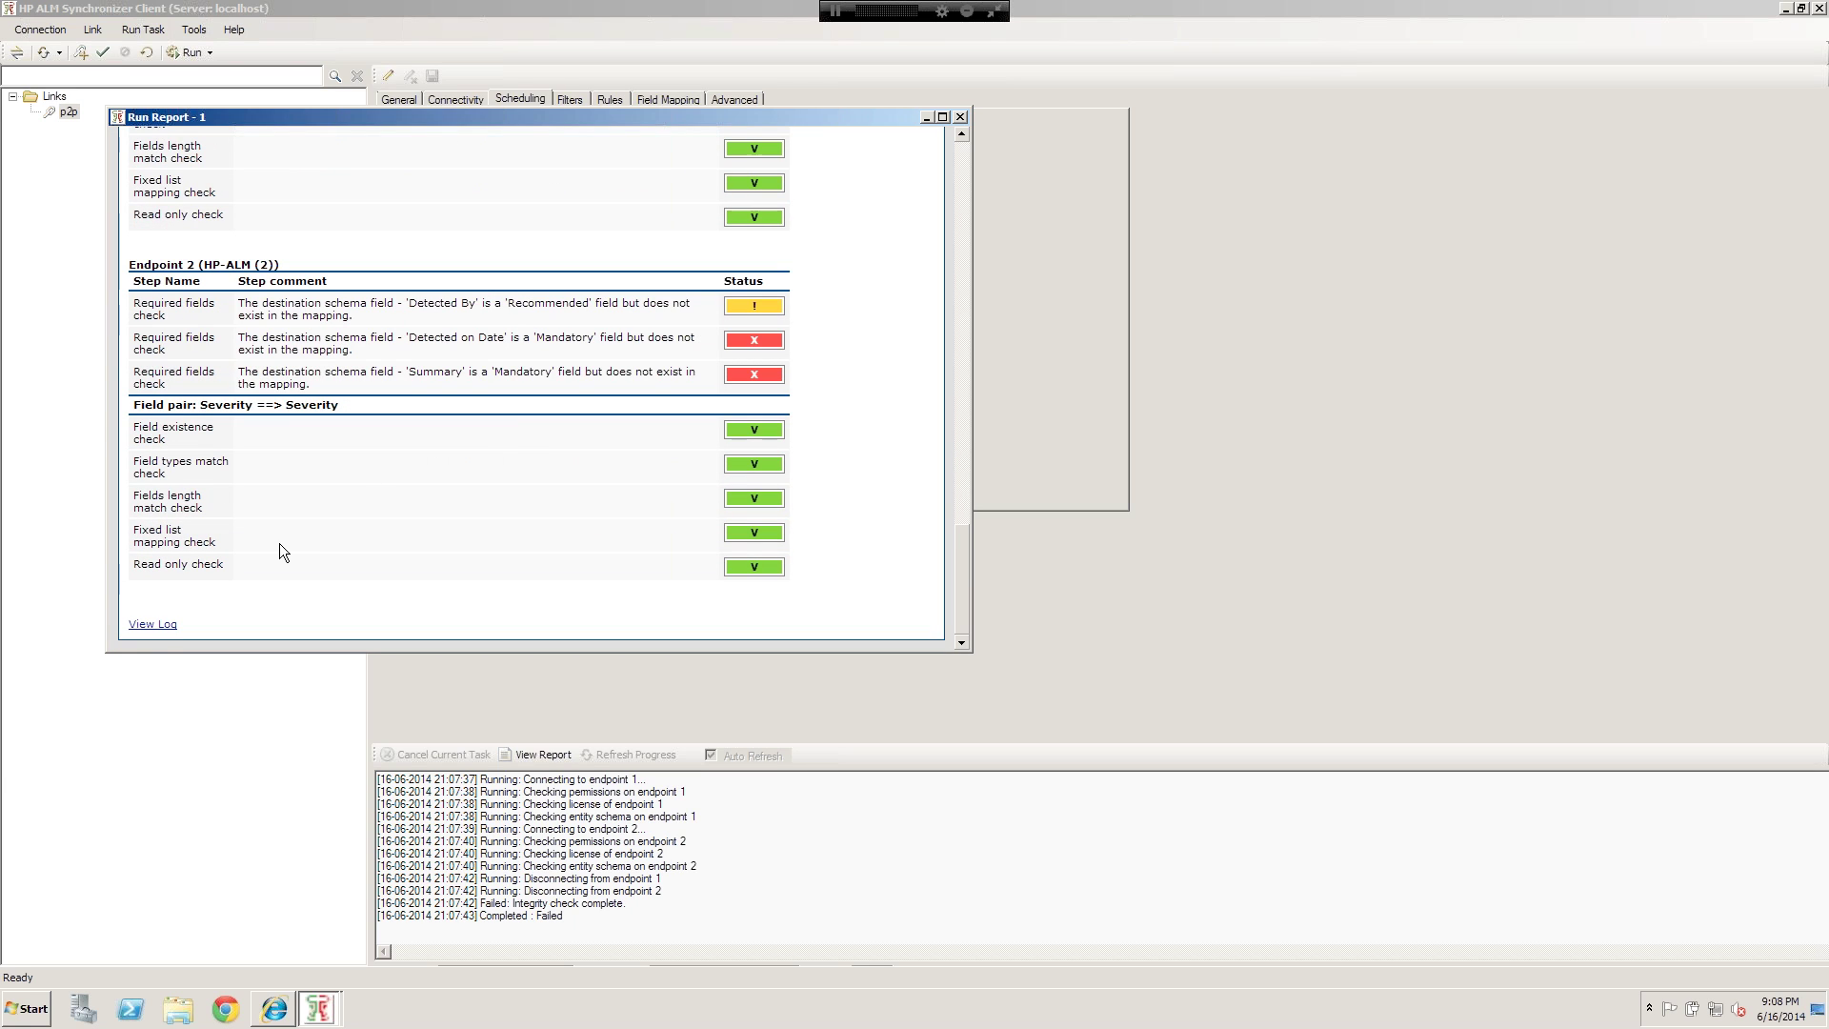
# Step: Open the integrity run's log and review its 5 warnings and 7 errors down to the Integrity Check Failed status
pyautogui.click(151, 625)
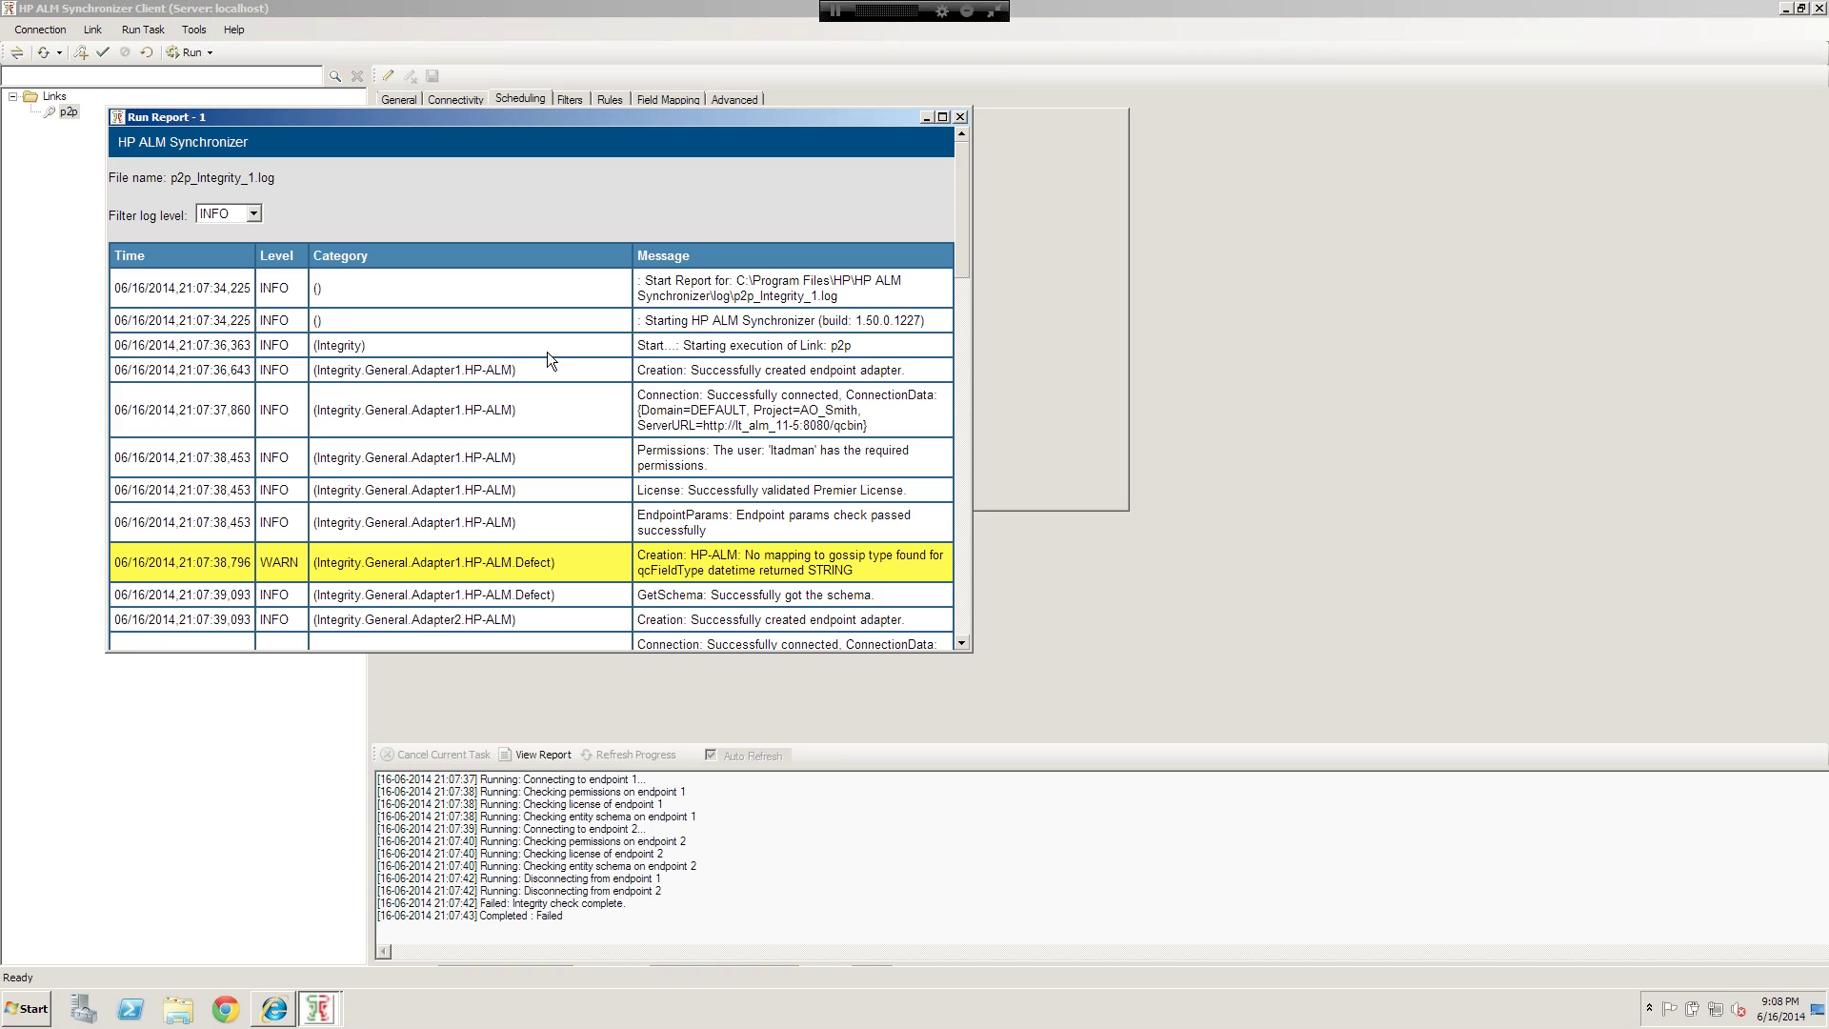
pyautogui.scroll(-5, 543, 346)
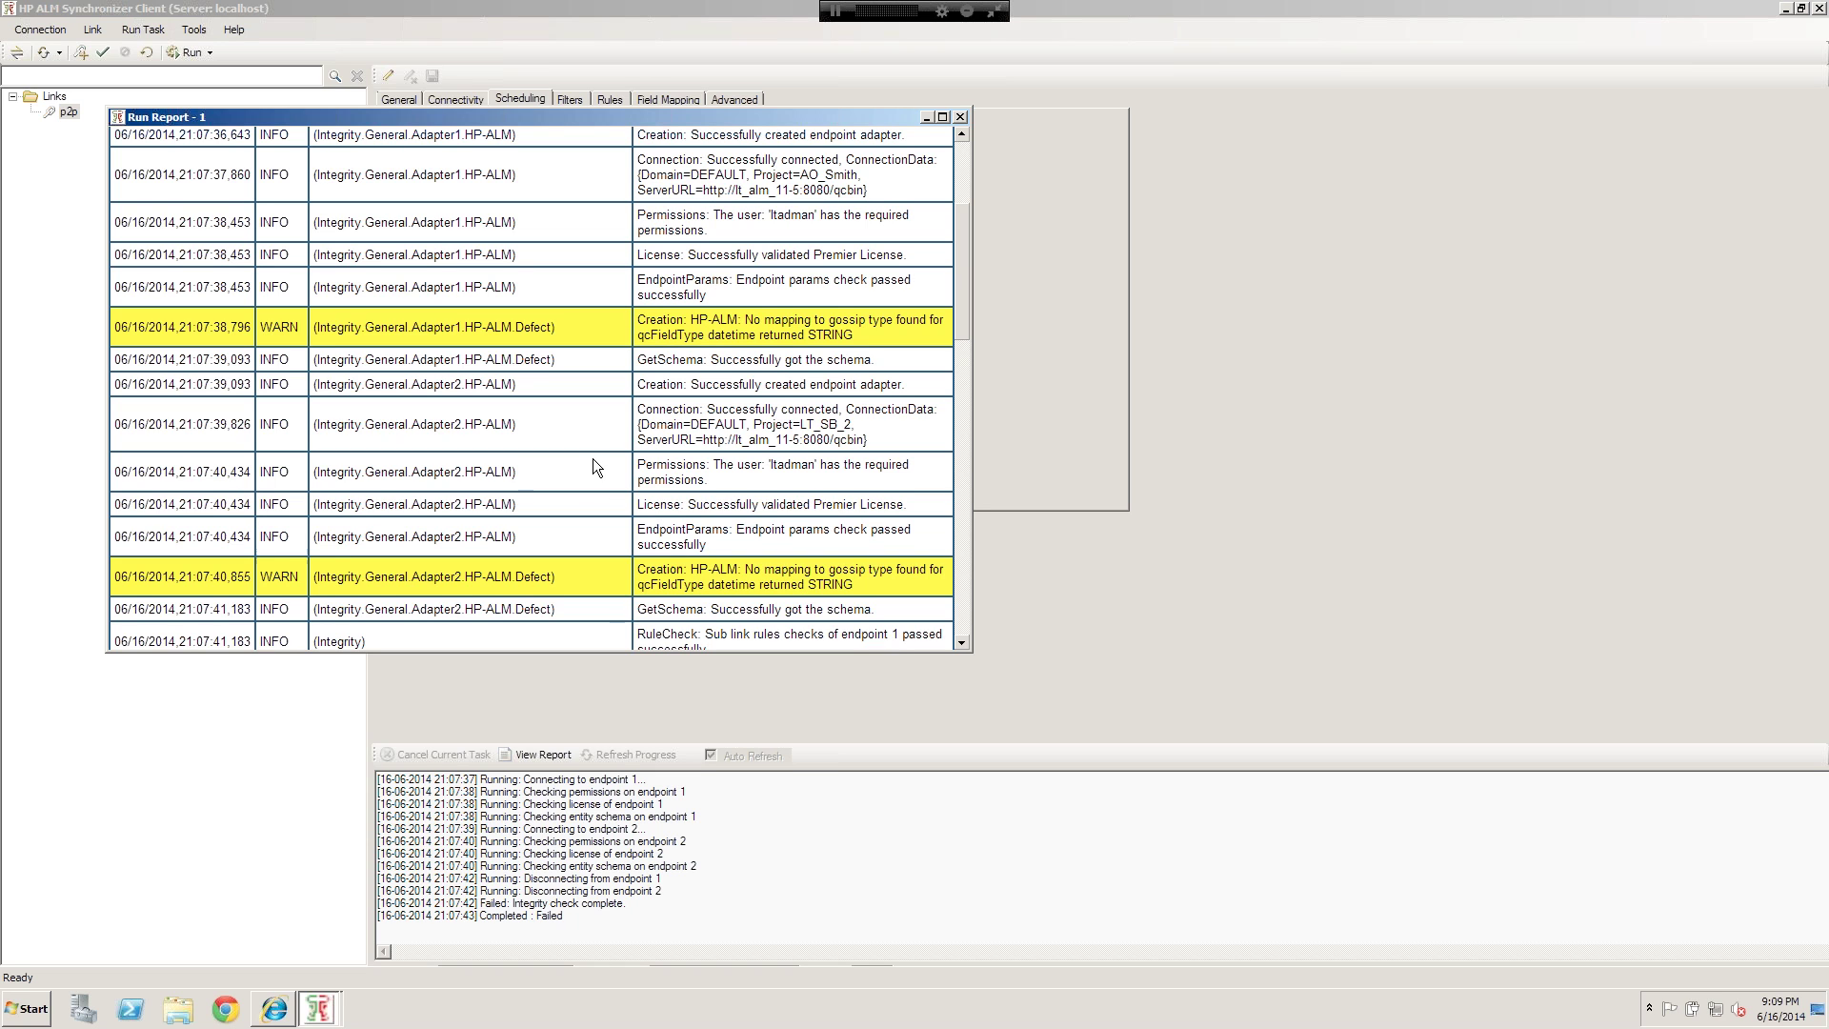
pyautogui.scroll(-3, 592, 459)
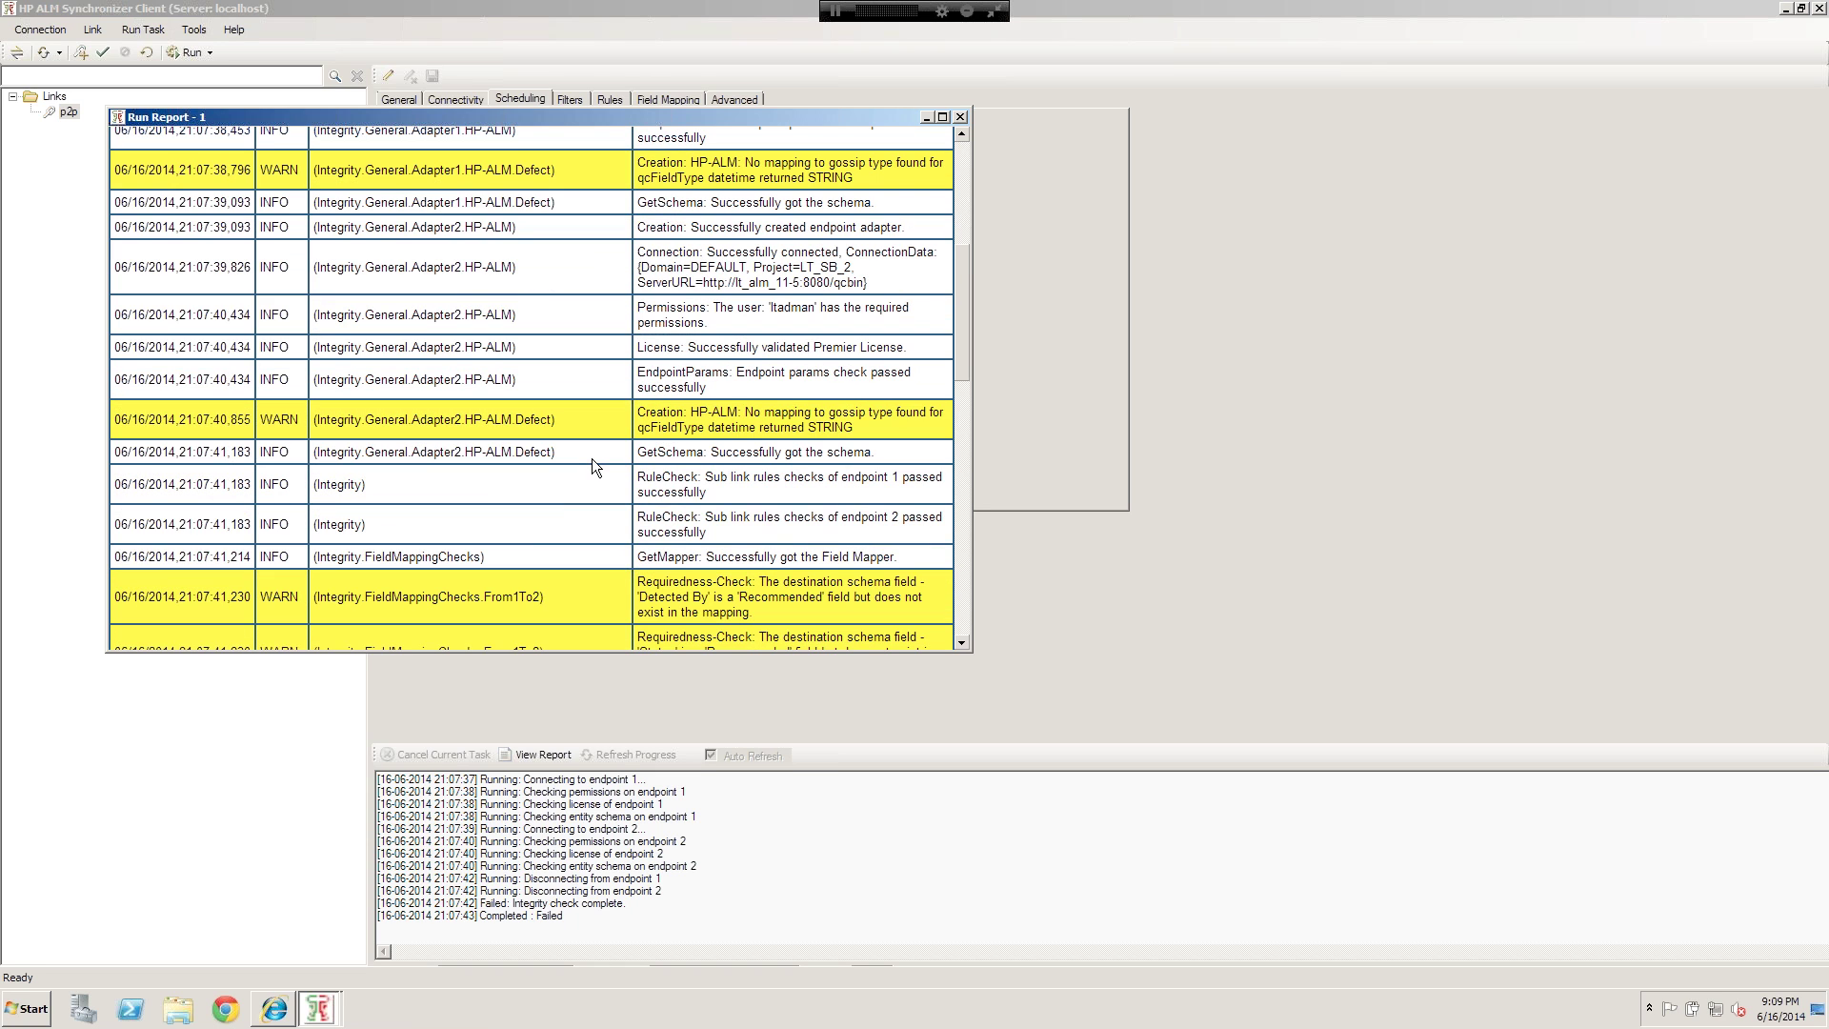
pyautogui.scroll(-1, 592, 457)
pyautogui.scroll(-2, 591, 463)
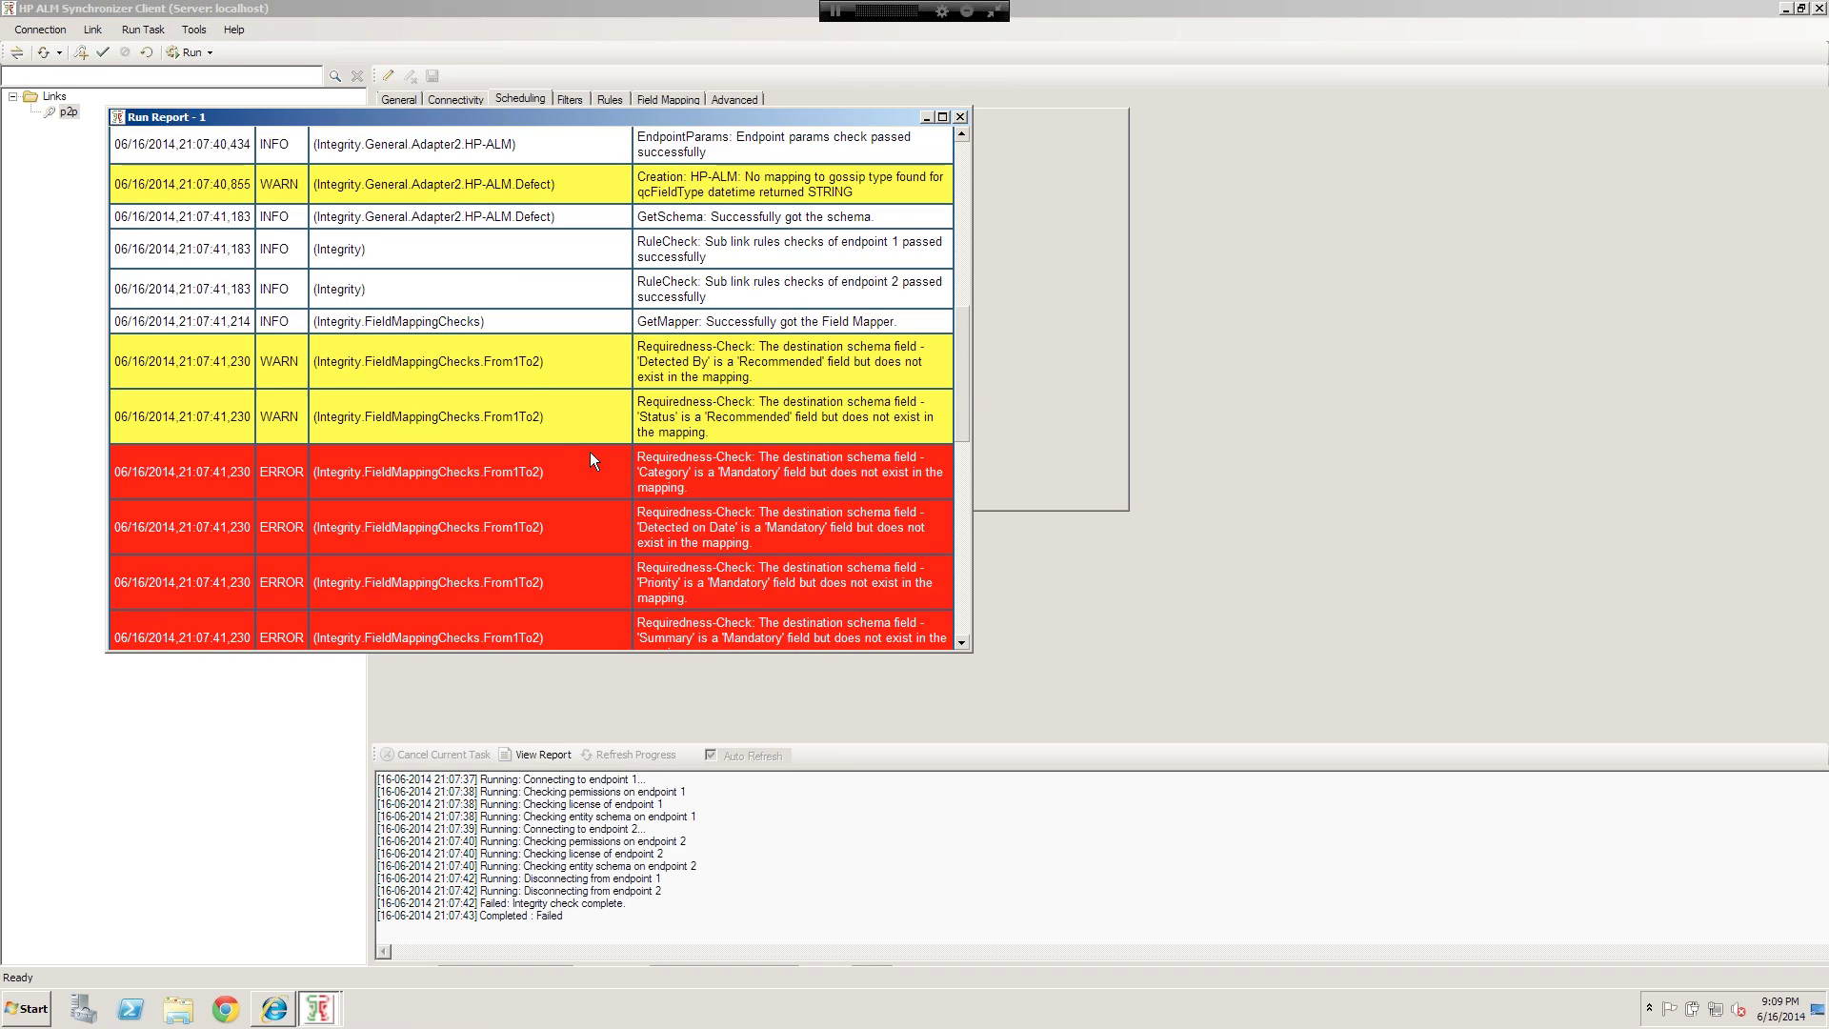
pyautogui.scroll(-3, 591, 457)
pyautogui.scroll(-1, 588, 457)
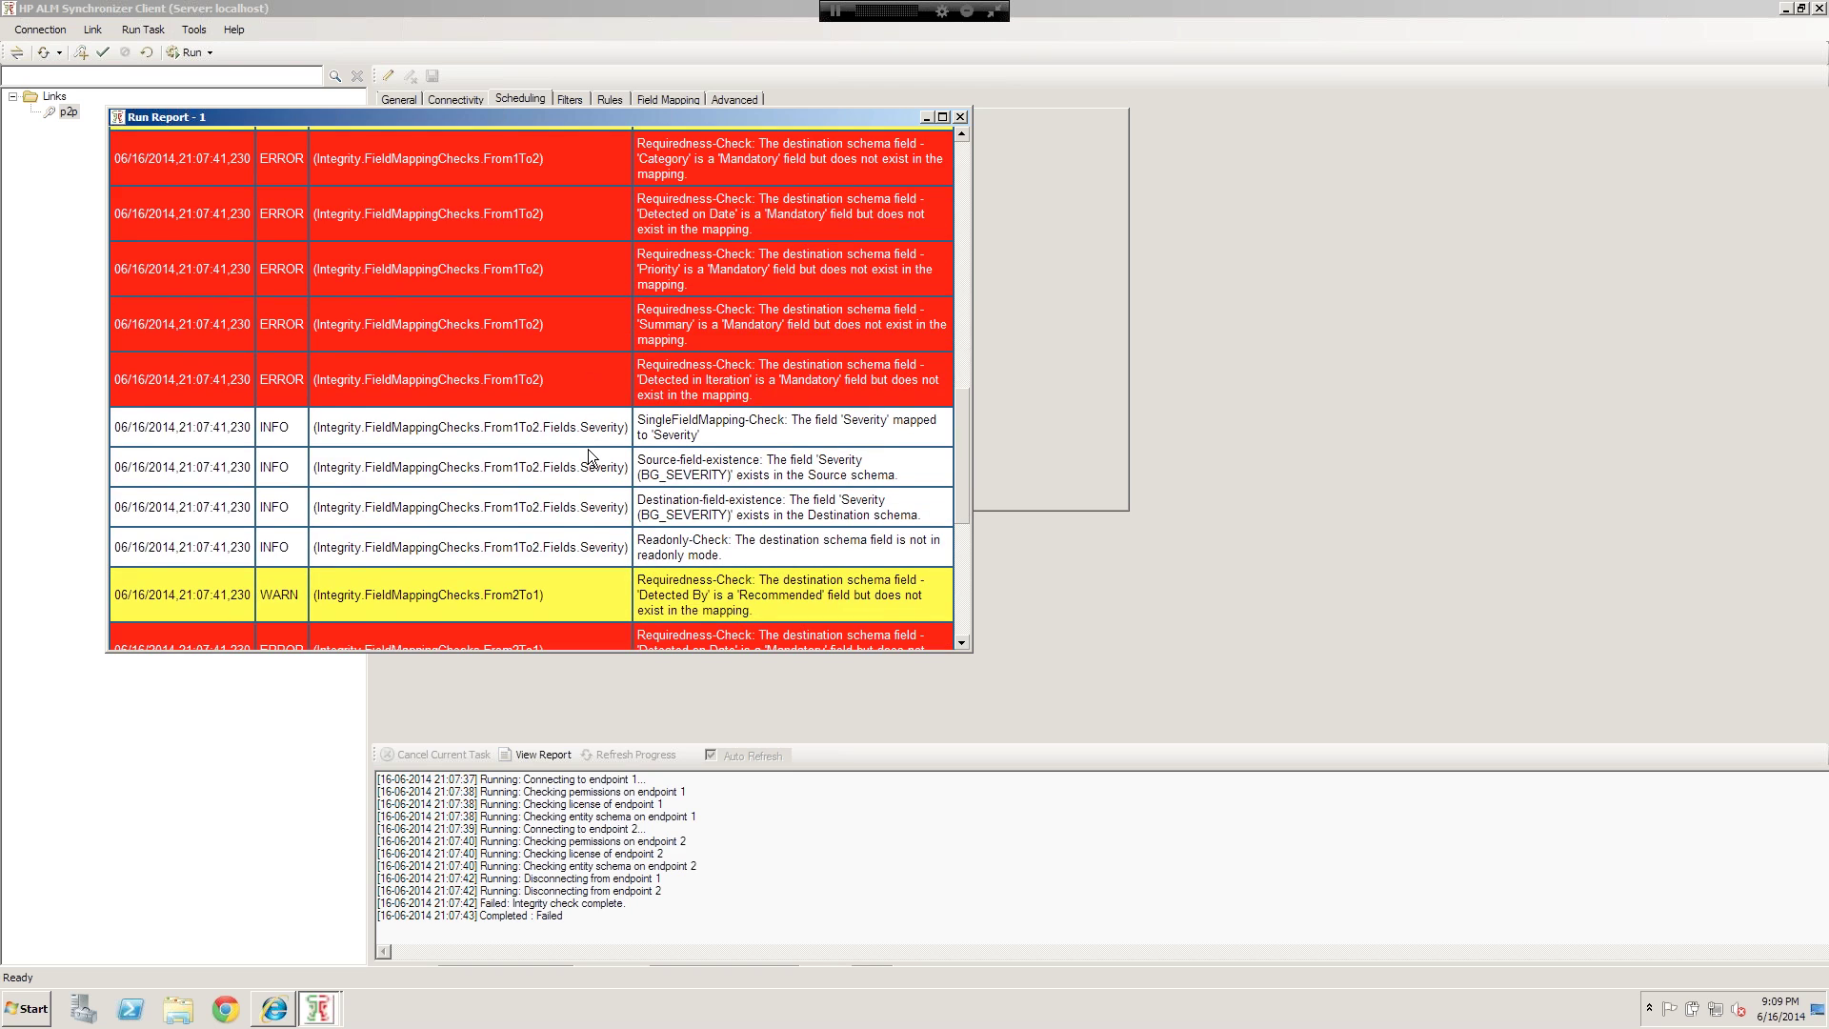
pyautogui.scroll(-3, 586, 448)
pyautogui.scroll(-2, 575, 486)
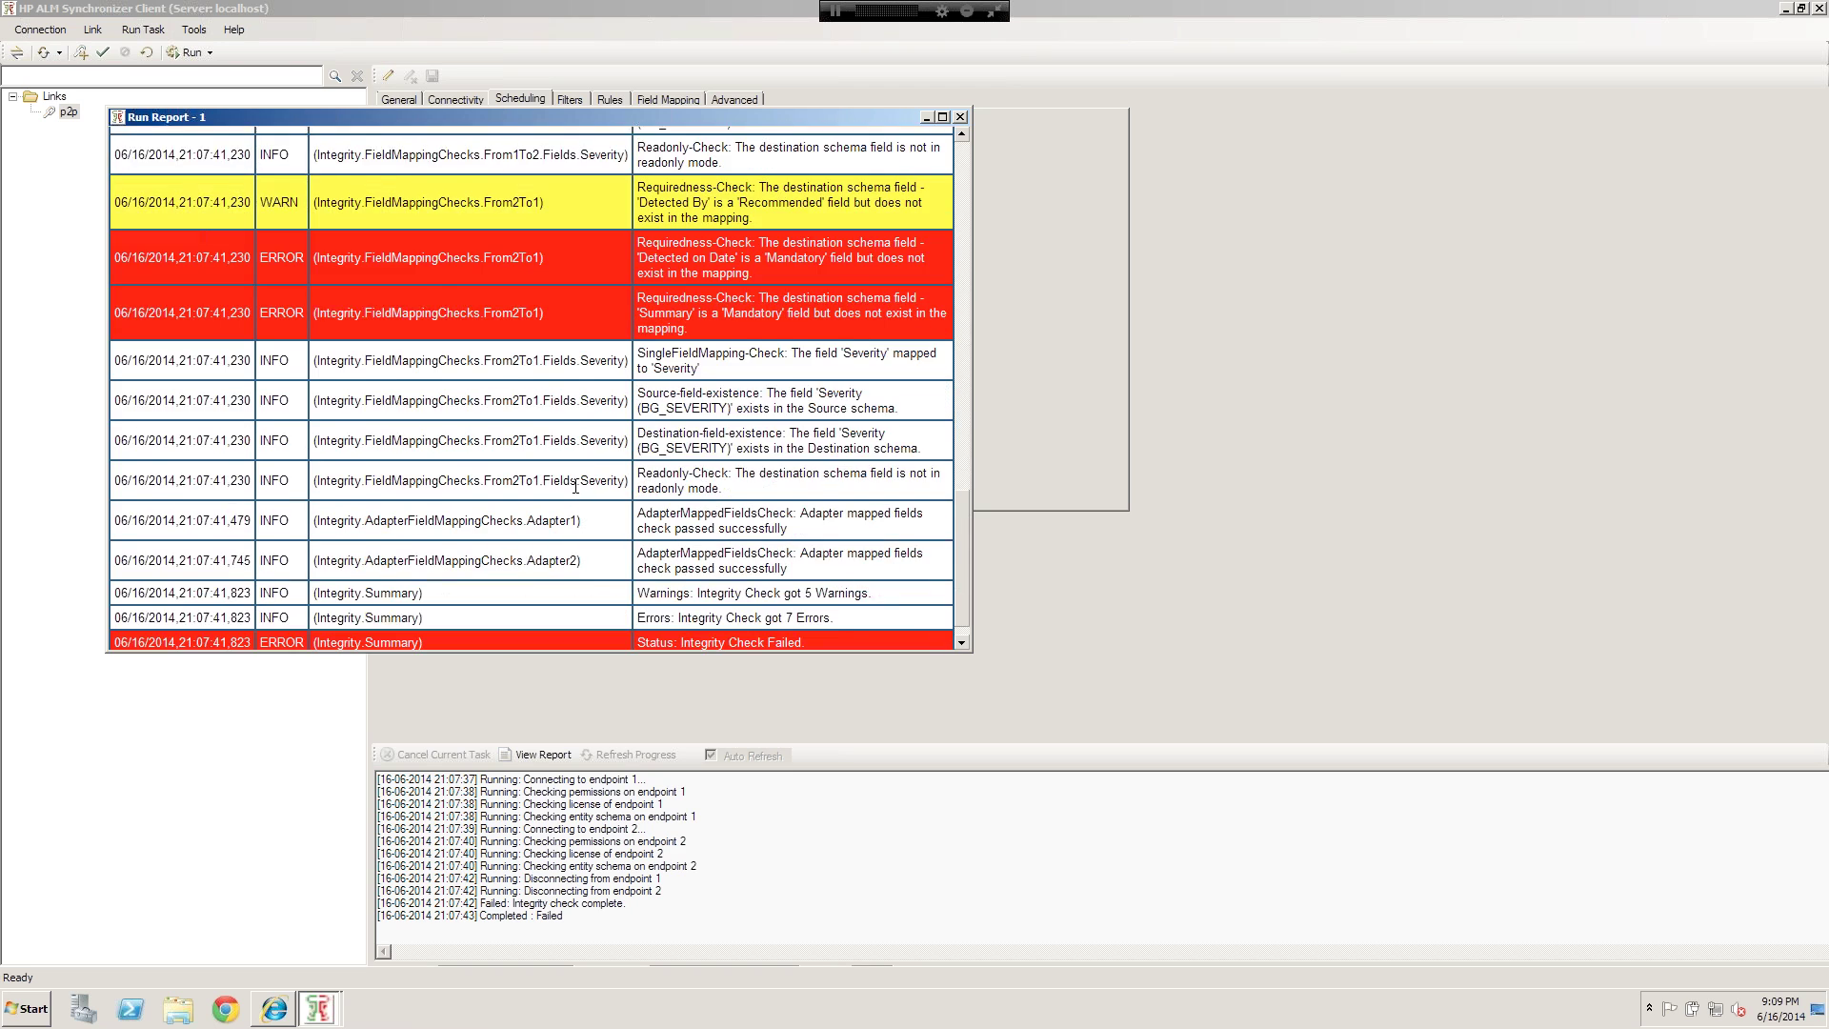
pyautogui.scroll(-1, 575, 486)
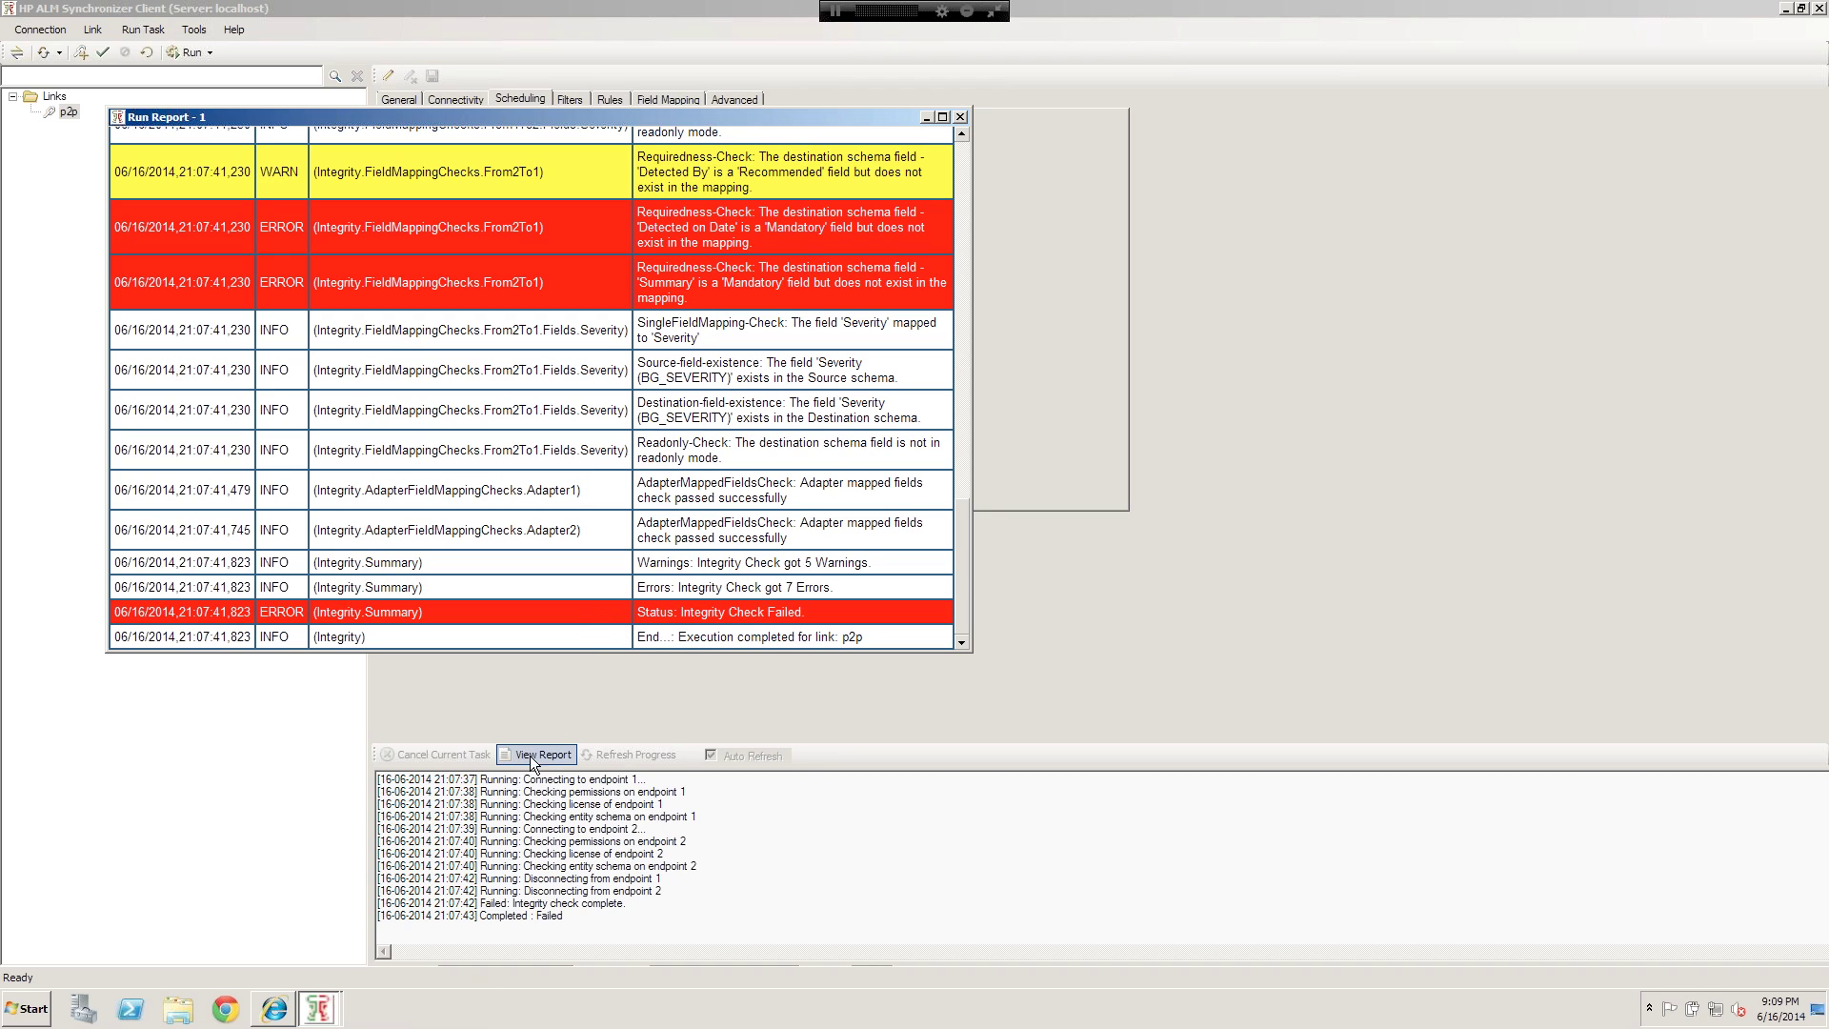
# Step: Close the Run Report - 1 window to return to the p2p link's scheduling settings
pyautogui.click(961, 117)
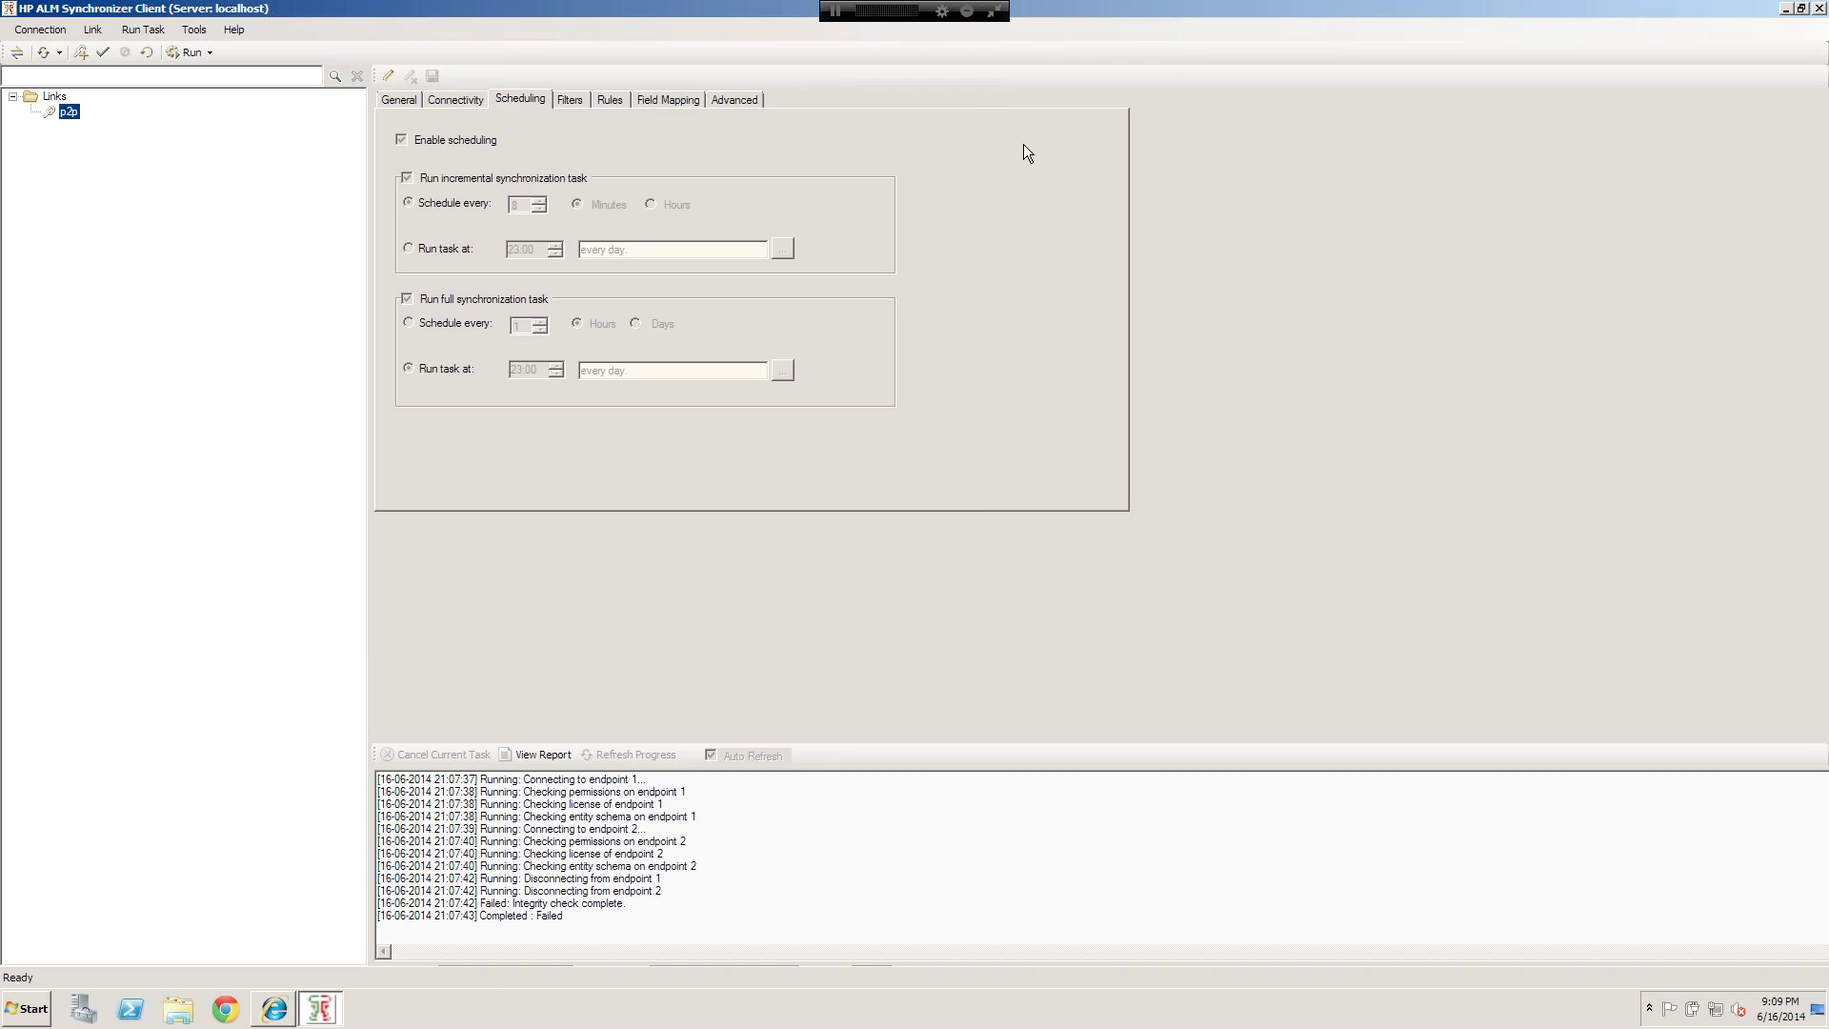